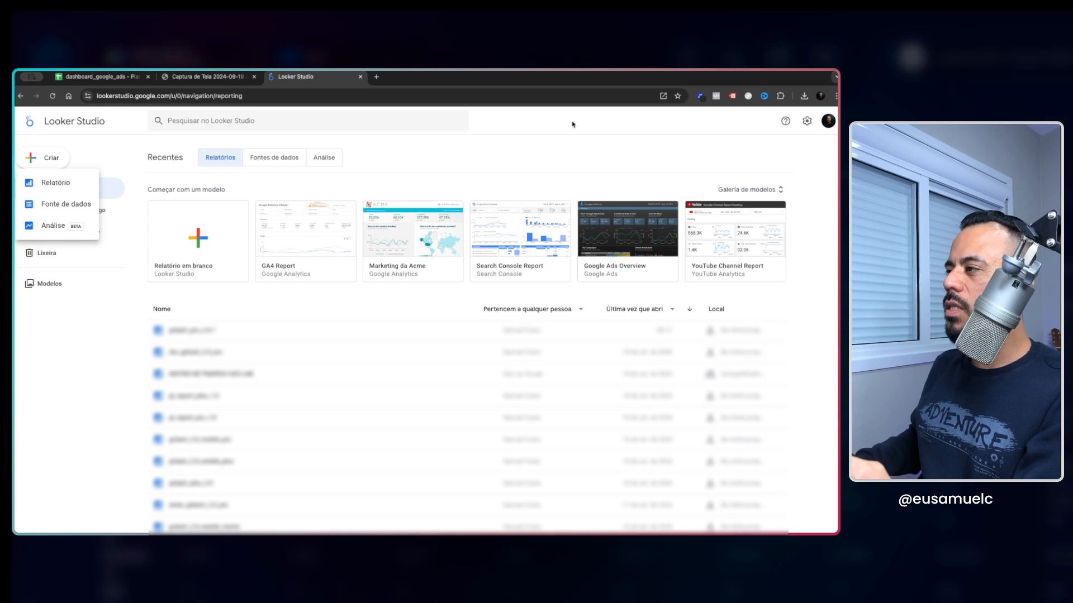
Create a new blank report.
{"action": "left_click", "coordinate": [550, 126]}
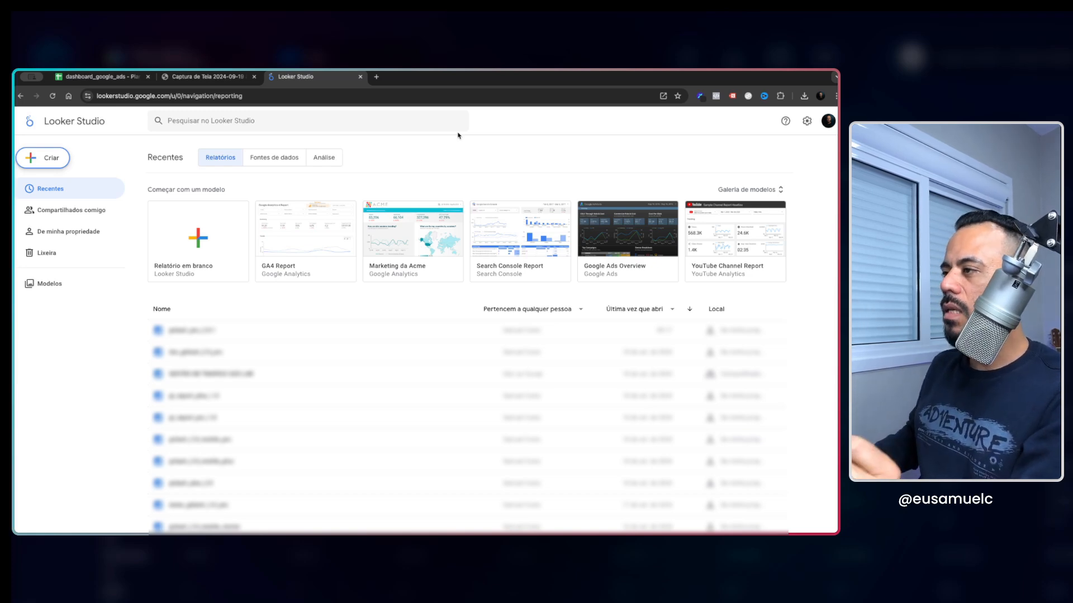
{"action": "left_click", "coordinate": [49, 158]}
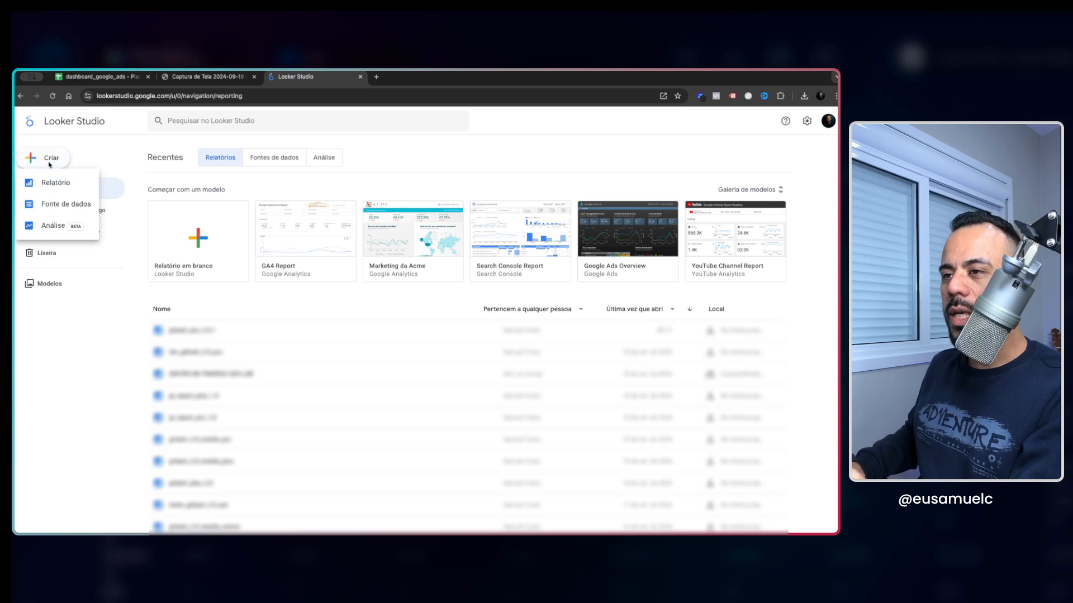
{"action": "left_click", "coordinate": [47, 183]}
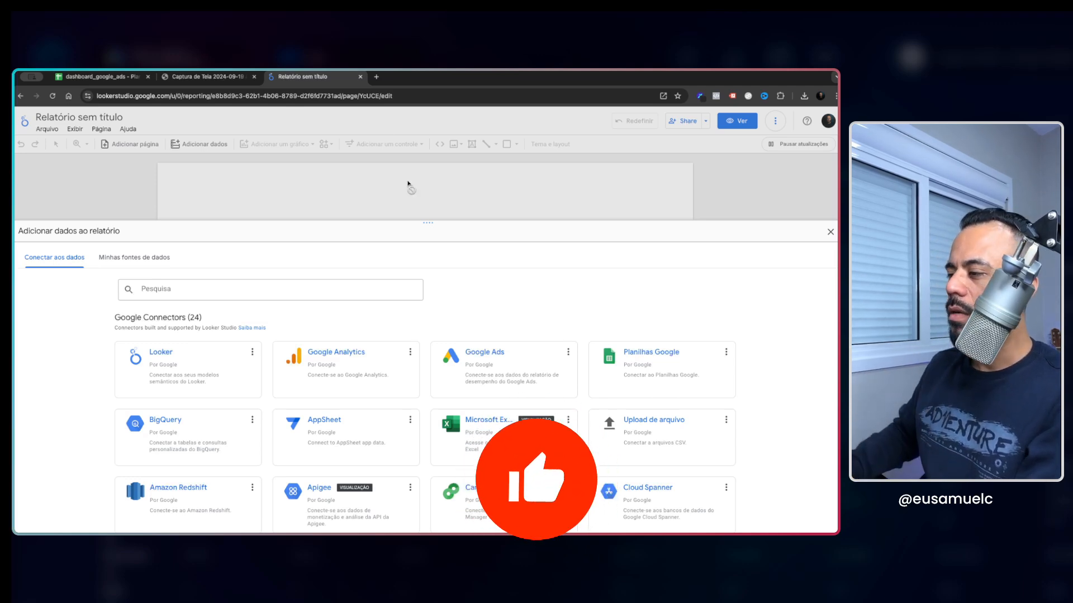
Look through the available Google and partner data connectors for the report.
{"action": "scroll", "coordinate": [339, 437], "scroll_direction": "down", "scroll_amount": 3}
{"action": "scroll", "coordinate": [339, 437], "scroll_direction": "down", "scroll_amount": 3}
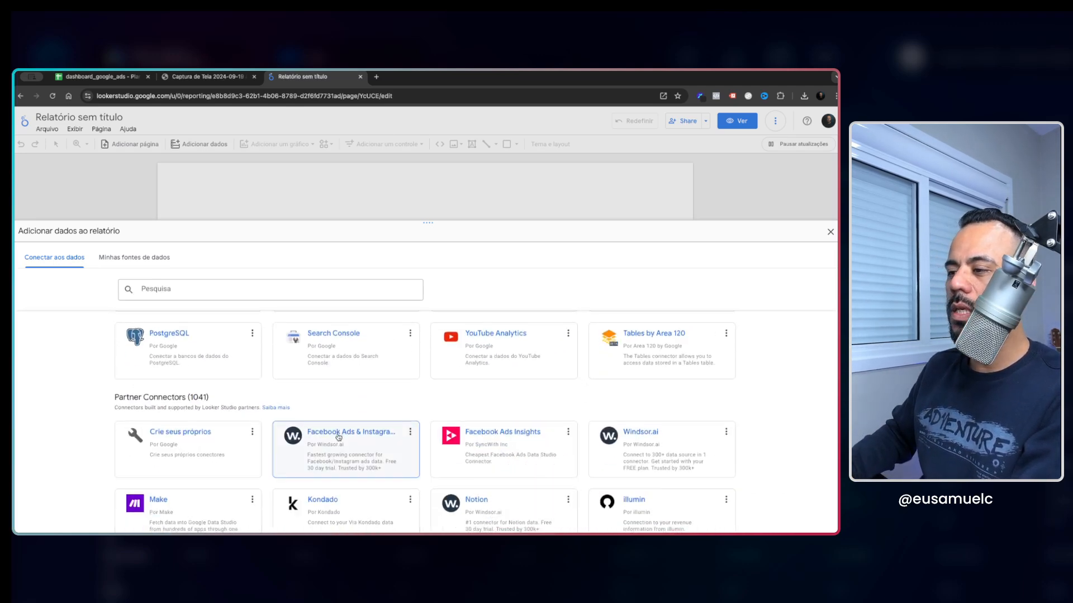
{"action": "scroll", "coordinate": [301, 391], "scroll_direction": "up", "scroll_amount": 6}
{"action": "scroll", "coordinate": [302, 380], "scroll_direction": "down", "scroll_amount": 1}
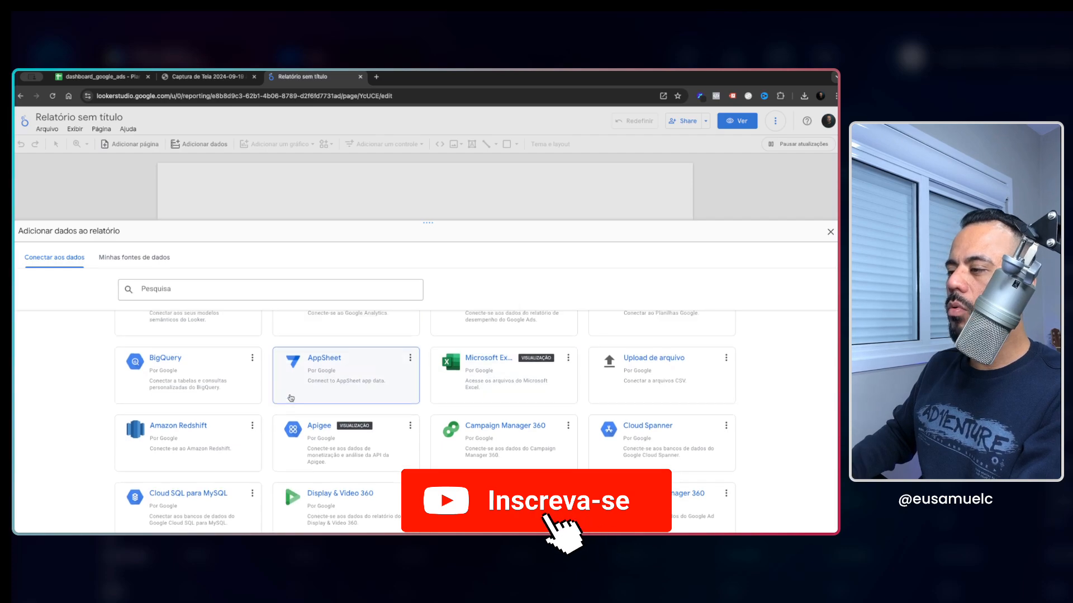
{"action": "scroll", "coordinate": [335, 380], "scroll_direction": "up", "scroll_amount": 1}
{"action": "scroll", "coordinate": [377, 382], "scroll_direction": "down", "scroll_amount": 15}
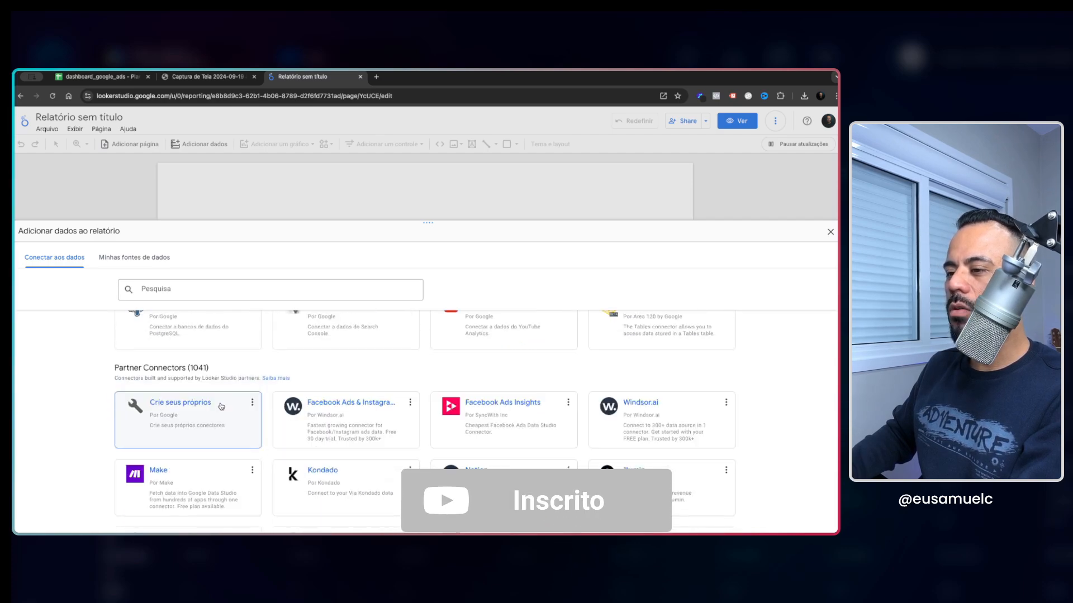
{"action": "scroll", "coordinate": [302, 403], "scroll_direction": "down", "scroll_amount": 5}
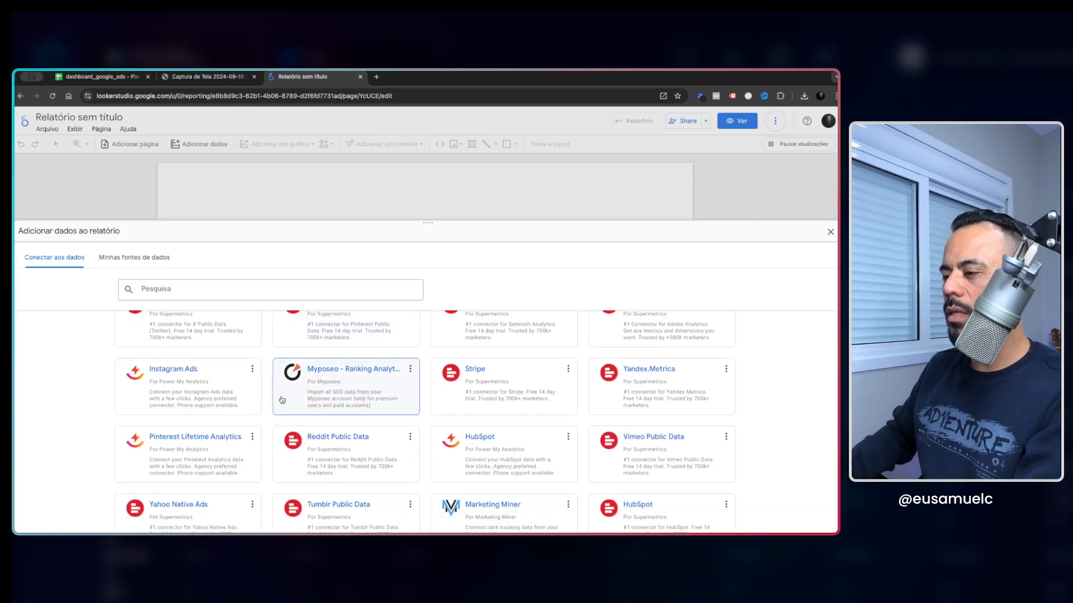
{"action": "scroll", "coordinate": [268, 406], "scroll_direction": "down", "scroll_amount": 5}
{"action": "scroll", "coordinate": [263, 406], "scroll_direction": "up", "scroll_amount": 20}
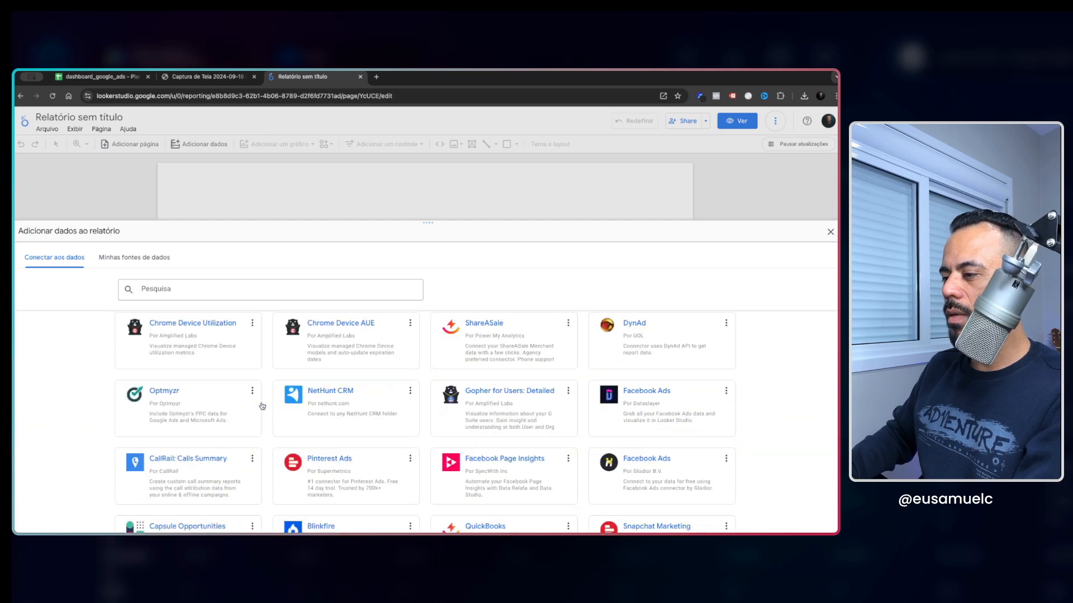
{"action": "scroll", "coordinate": [262, 406], "scroll_direction": "up", "scroll_amount": 5}
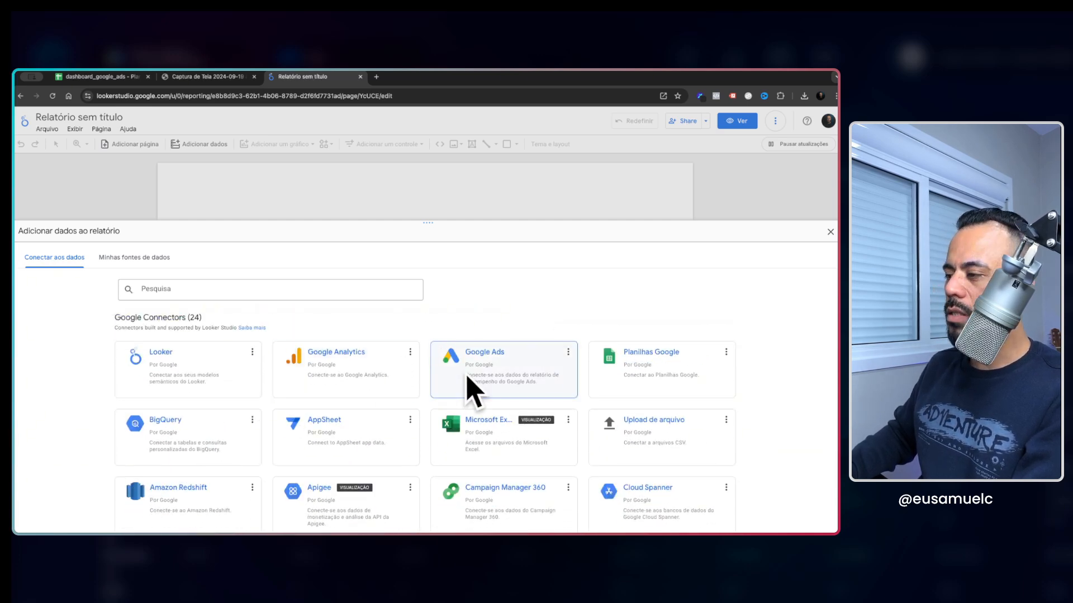
Connect the first listed Google Ads account with its general account fields (Campos gerais da conta) and delete the default table.
{"action": "left_click", "coordinate": [484, 366]}
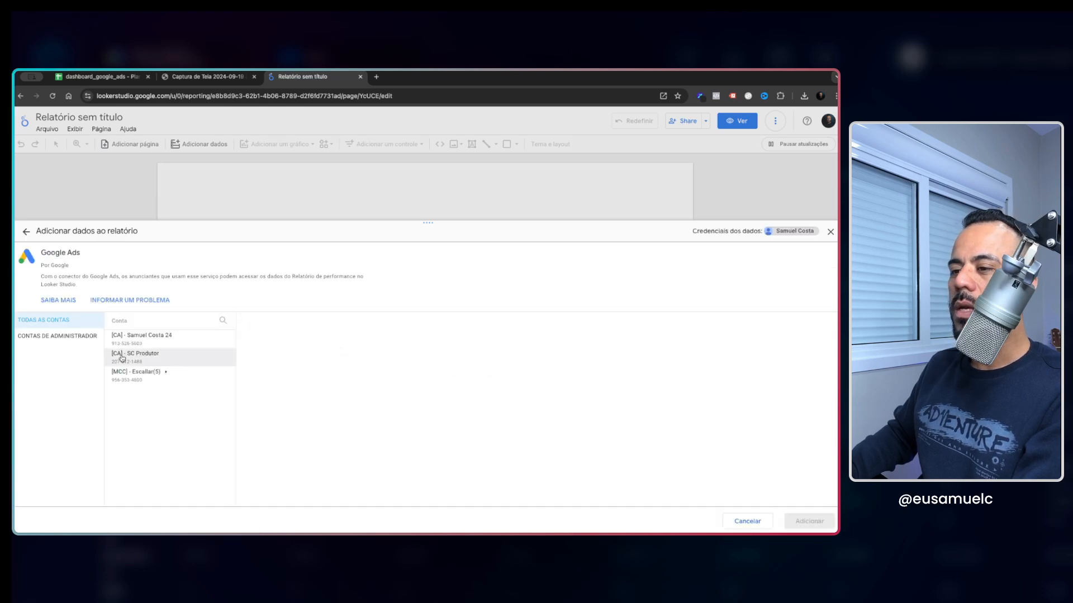
{"action": "left_click", "coordinate": [189, 334]}
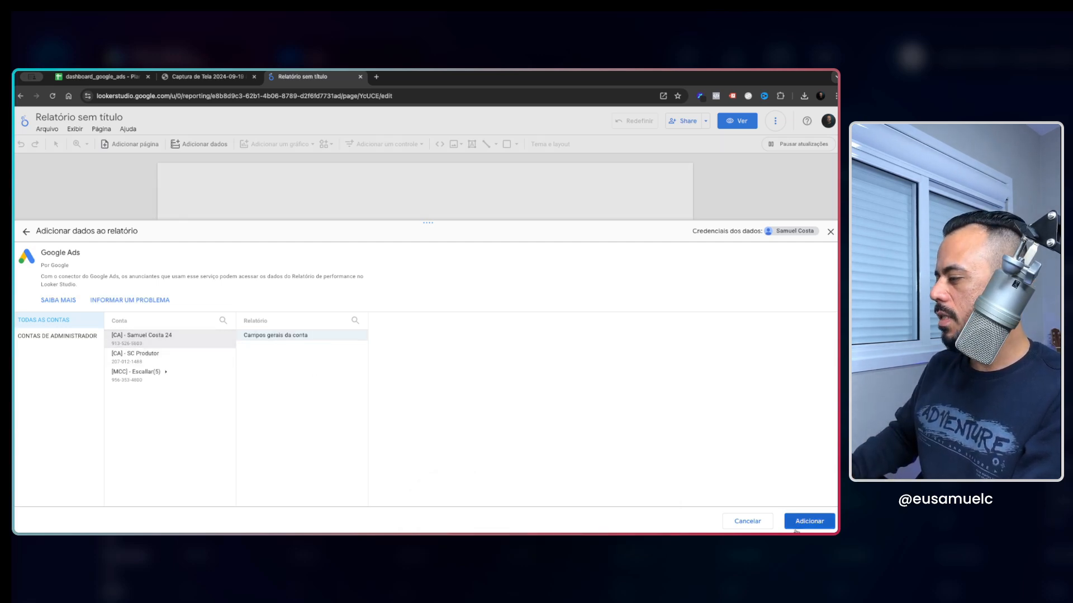
{"action": "left_click", "coordinate": [809, 521]}
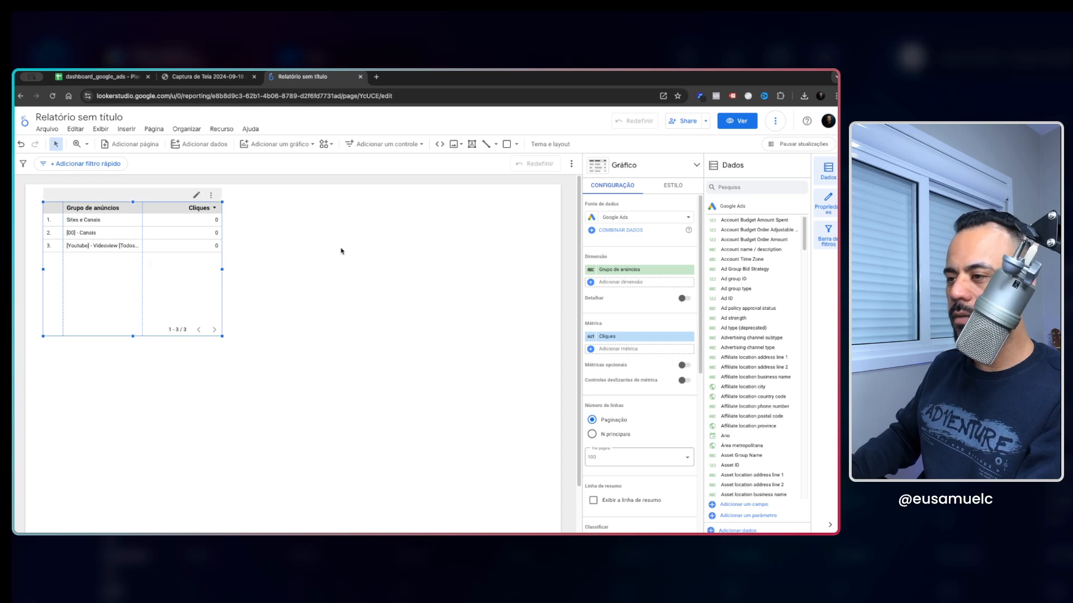
{"action": "key", "text": "Delete"}
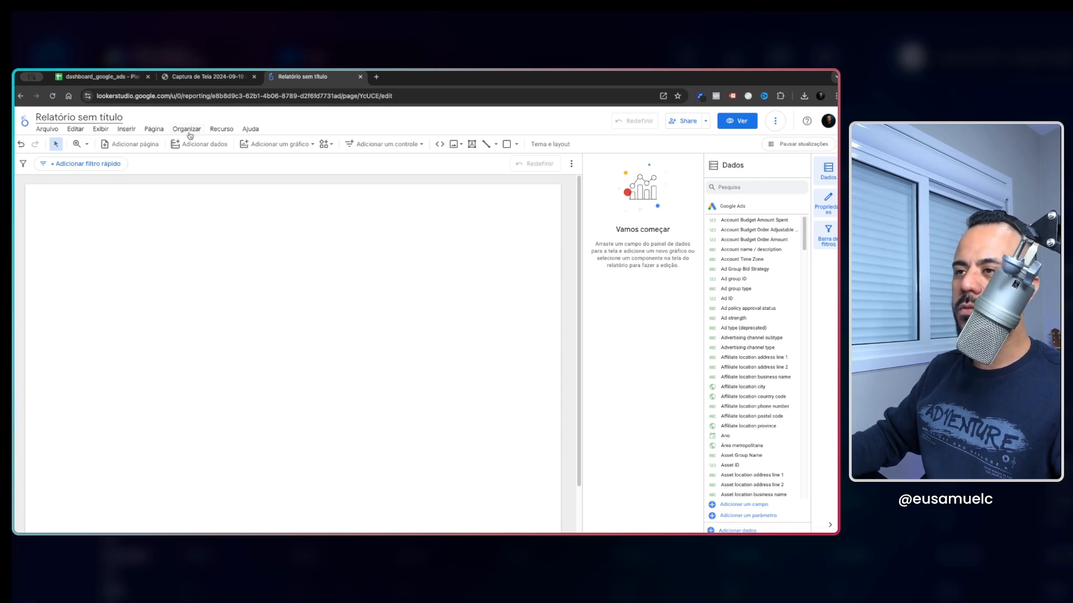
Rename the report as aula_dashboard_google_ads.
{"action": "left_click", "coordinate": [78, 117]}
{"action": "type", "text": "d"}
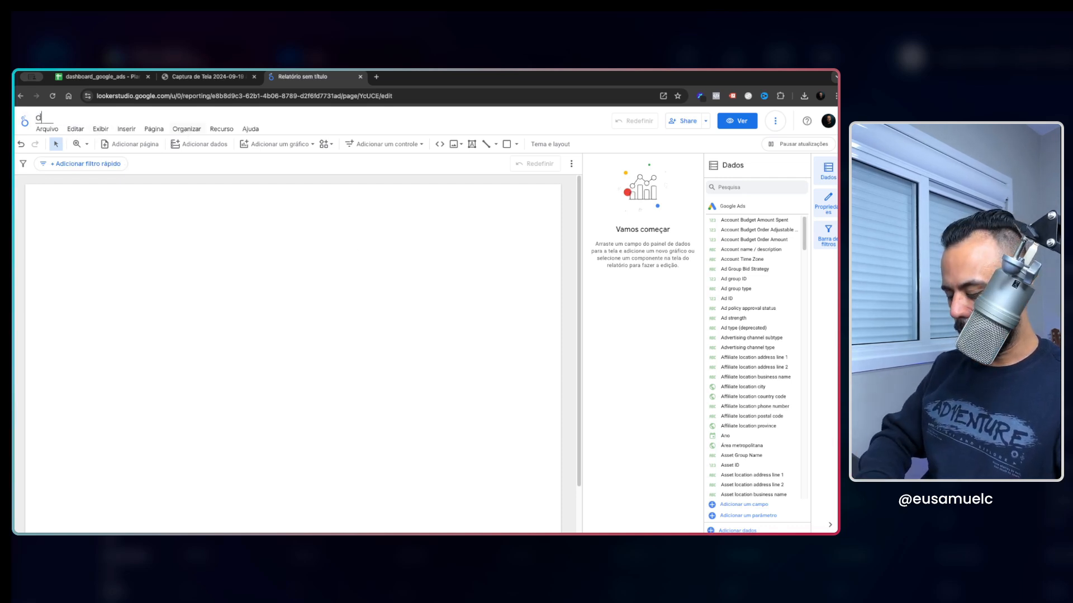
{"action": "type", "text": "ashboard_"}
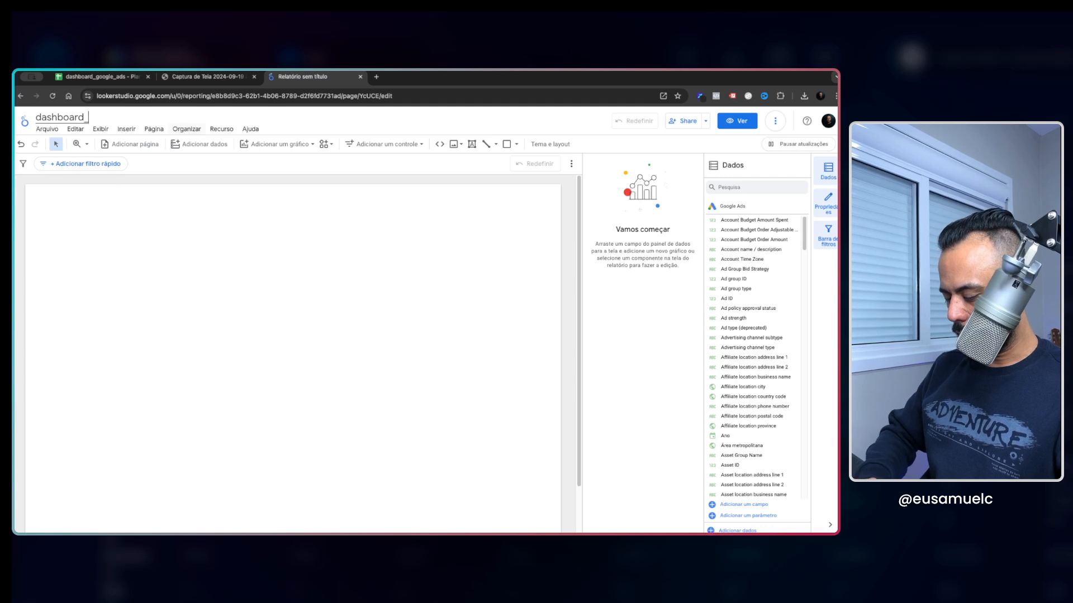
{"action": "type", "text": "googl"}
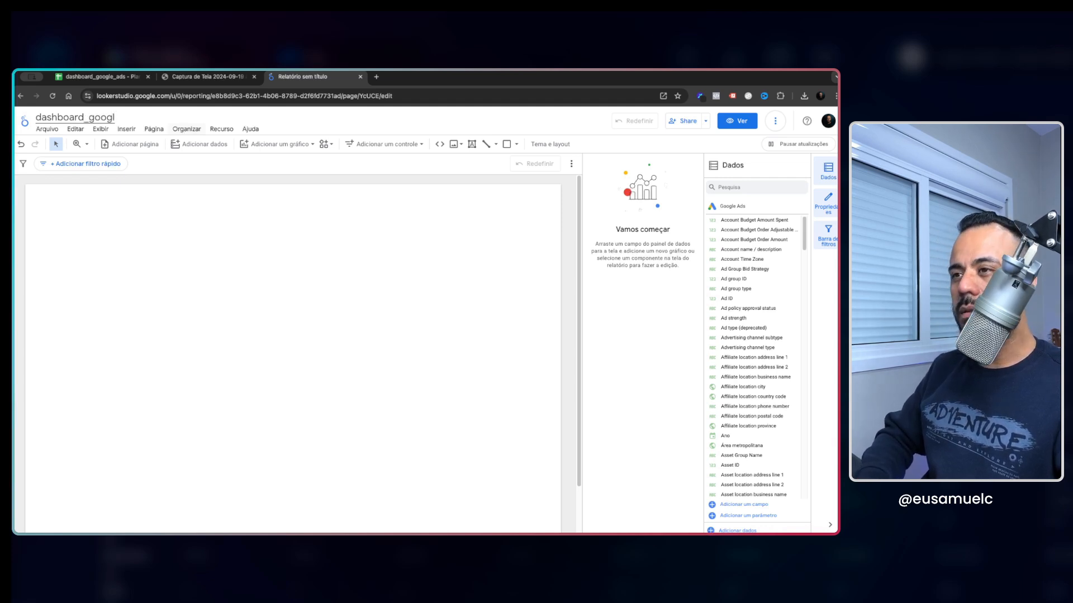
{"action": "type", "text": "e_"}
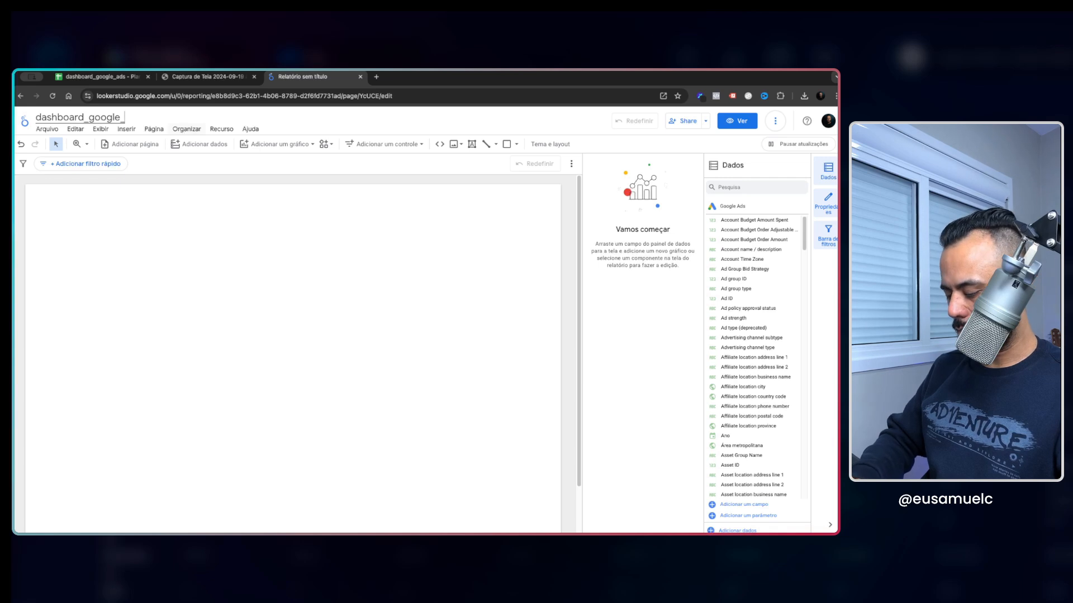
{"action": "type", "text": "adsaula_"}
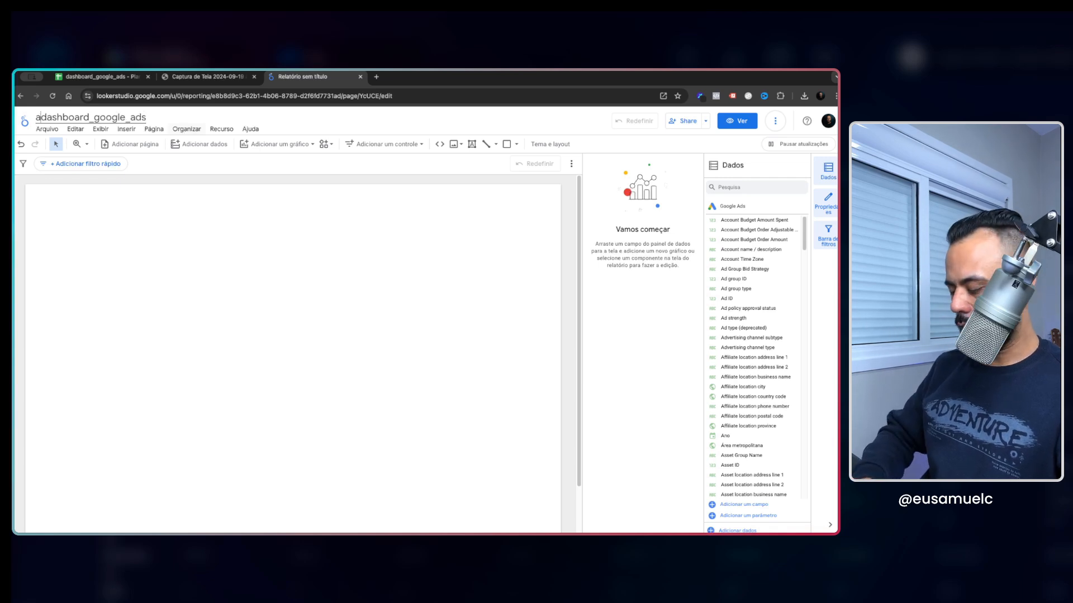
{"action": "key", "text": "Return"}
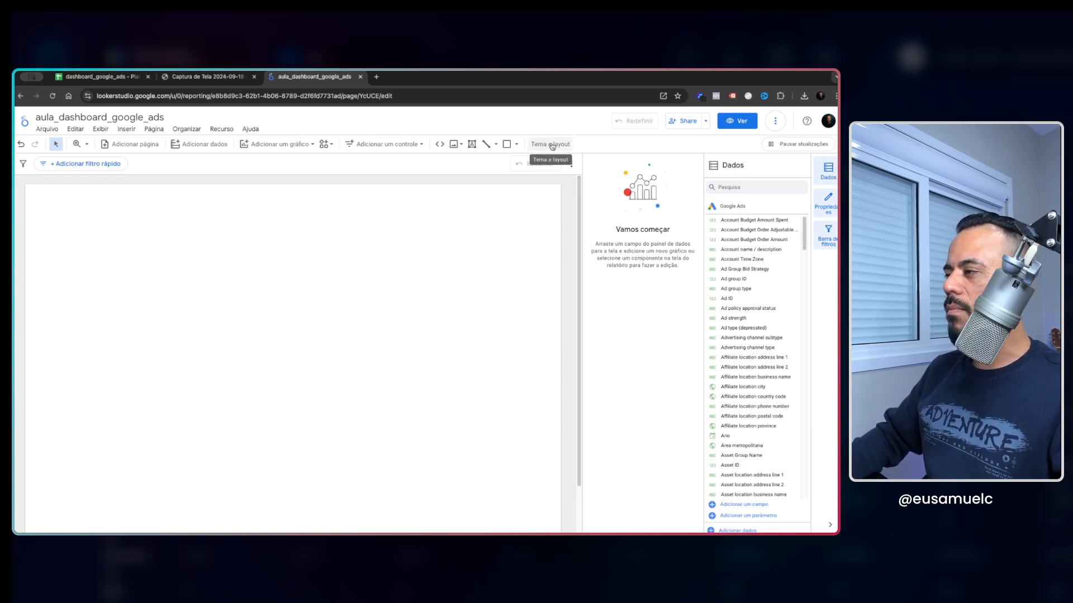
Open the report's layout settings and set the header visibility to Inicialmente oculto.
{"action": "left_click", "coordinate": [47, 129]}
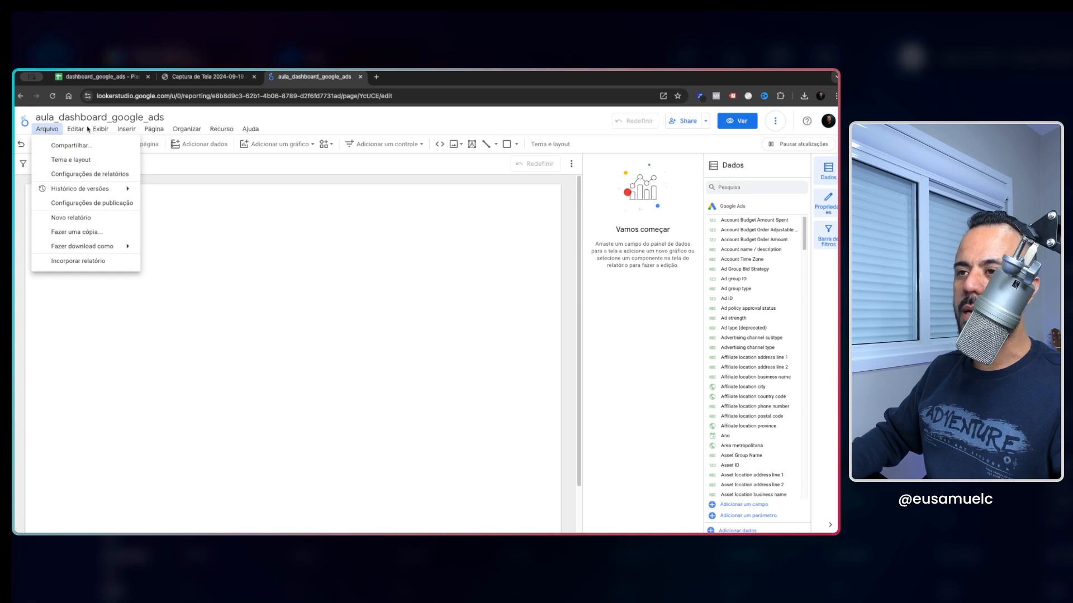
{"action": "left_click", "coordinate": [555, 147]}
{"action": "left_click", "coordinate": [555, 146]}
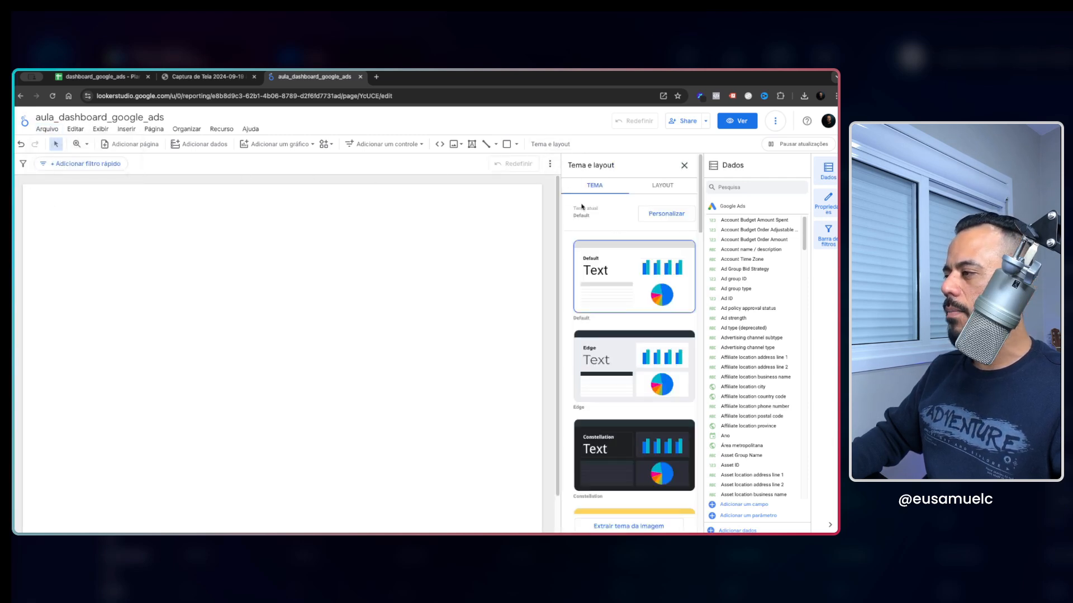
{"action": "left_click", "coordinate": [659, 190]}
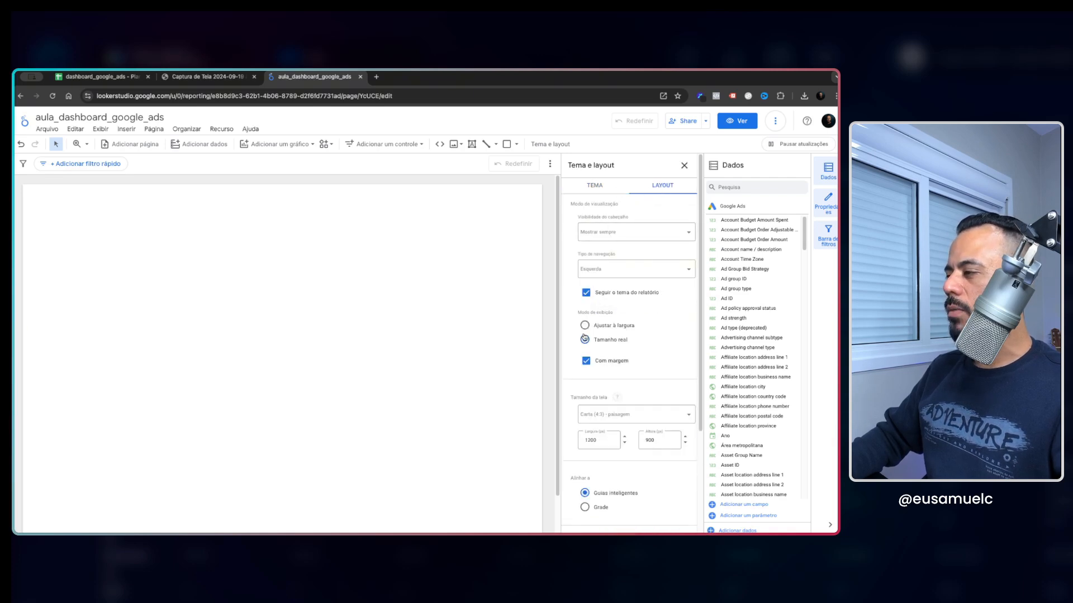
{"action": "left_click", "coordinate": [629, 233]}
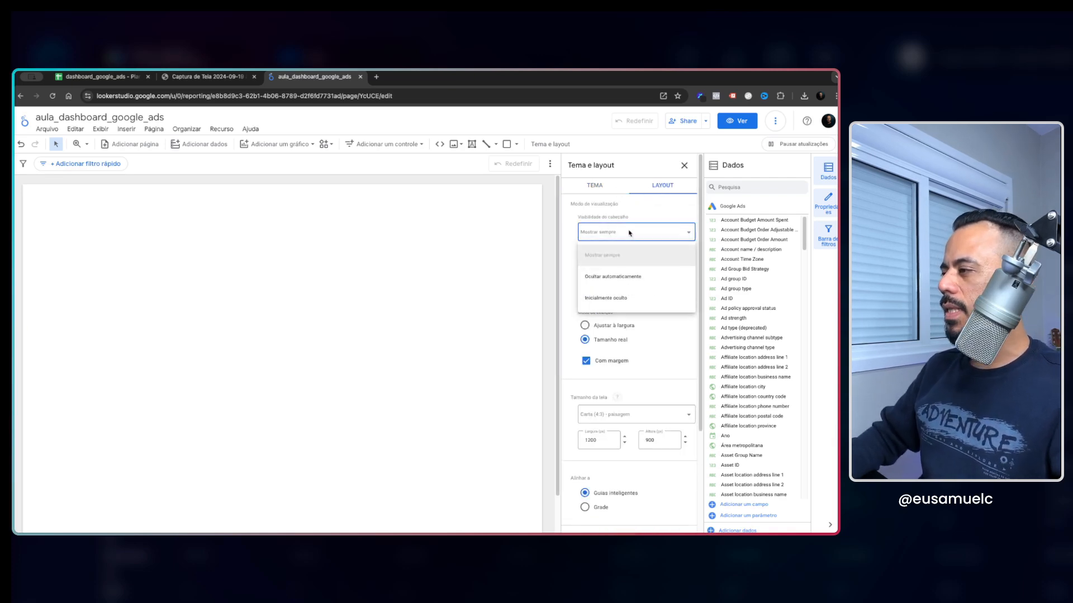
{"action": "left_click", "coordinate": [609, 298]}
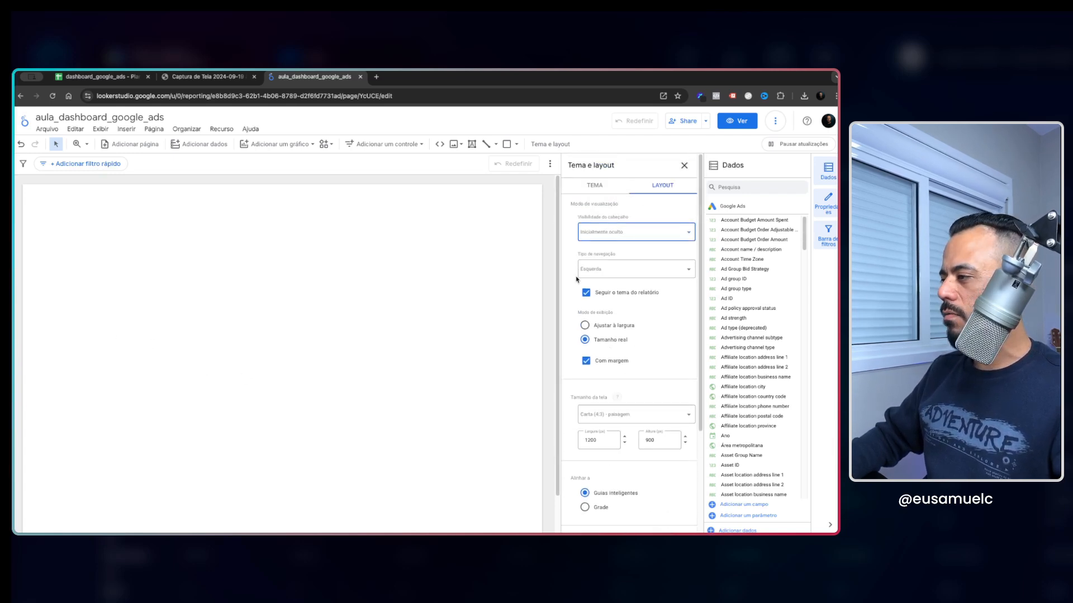
Turn off the report's margin (Com margem) and set the display mode to Ajustar à largura.
{"action": "left_click", "coordinate": [587, 366]}
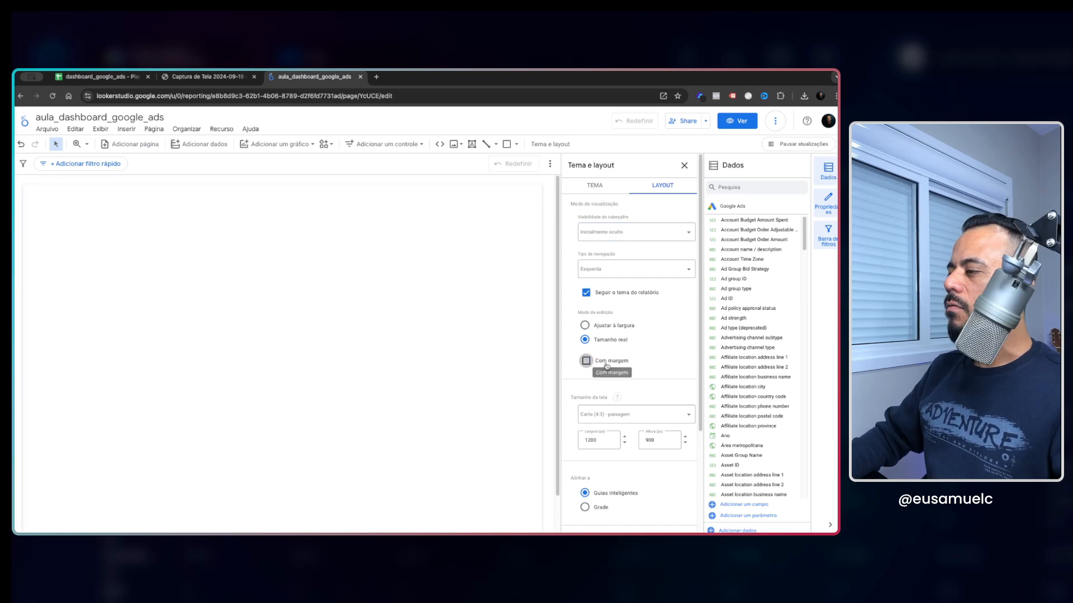
{"action": "left_click", "coordinate": [588, 366]}
{"action": "left_click", "coordinate": [588, 366]}
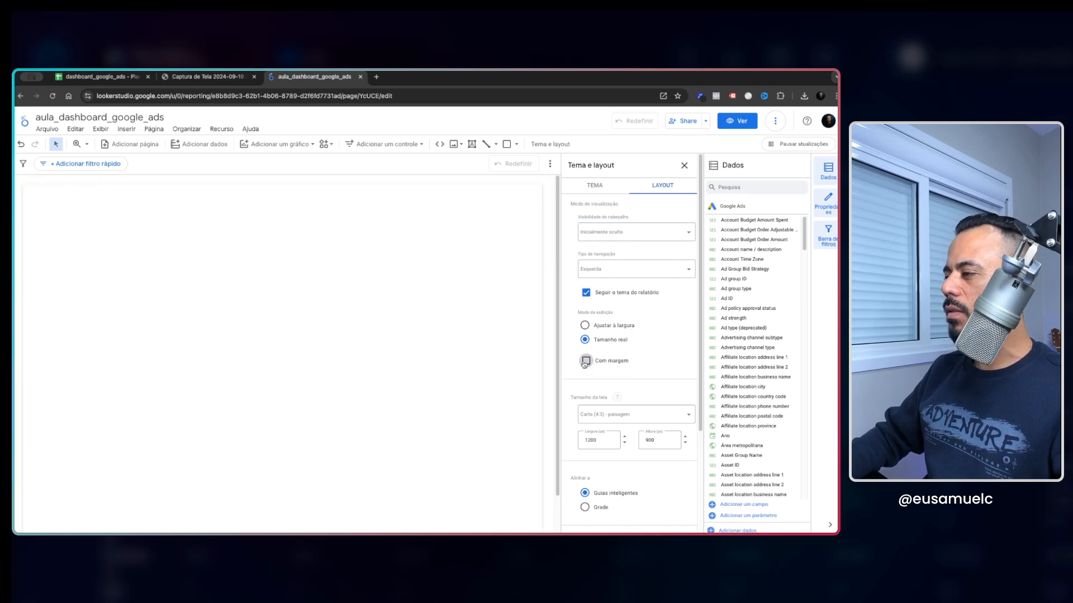
{"action": "left_click", "coordinate": [587, 363]}
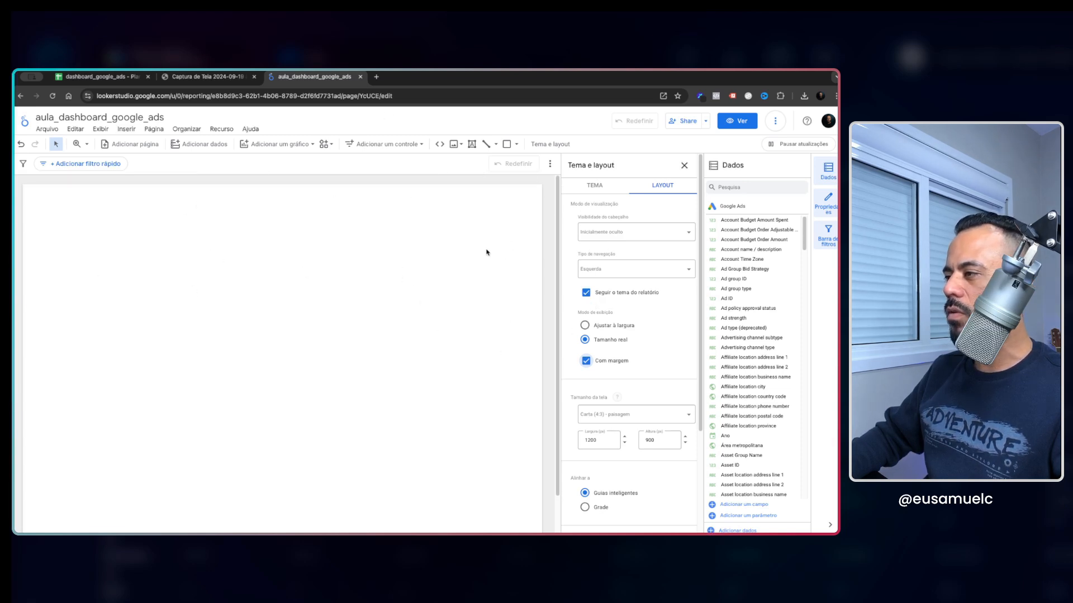
{"action": "left_click", "coordinate": [586, 360]}
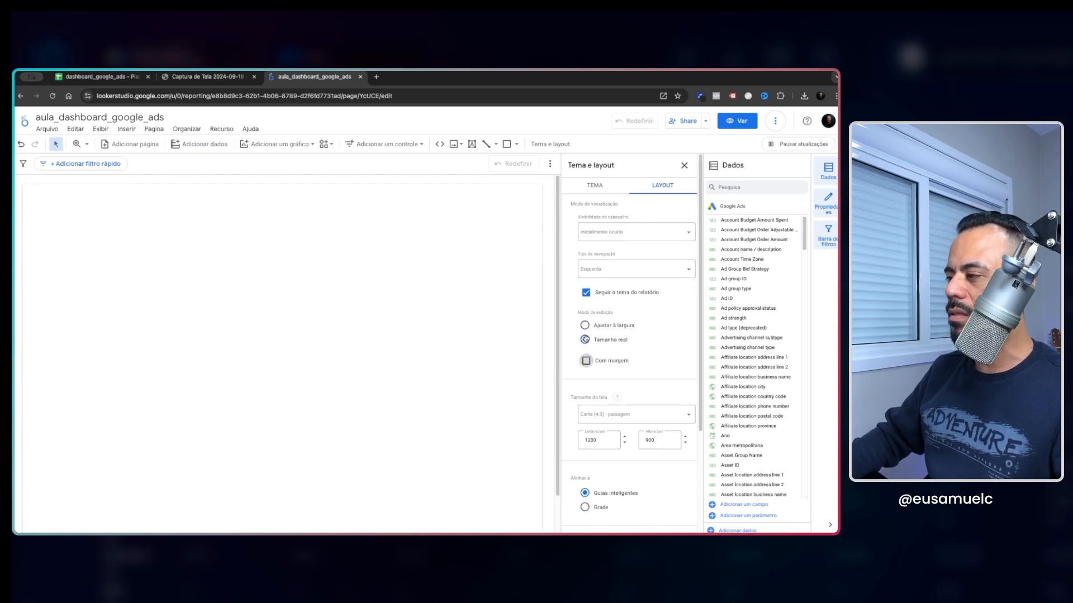
{"action": "left_click", "coordinate": [585, 326]}
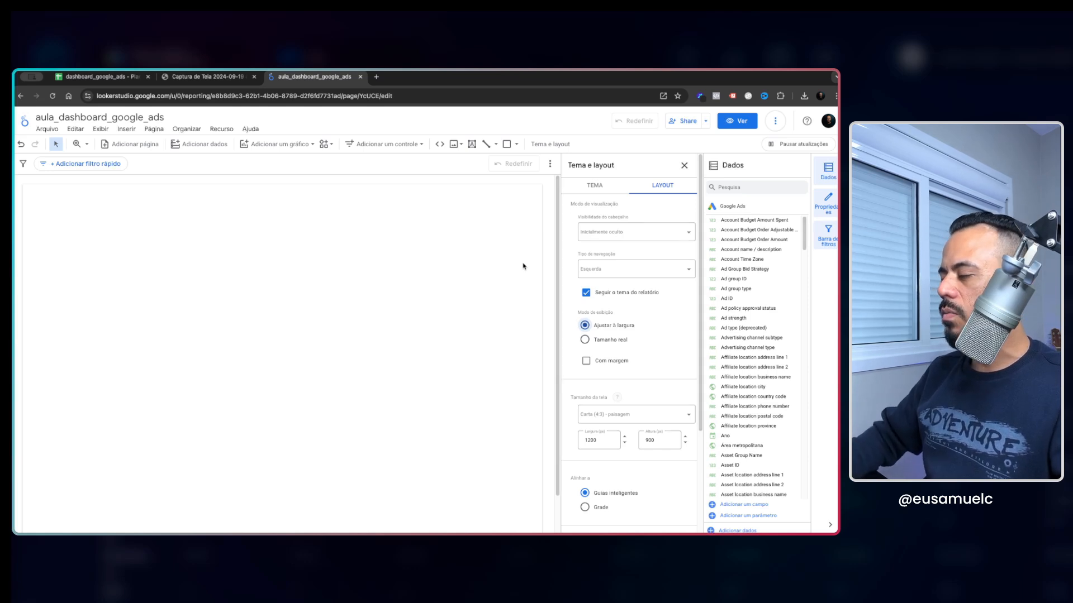
Set the report's canvas size to Tela cheia (16:9) - paisagem.
{"action": "scroll", "coordinate": [606, 359], "scroll_direction": "down", "scroll_amount": 2}
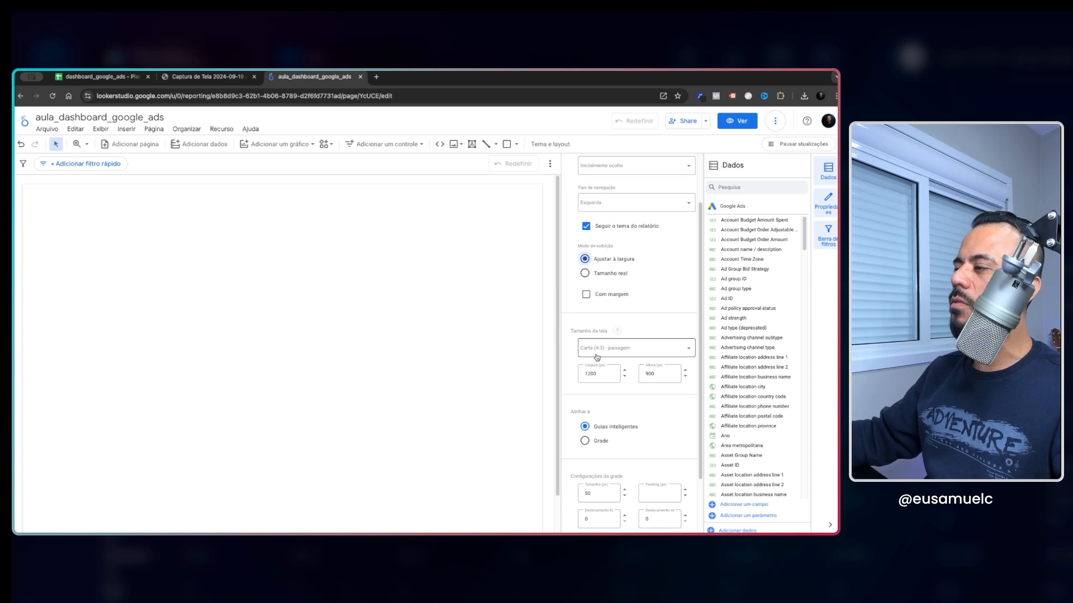
{"action": "scroll", "coordinate": [603, 316], "scroll_direction": "down", "scroll_amount": 1}
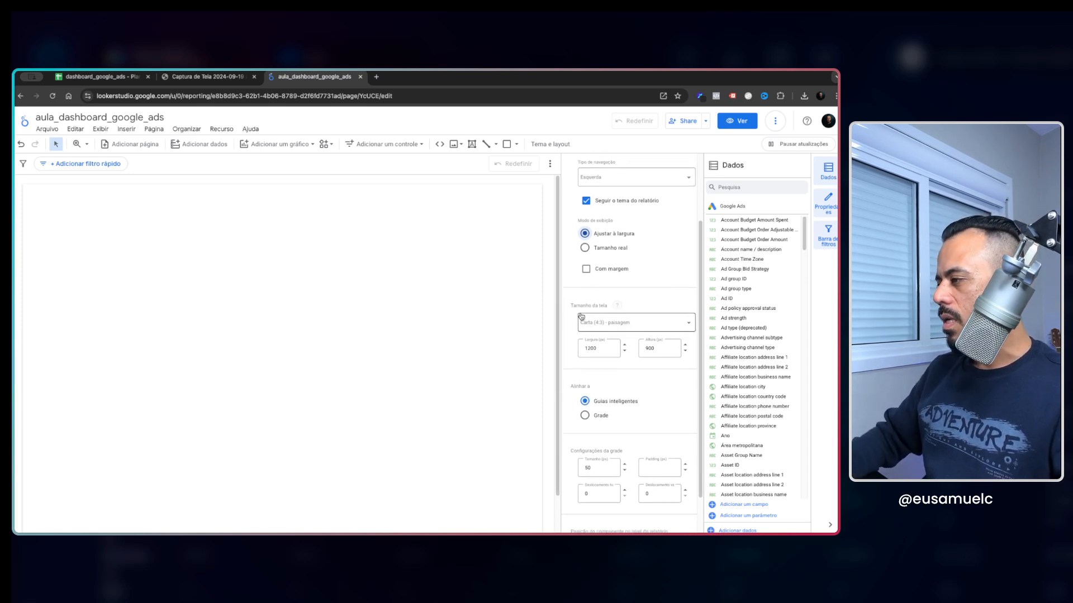
{"action": "scroll", "coordinate": [568, 356], "scroll_direction": "down", "scroll_amount": 1}
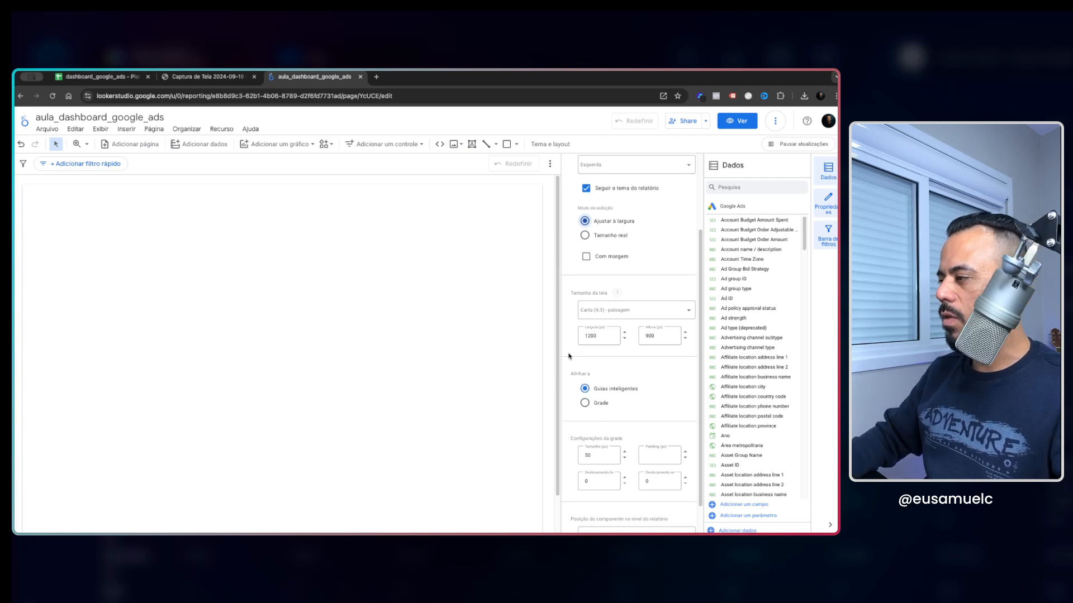
{"action": "scroll", "coordinate": [643, 296], "scroll_direction": "down", "scroll_amount": 1}
{"action": "left_click", "coordinate": [668, 270]}
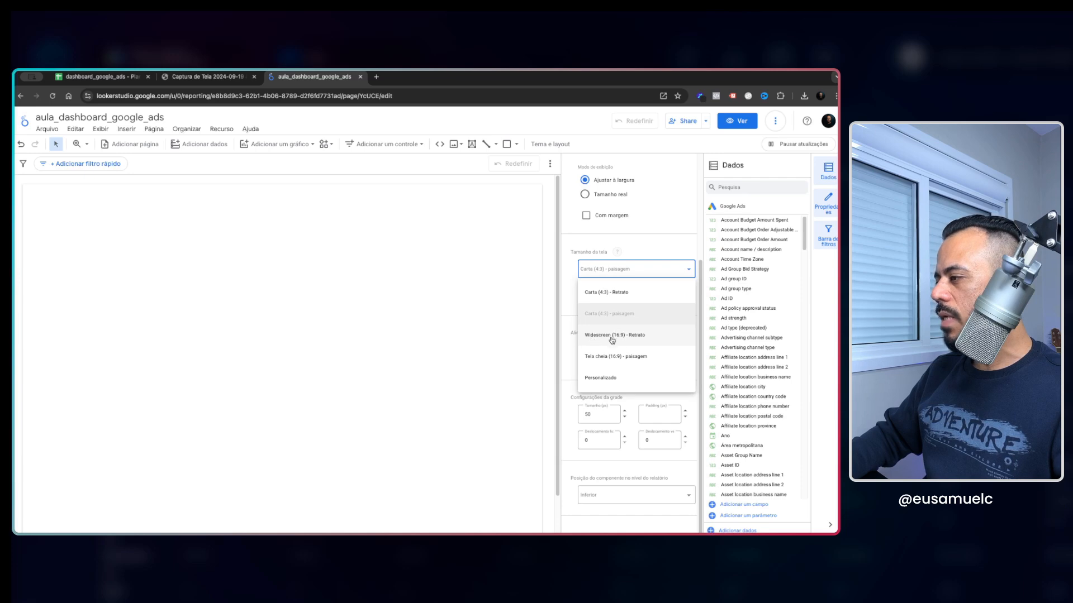
{"action": "left_click", "coordinate": [595, 360]}
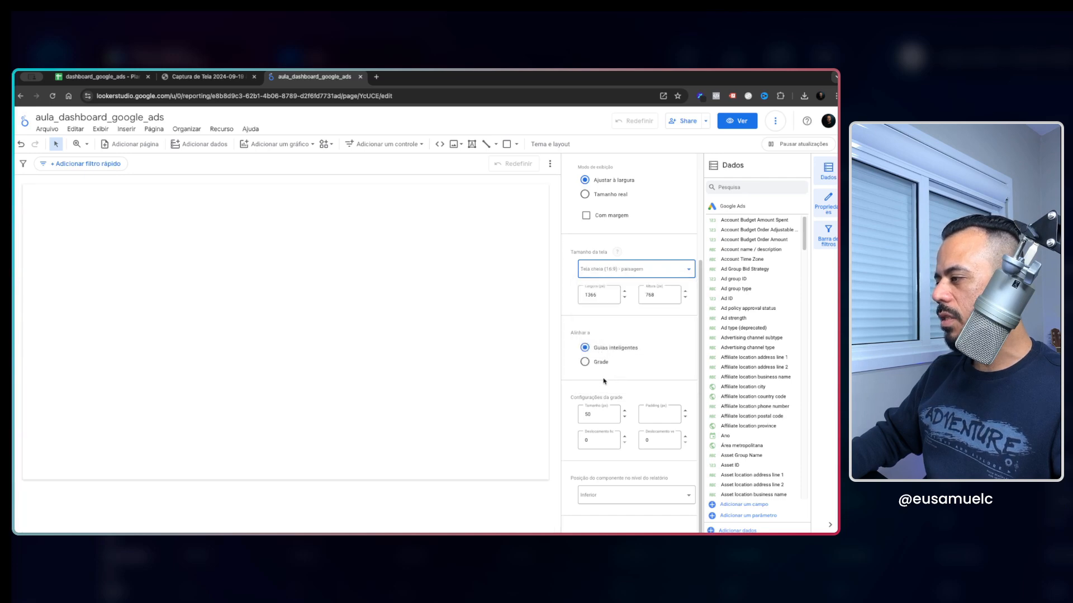
{"action": "scroll", "coordinate": [603, 346], "scroll_direction": "up", "scroll_amount": 5}
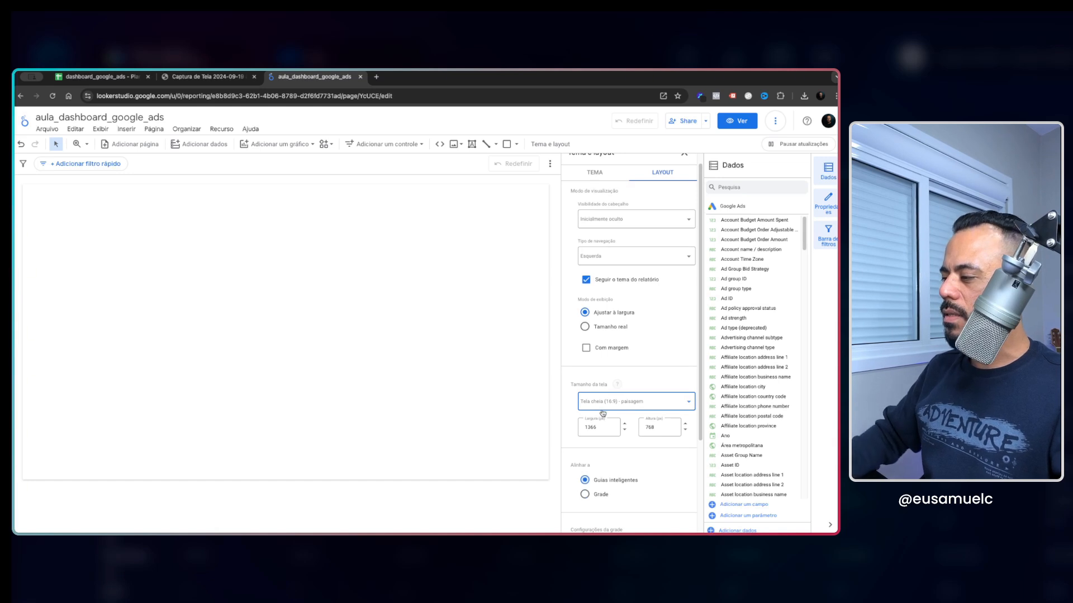
Align the report's components to the grid (Grade) and set the grid size to 10 px.
{"action": "scroll", "coordinate": [601, 412], "scroll_direction": "down", "scroll_amount": 3}
{"action": "left_click", "coordinate": [584, 362]}
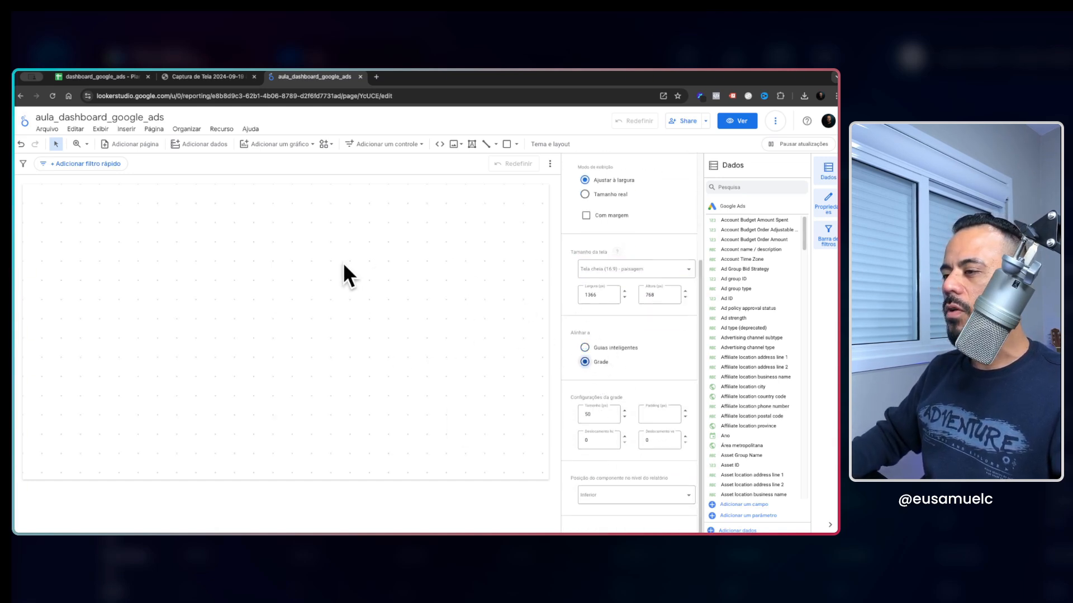
{"action": "double_click", "coordinate": [587, 417]}
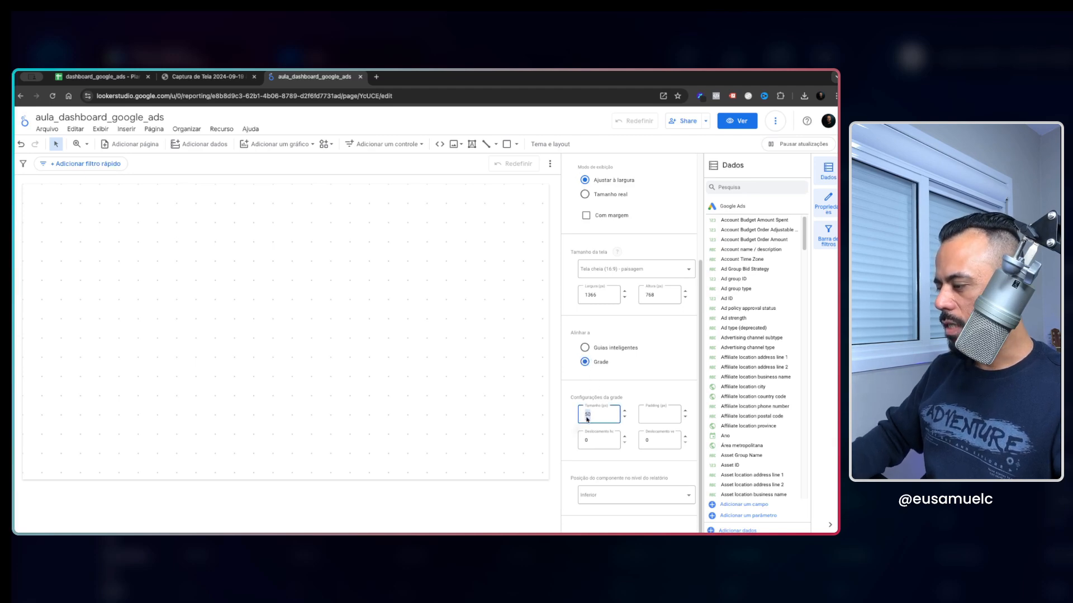
{"action": "type", "text": "10"}
{"action": "key", "text": "Return"}
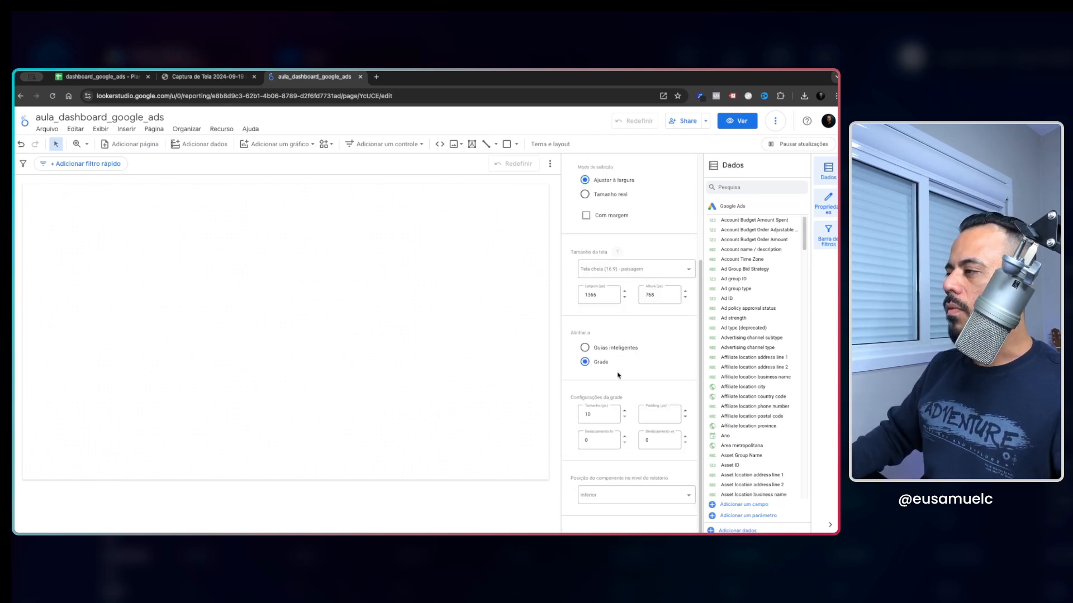
Apply the Lagoon theme to the report and compare it with the reference dashboard screenshot.
{"action": "scroll", "coordinate": [595, 377], "scroll_direction": "up", "scroll_amount": 3}
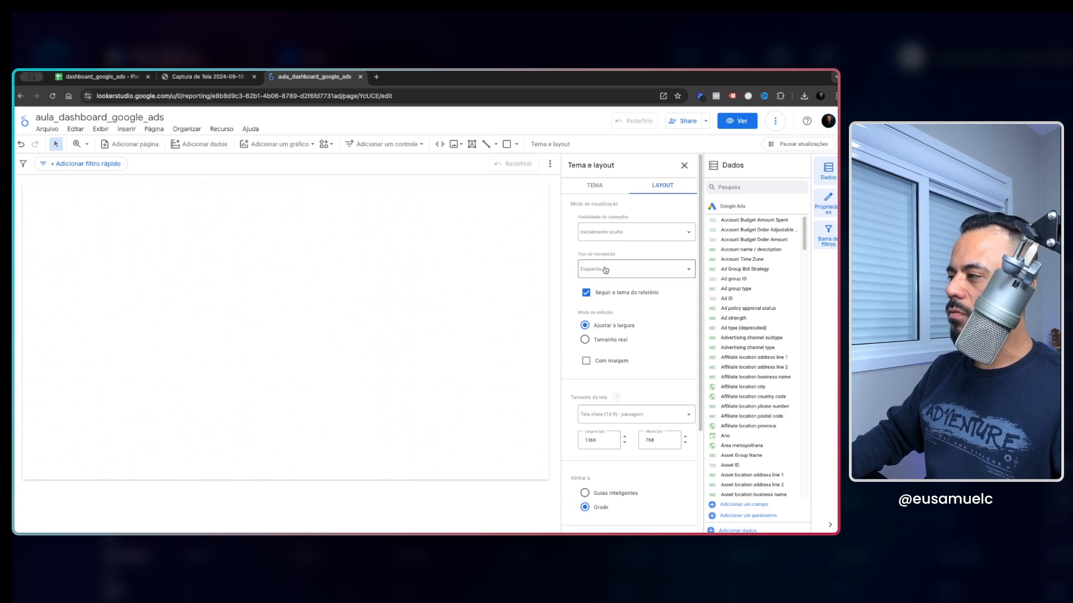
{"action": "left_click", "coordinate": [594, 185]}
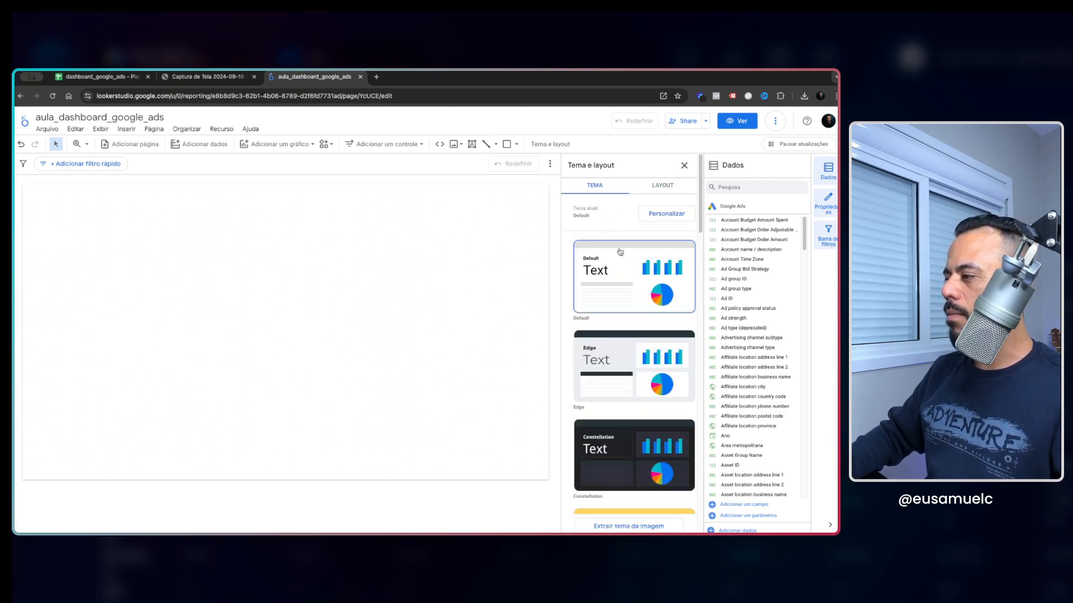
{"action": "scroll", "coordinate": [593, 341], "scroll_direction": "down", "scroll_amount": 7}
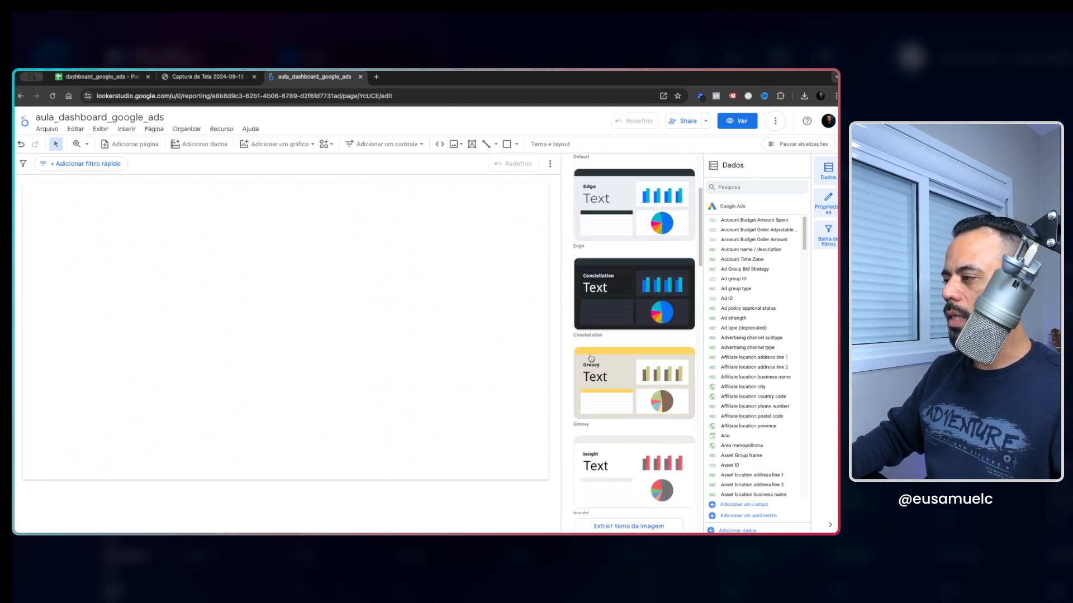
{"action": "scroll", "coordinate": [590, 382], "scroll_direction": "down", "scroll_amount": 8}
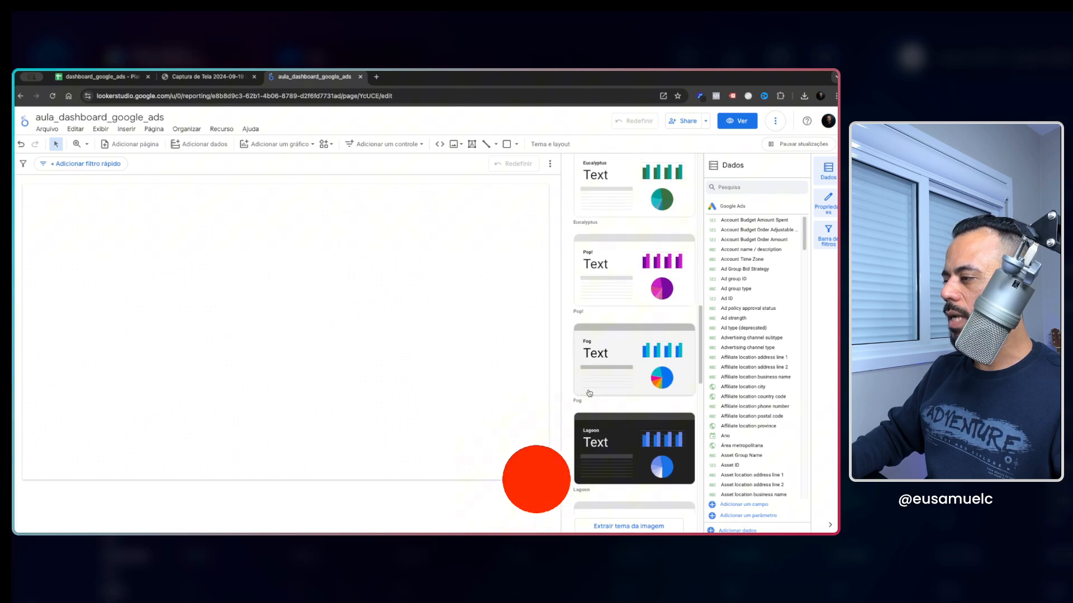
{"action": "scroll", "coordinate": [587, 399], "scroll_direction": "down", "scroll_amount": 1}
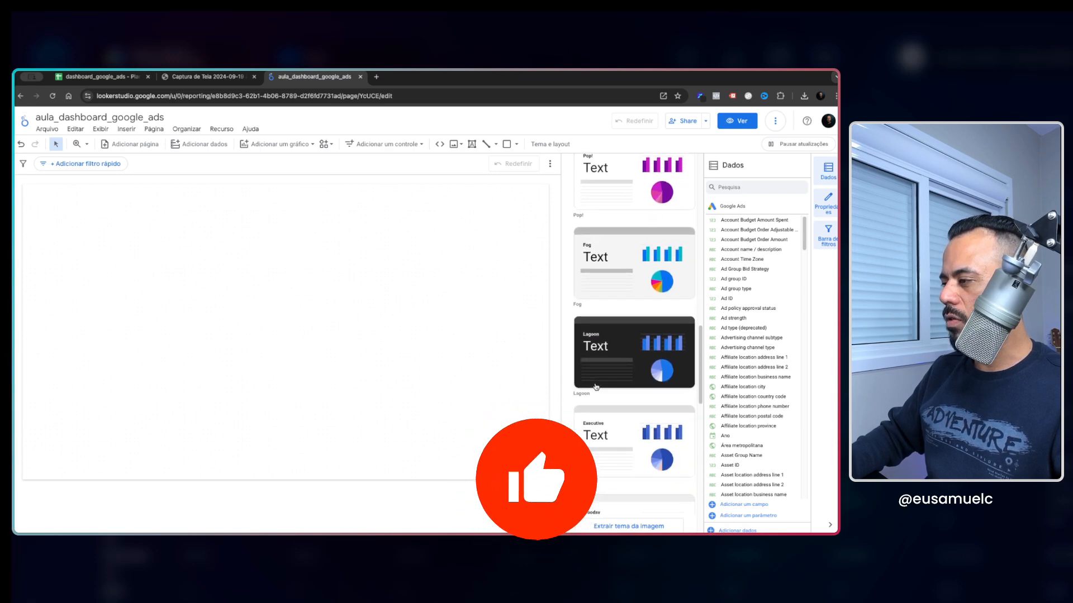
{"action": "left_click", "coordinate": [609, 360]}
{"action": "scroll", "coordinate": [609, 360], "scroll_direction": "up", "scroll_amount": 2}
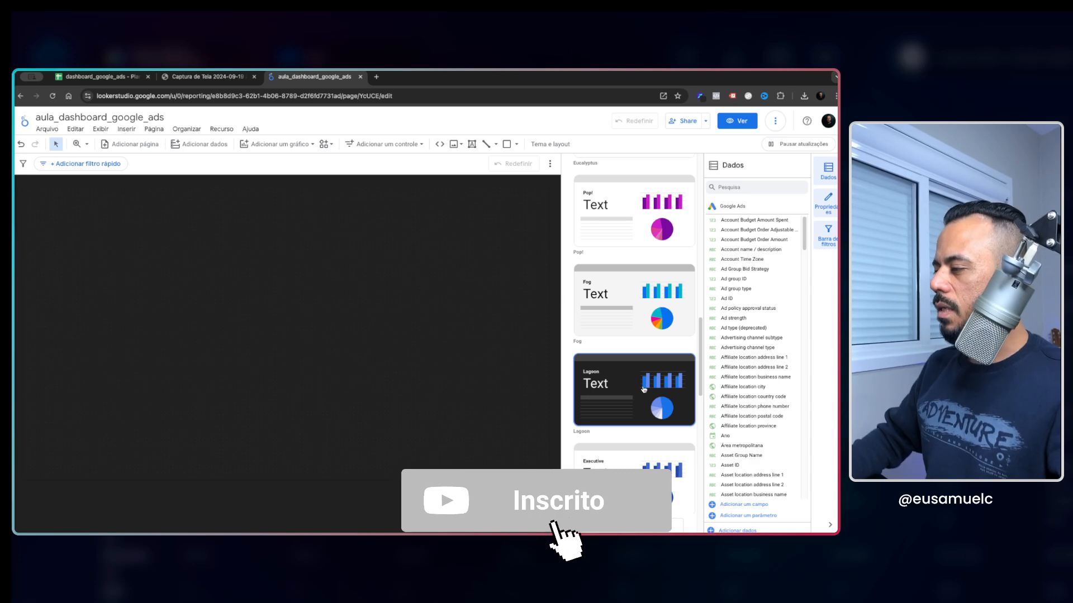
{"action": "left_click", "coordinate": [204, 76]}
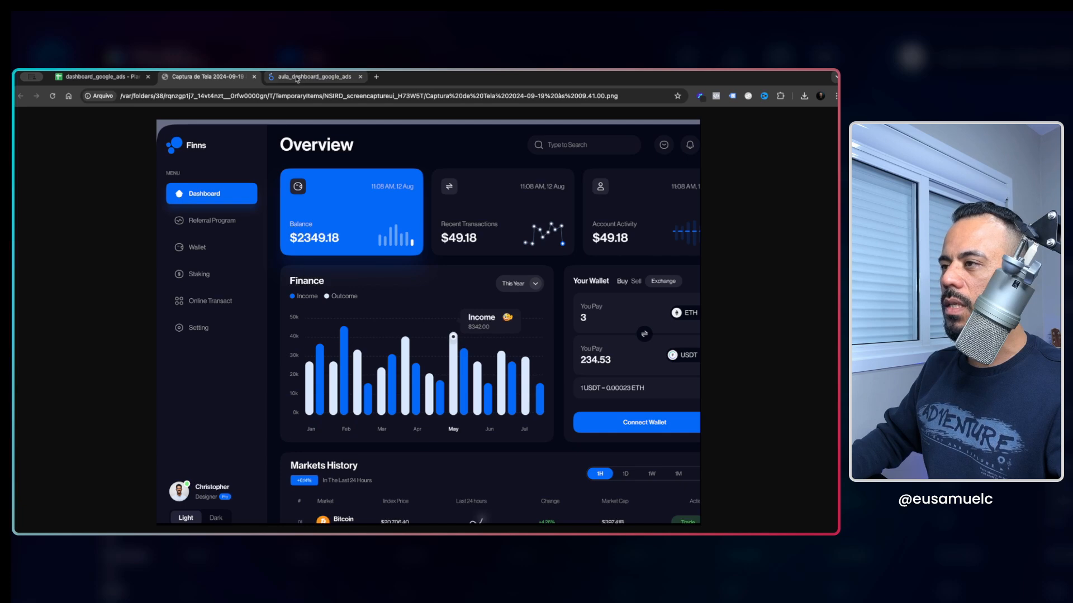
{"action": "left_click", "coordinate": [313, 76]}
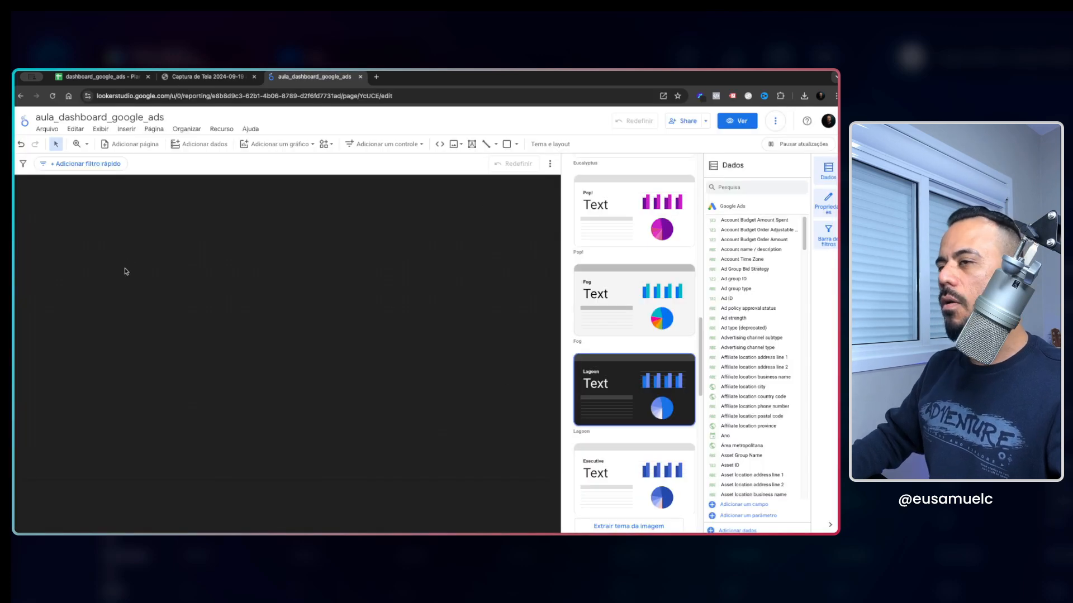
Open the current theme for customization and look through its background colour choices and style settings.
{"action": "scroll", "coordinate": [629, 298], "scroll_direction": "up", "scroll_amount": 2}
{"action": "scroll", "coordinate": [627, 279], "scroll_direction": "up", "scroll_amount": 5}
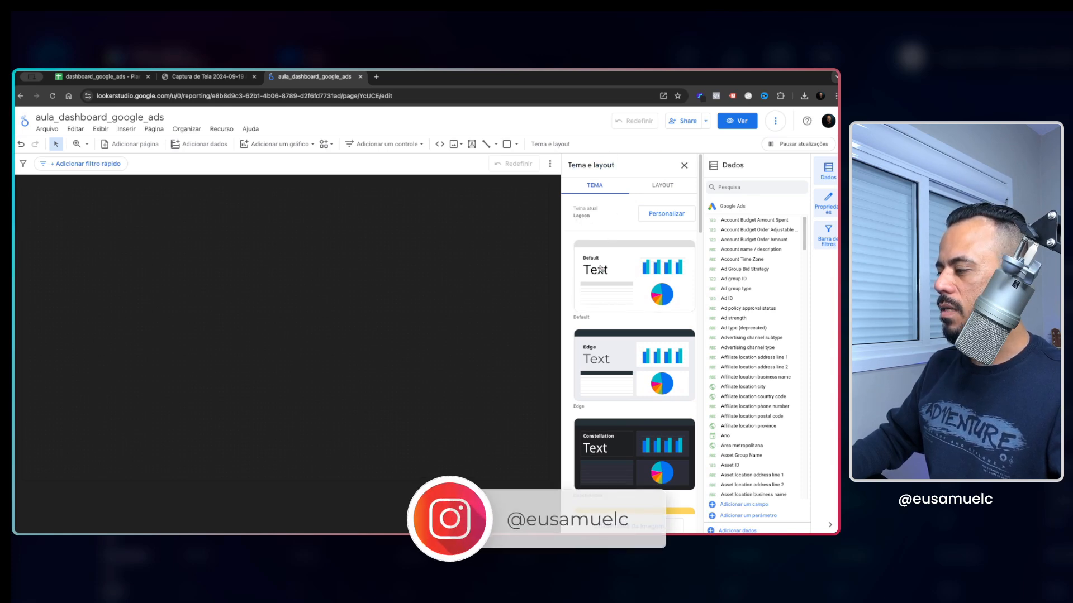
{"action": "left_click", "coordinate": [666, 213]}
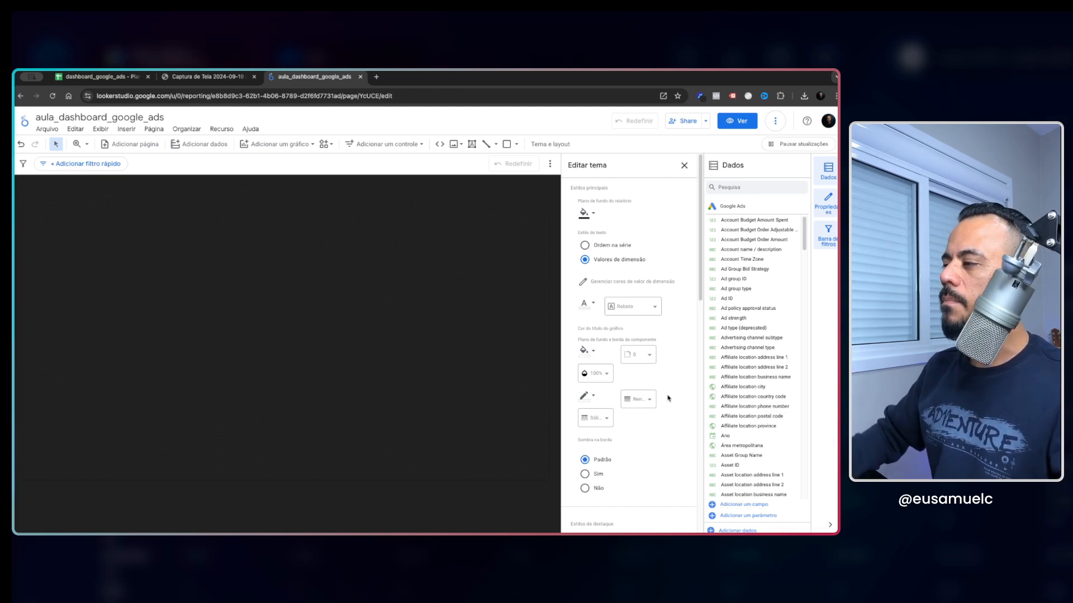
{"action": "left_click", "coordinate": [591, 217]}
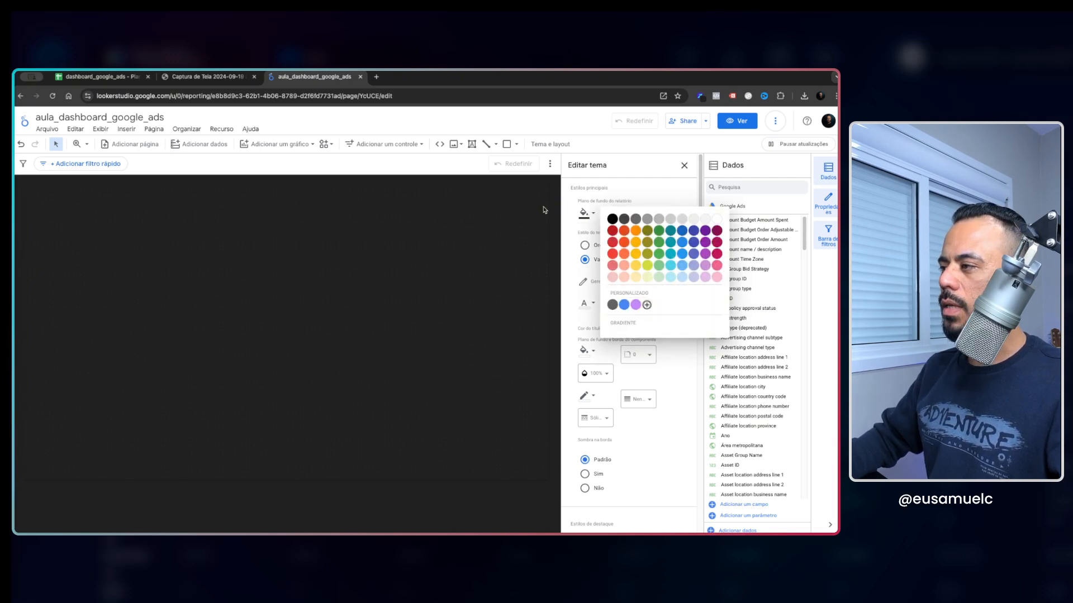
{"action": "left_click", "coordinate": [563, 202]}
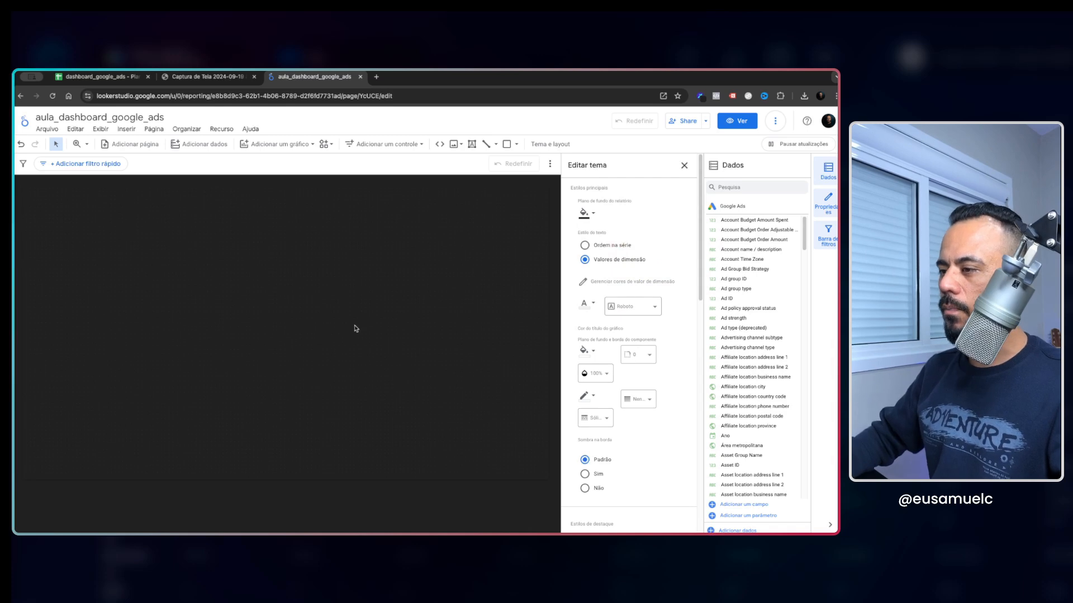
{"action": "scroll", "coordinate": [608, 362], "scroll_direction": "down", "scroll_amount": 10}
{"action": "scroll", "coordinate": [608, 313], "scroll_direction": "up", "scroll_amount": 10}
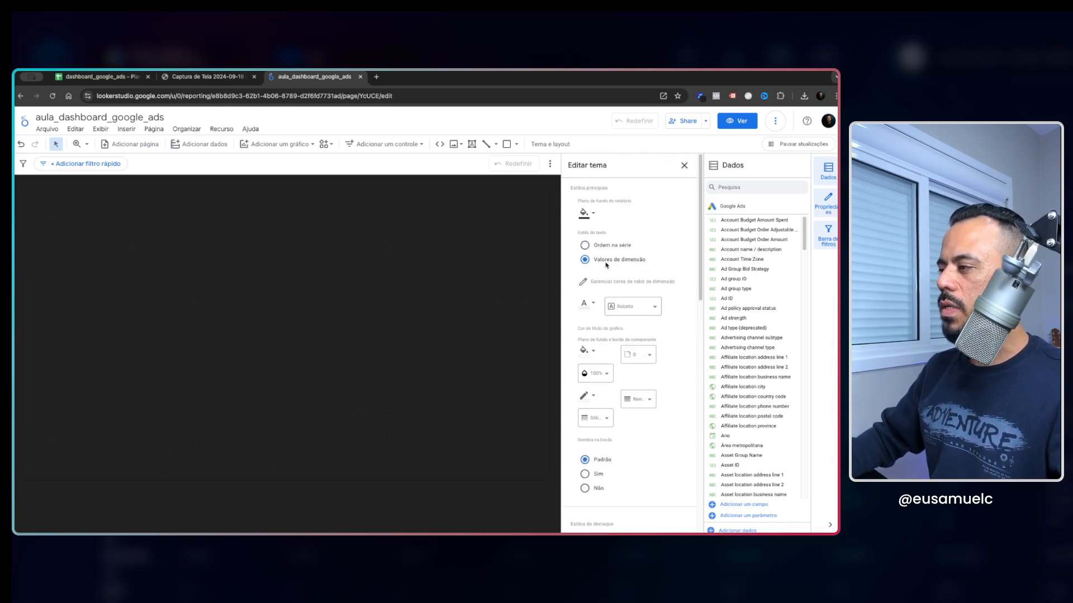
Examine the colours and layout of the reference dashboard screenshot, returning to the report editor.
{"action": "left_click", "coordinate": [210, 77]}
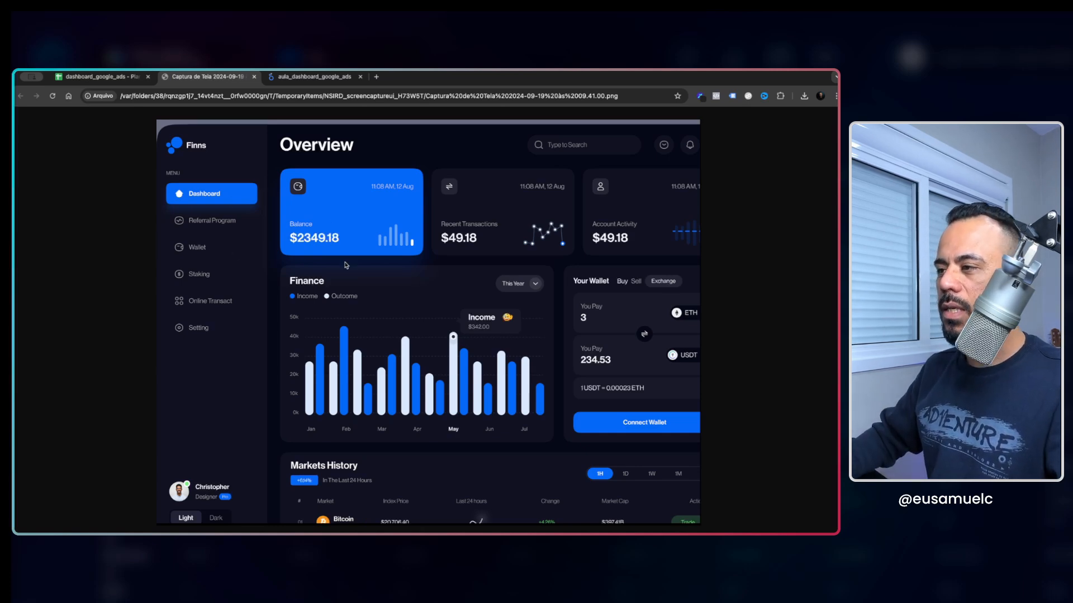
{"action": "left_click", "coordinate": [316, 78]}
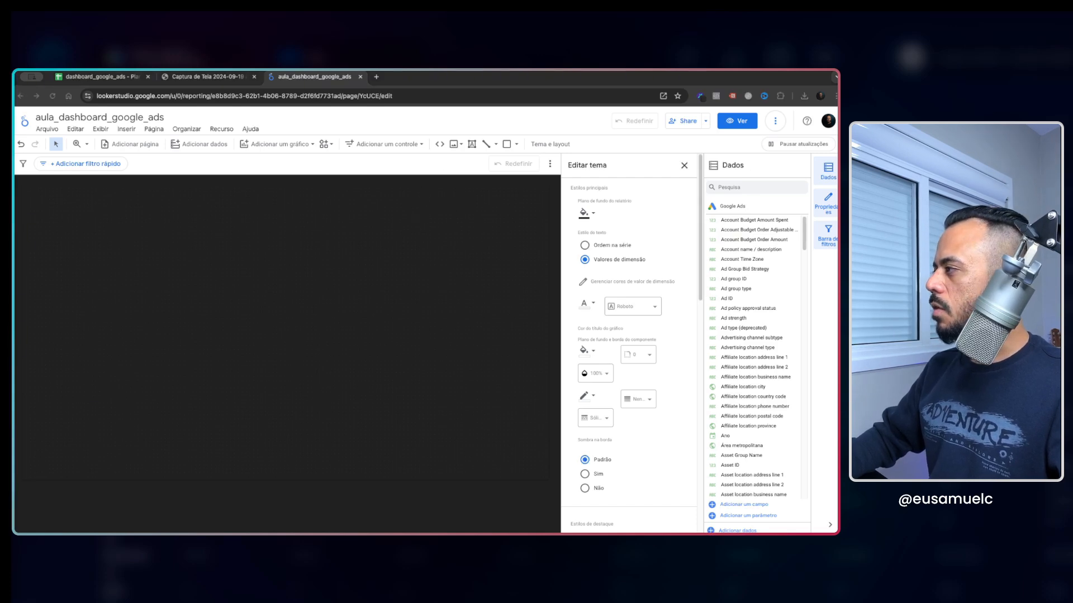
{"action": "left_click", "coordinate": [186, 78]}
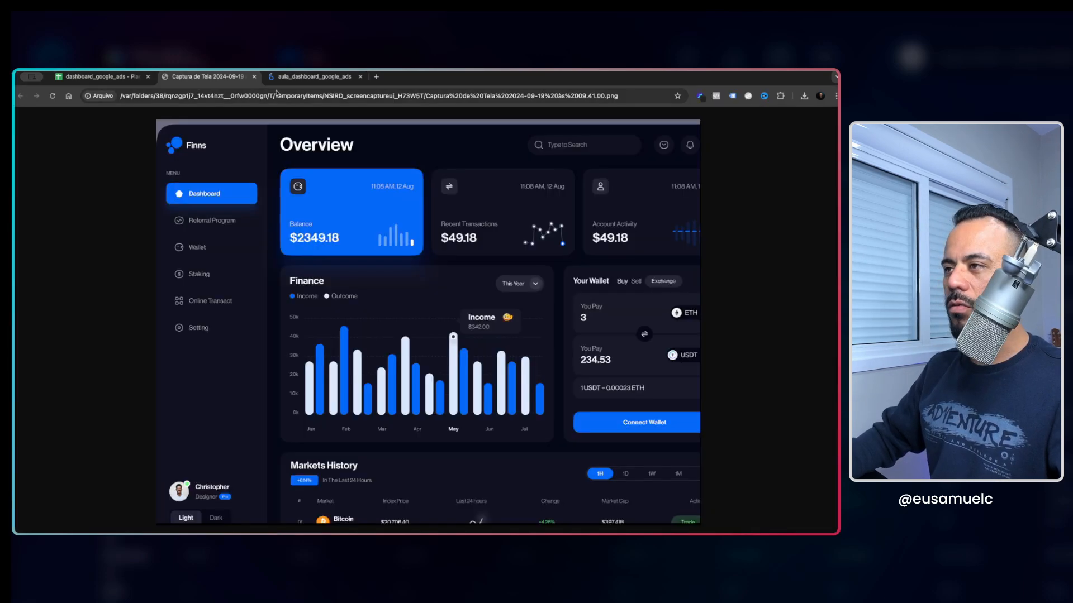
{"action": "left_click", "coordinate": [296, 77]}
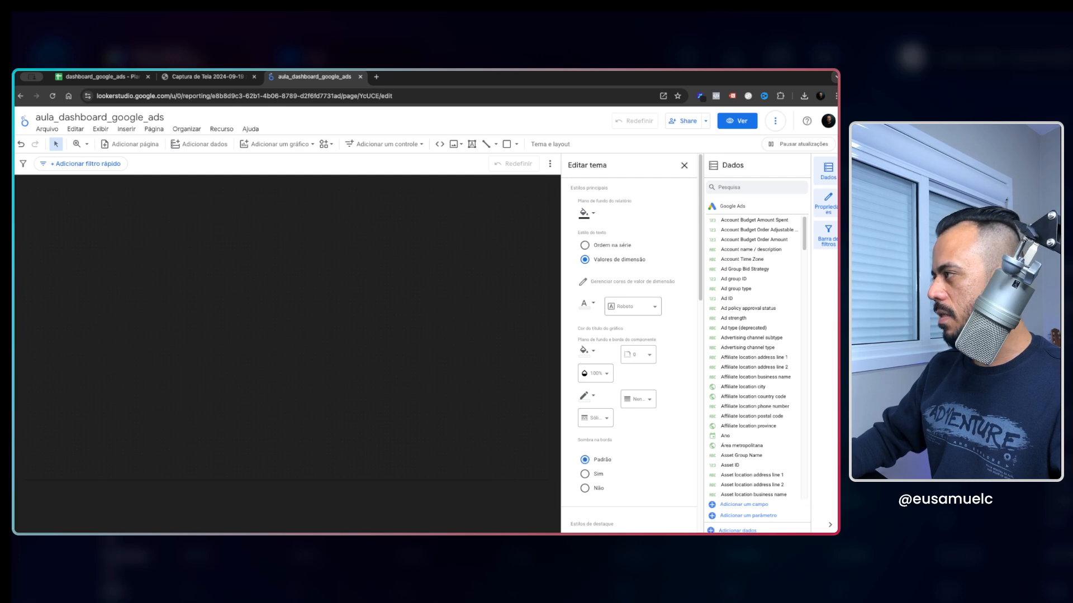
Add the reference dashboard image to the canvas and try to extract a report theme from it.
{"action": "left_click_drag", "start_coordinate": [483, 304], "coordinate": [235, 291]}
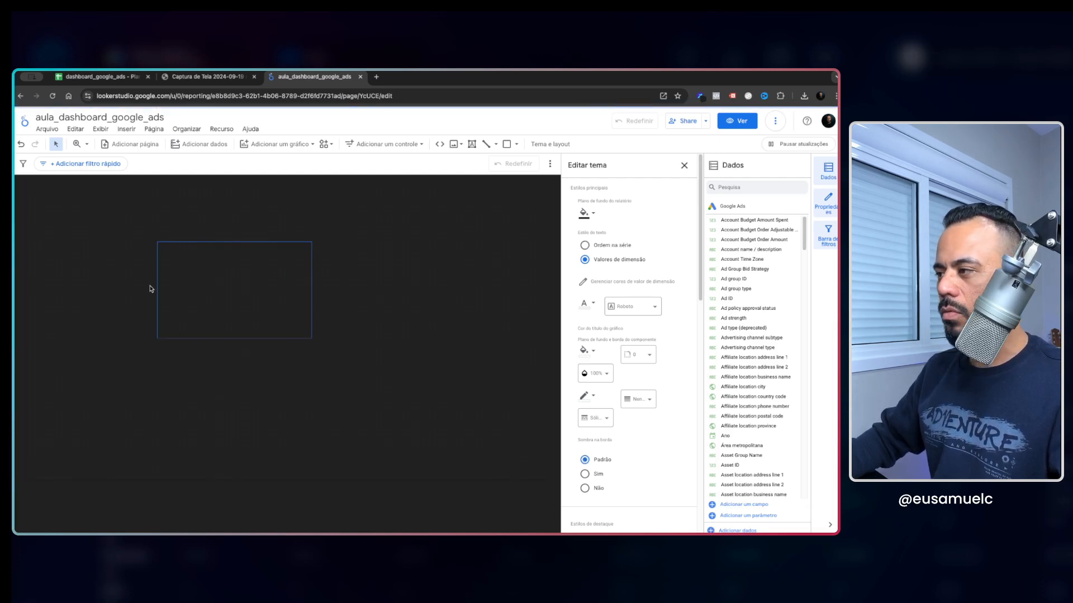
{"action": "right_click", "coordinate": [256, 287]}
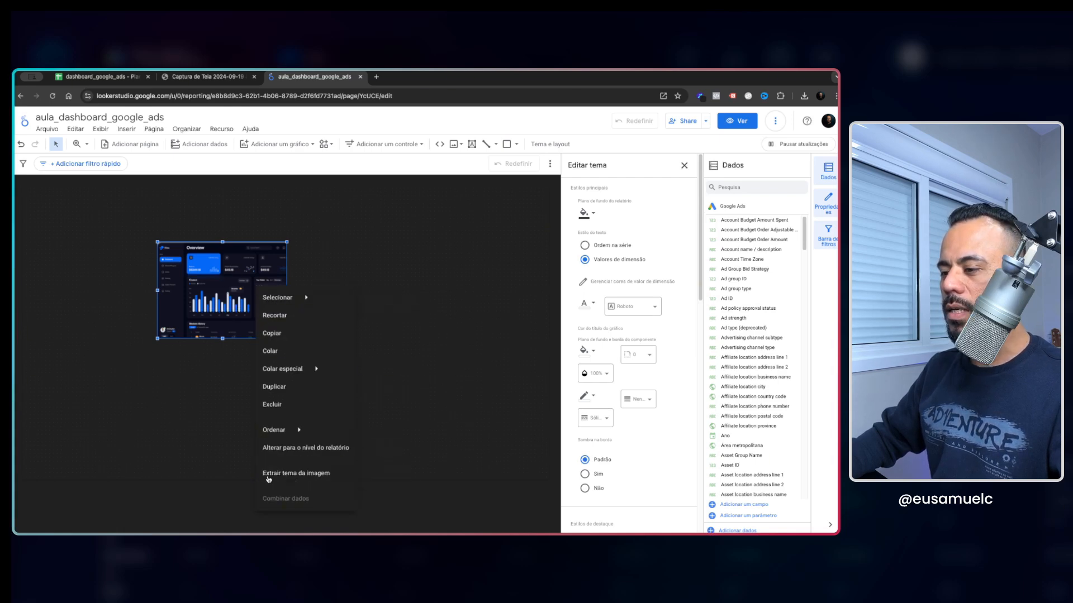
{"action": "left_click", "coordinate": [316, 475]}
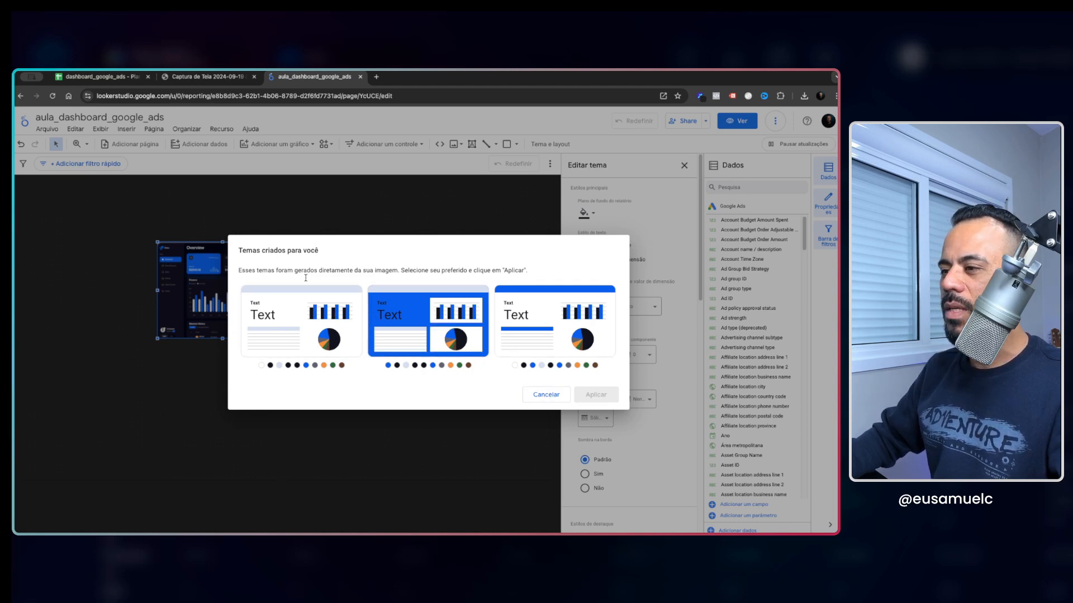
{"action": "left_click", "coordinate": [545, 394]}
Extract themes from the reference image again and try the three suggested options without applying one.
{"action": "right_click", "coordinate": [248, 309]}
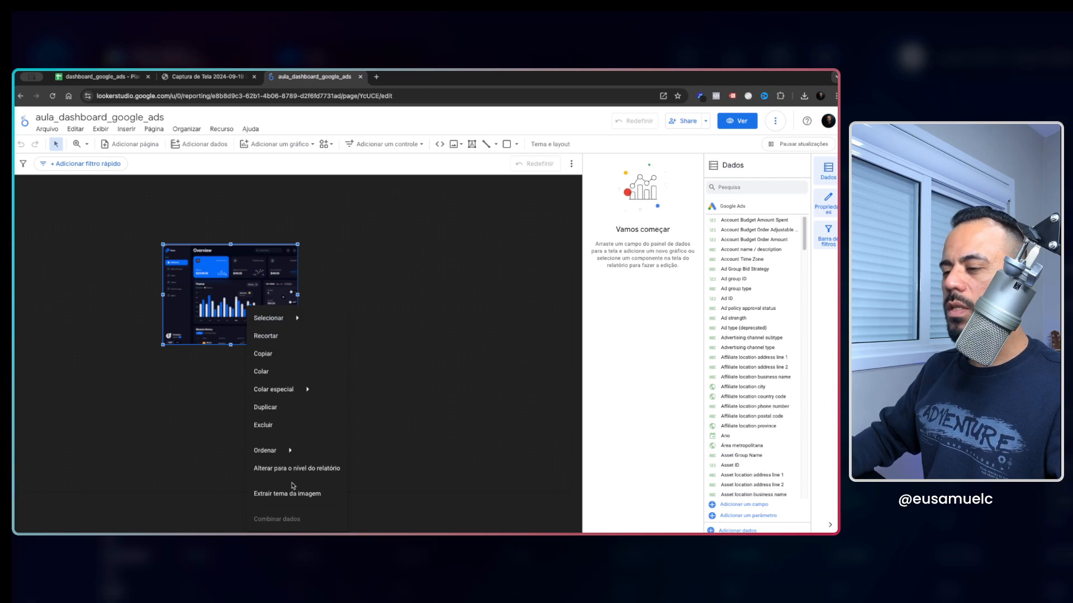
{"action": "left_click", "coordinate": [279, 491]}
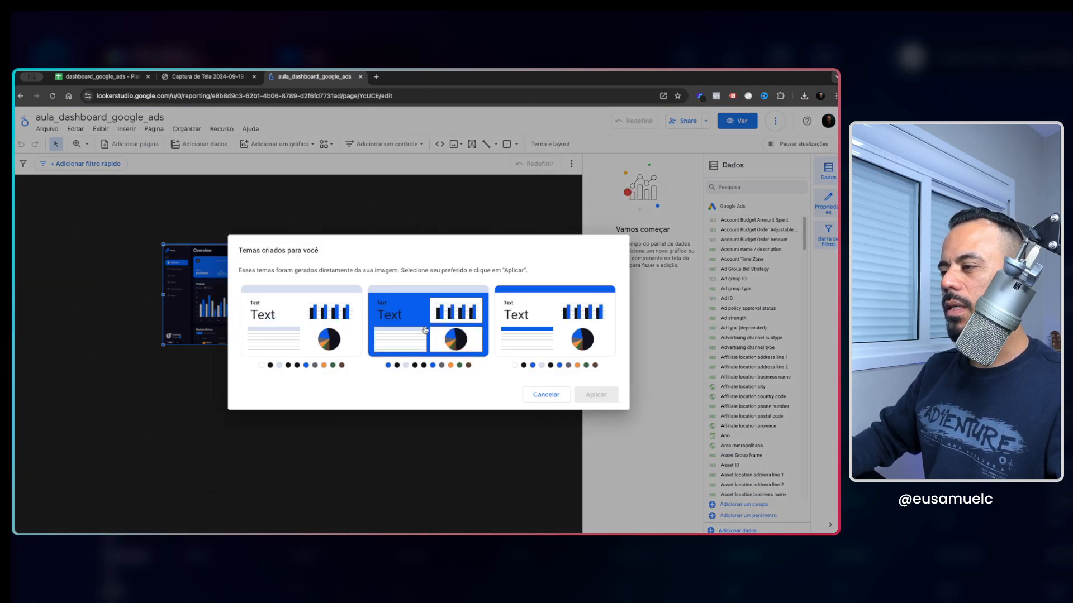
{"action": "left_click", "coordinate": [425, 330]}
{"action": "left_click", "coordinate": [290, 327]}
{"action": "left_click", "coordinate": [514, 333]}
{"action": "left_click", "coordinate": [393, 338]}
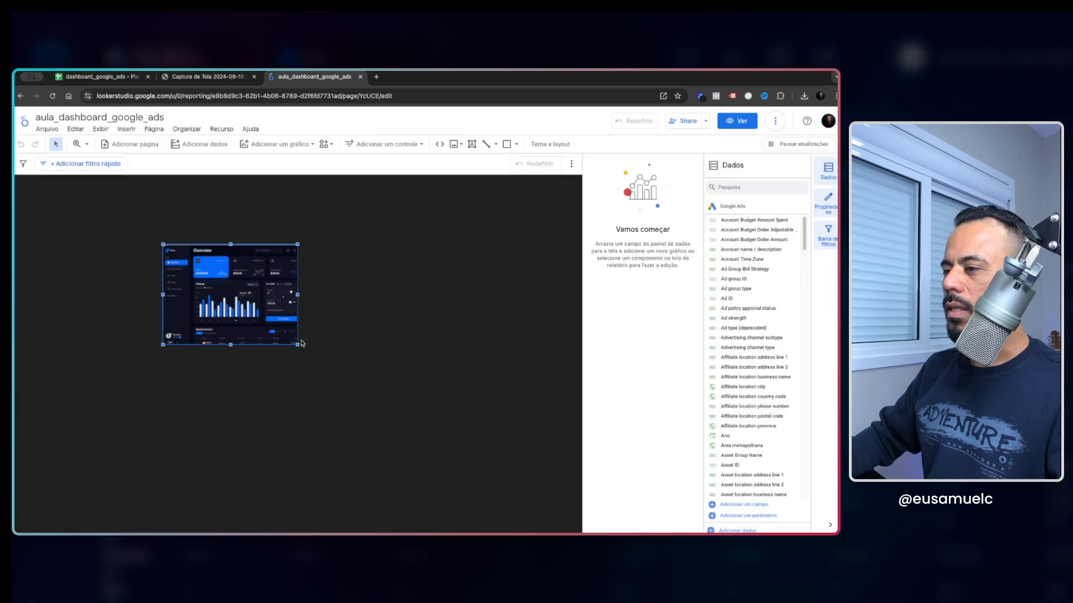
Replace the full reference image on the canvas with the cropped screenshot of the Finance chart.
{"action": "right_click", "coordinate": [215, 304]}
{"action": "left_click", "coordinate": [215, 292]}
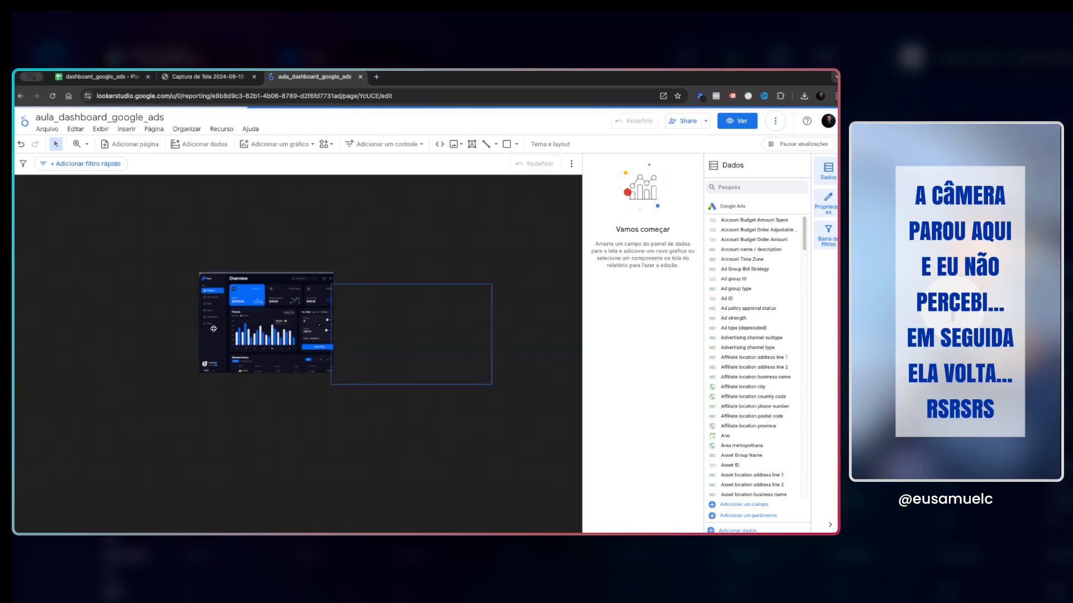
{"action": "left_click_drag", "start_coordinate": [267, 342], "coordinate": [202, 338]}
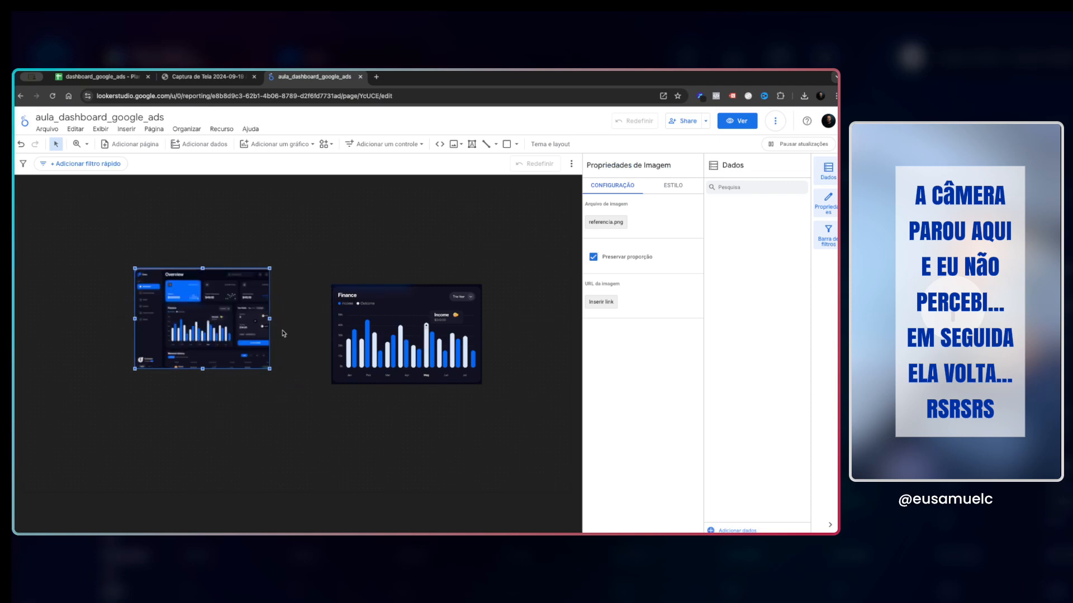
{"action": "key", "text": "Delete"}
{"action": "left_click_drag", "start_coordinate": [412, 334], "coordinate": [276, 317]}
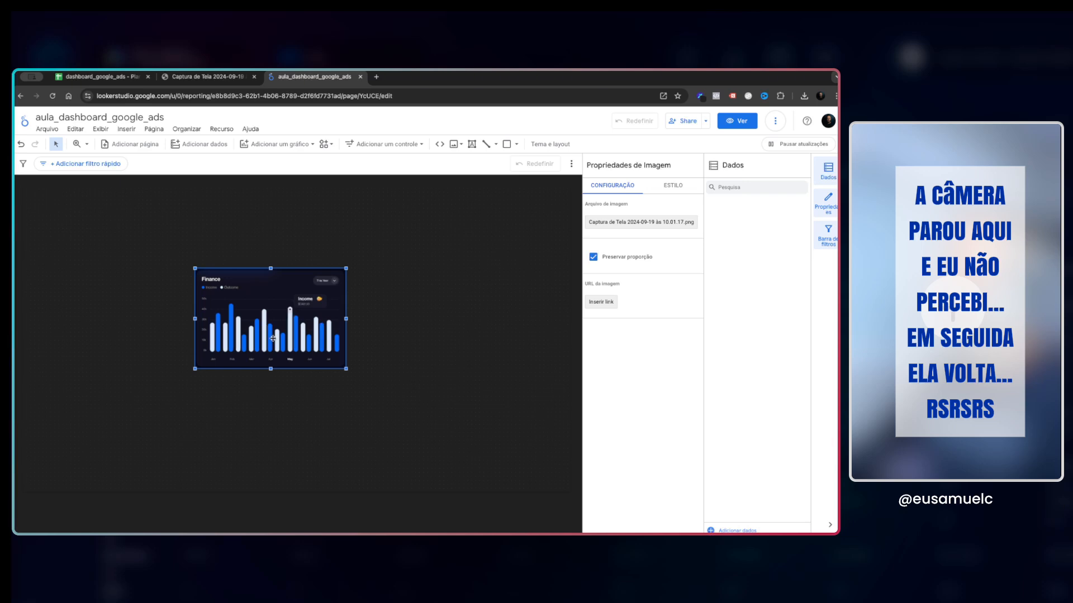
Try to extract a report theme from the Finance chart image and cancel the suggested themes.
{"action": "right_click", "coordinate": [312, 342]}
{"action": "left_click", "coordinate": [351, 307]}
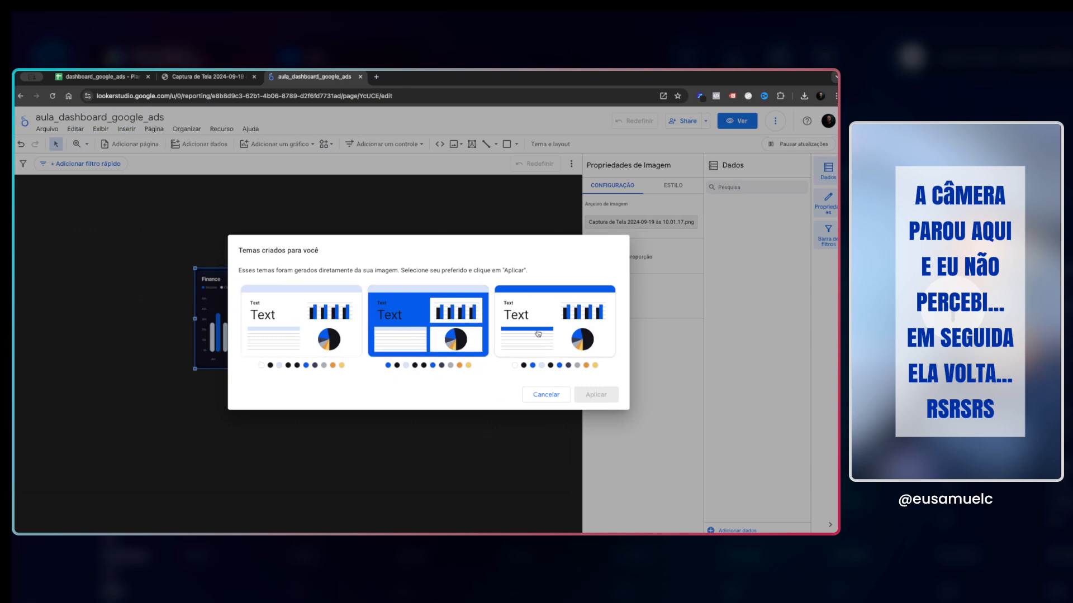
{"action": "left_click", "coordinate": [546, 395]}
Move the Finance chart image to the upper-left area of the canvas and deselect it.
{"action": "left_click", "coordinate": [340, 438]}
{"action": "left_click_drag", "start_coordinate": [291, 317], "coordinate": [226, 263]}
{"action": "left_click", "coordinate": [496, 240]}
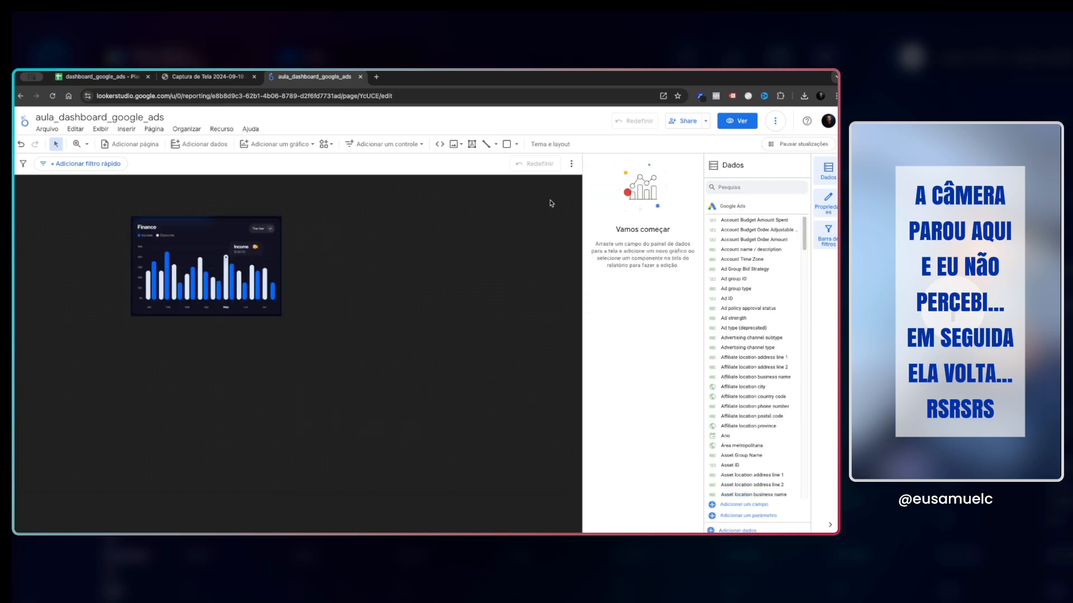
Open the current report theme for customisation.
{"action": "left_click", "coordinate": [550, 144]}
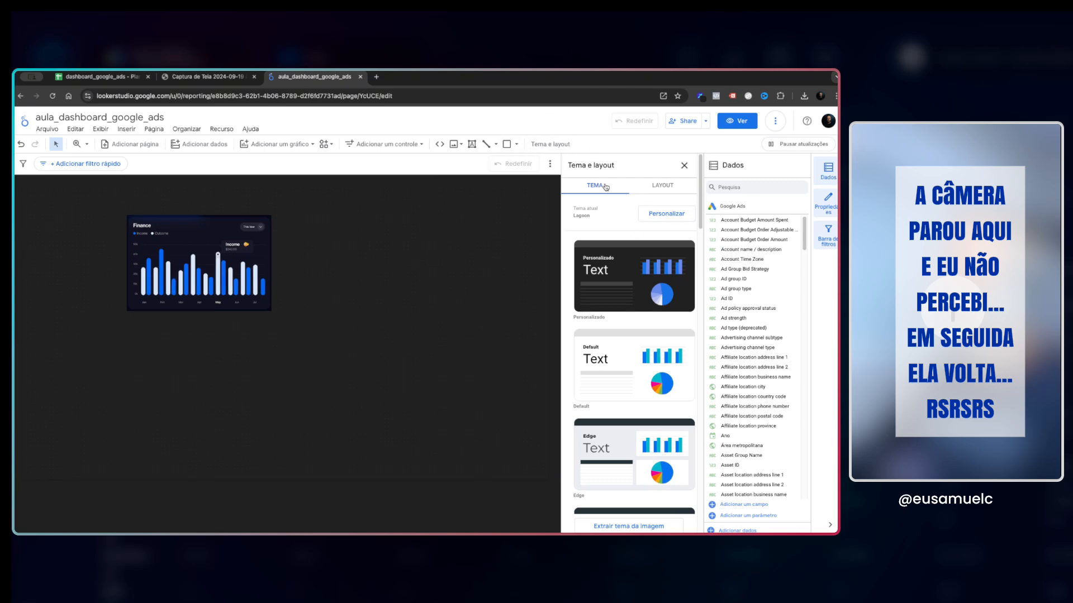
{"action": "left_click", "coordinate": [668, 217]}
{"action": "left_click", "coordinate": [585, 213]}
{"action": "left_click", "coordinate": [648, 307]}
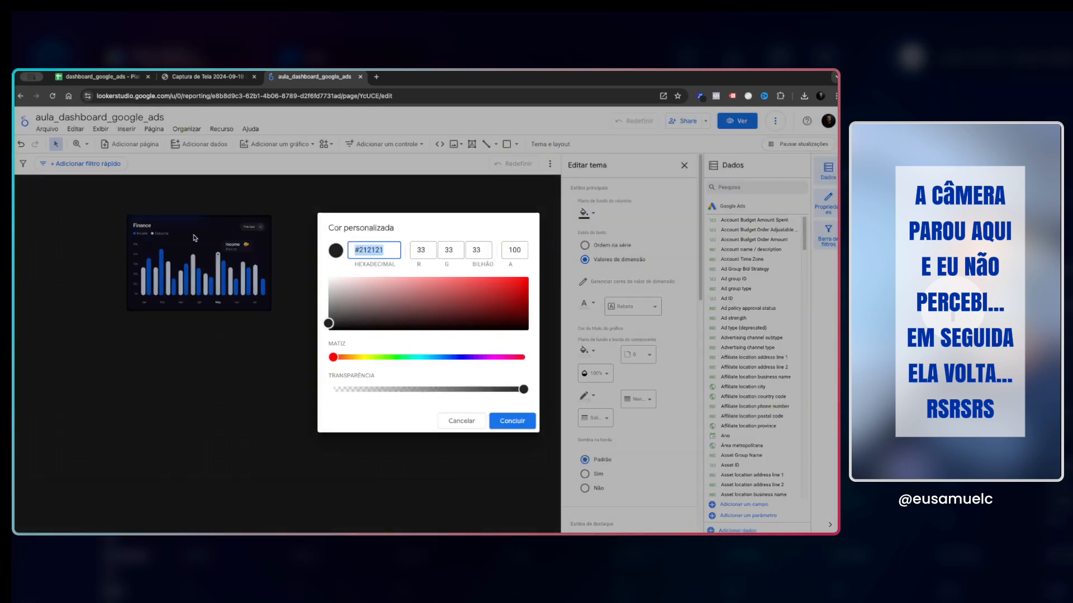
{"action": "left_click", "coordinate": [460, 420]}
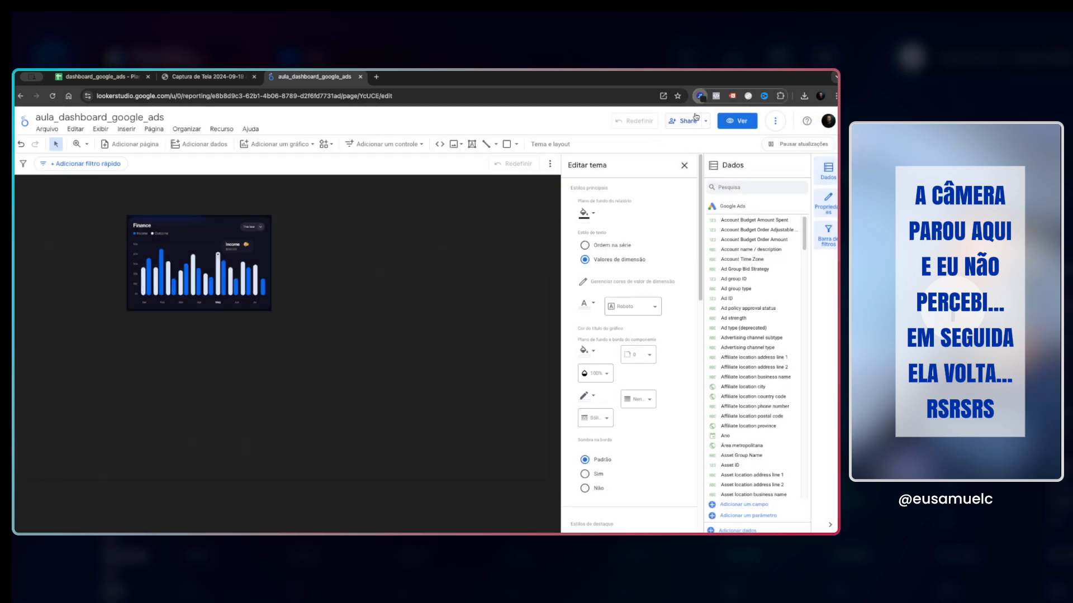
Sample a dark colour from the Finance chart image with the Smart Color Picker extension.
{"action": "left_click", "coordinate": [700, 96]}
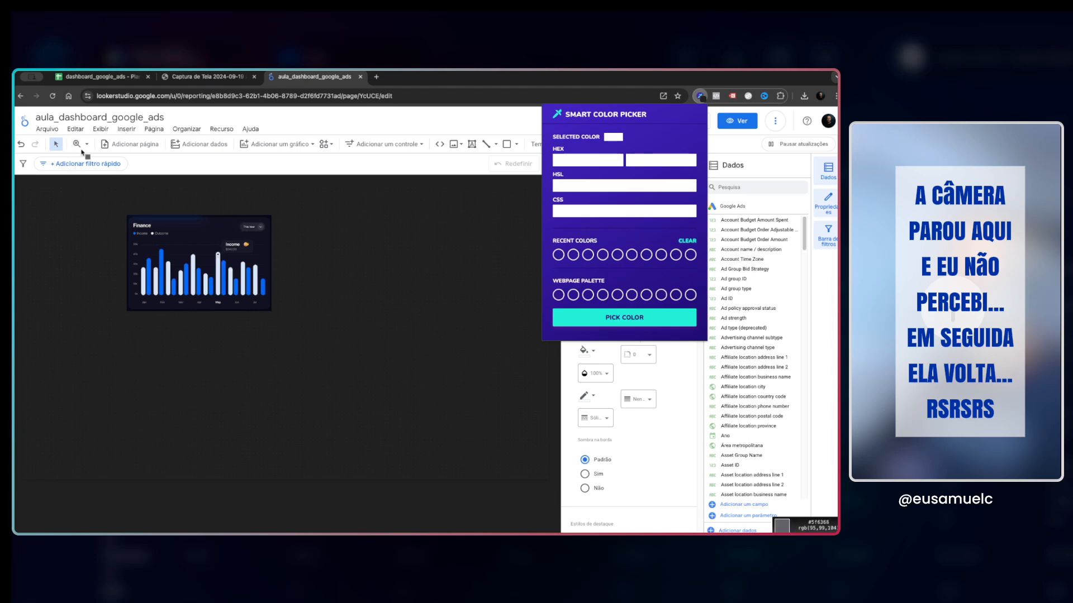
{"action": "left_click", "coordinate": [242, 244]}
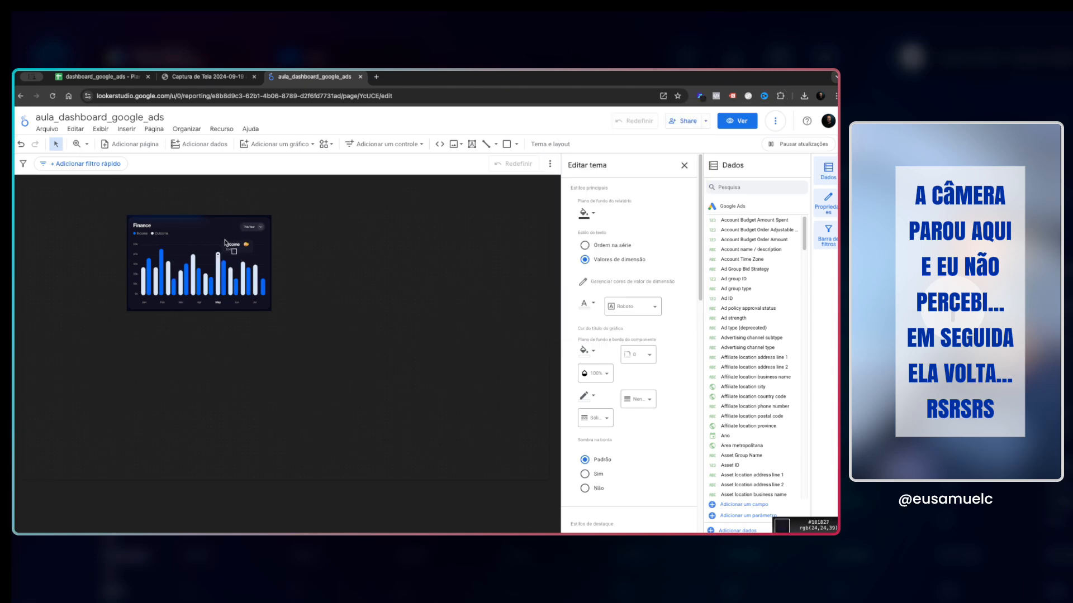
{"action": "left_click", "coordinate": [75, 129]}
{"action": "left_click", "coordinate": [232, 164]}
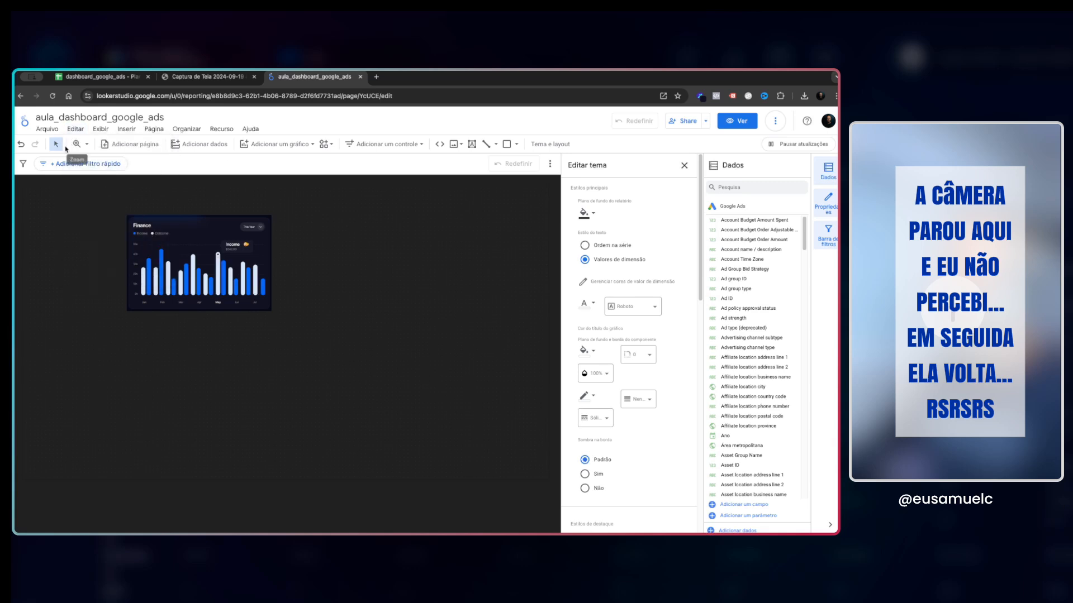
Sample the dark background colour #020617 at the edge of the Finance chart image with Smart Color Picker.
{"action": "left_click", "coordinate": [77, 144]}
{"action": "left_click", "coordinate": [196, 255]}
{"action": "left_click", "coordinate": [218, 247]}
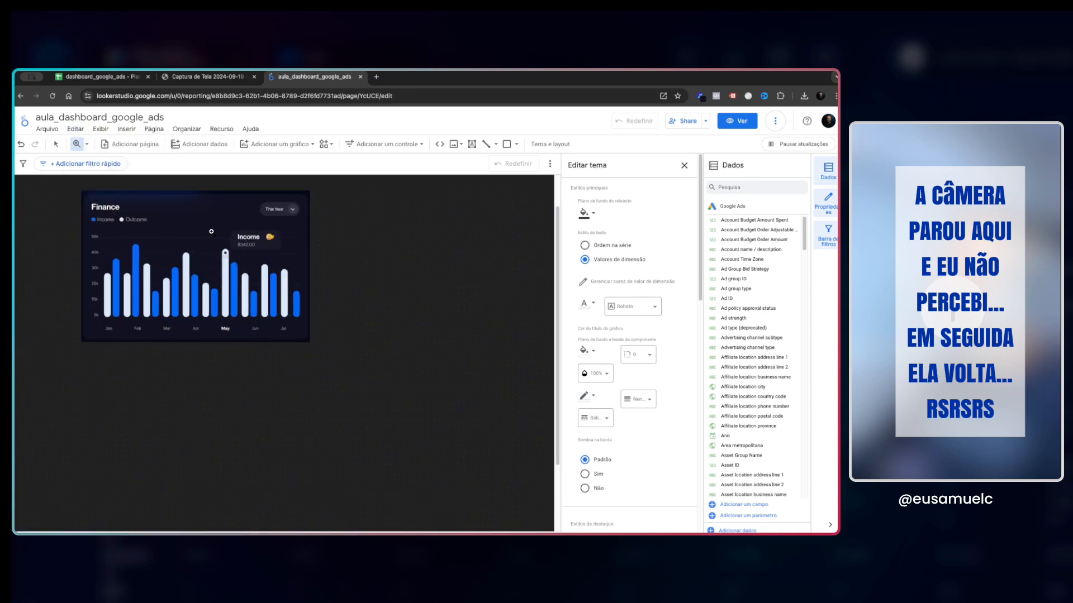
{"action": "left_click", "coordinate": [211, 232]}
{"action": "left_click", "coordinate": [200, 233]}
{"action": "left_click", "coordinate": [200, 233]}
{"action": "scroll", "coordinate": [300, 305], "scroll_direction": "up", "scroll_amount": 1}
{"action": "scroll", "coordinate": [300, 308], "scroll_direction": "up", "scroll_amount": 3}
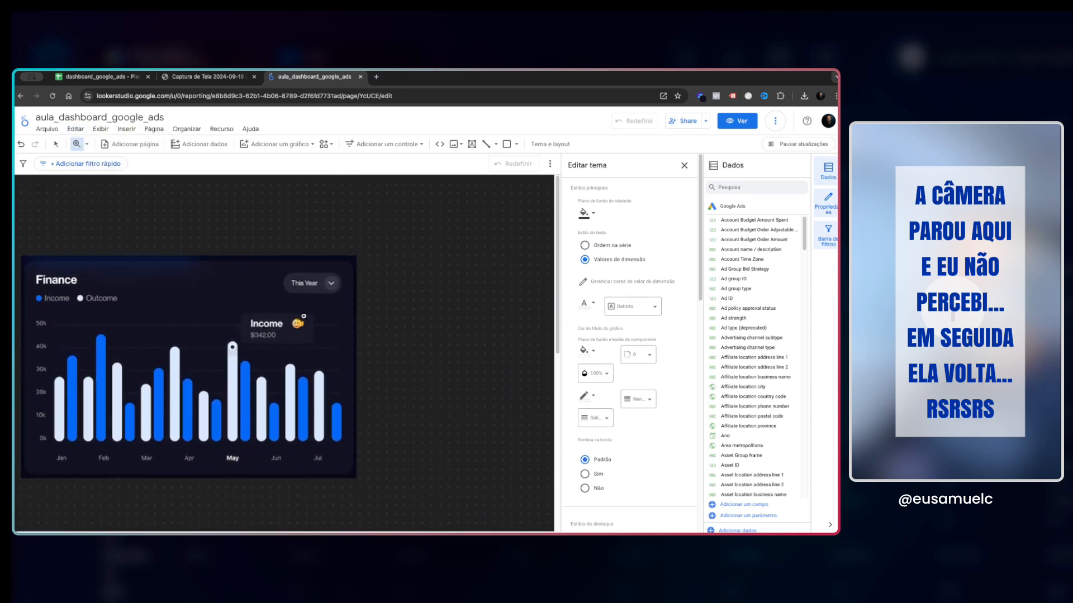
{"action": "left_click", "coordinate": [700, 96]}
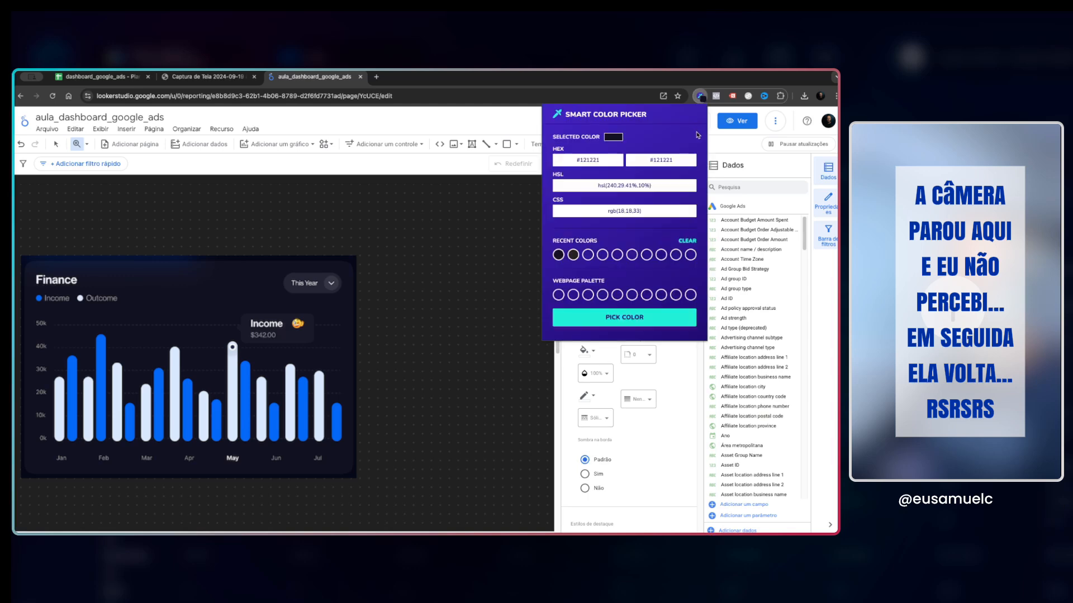
{"action": "left_click", "coordinate": [620, 319]}
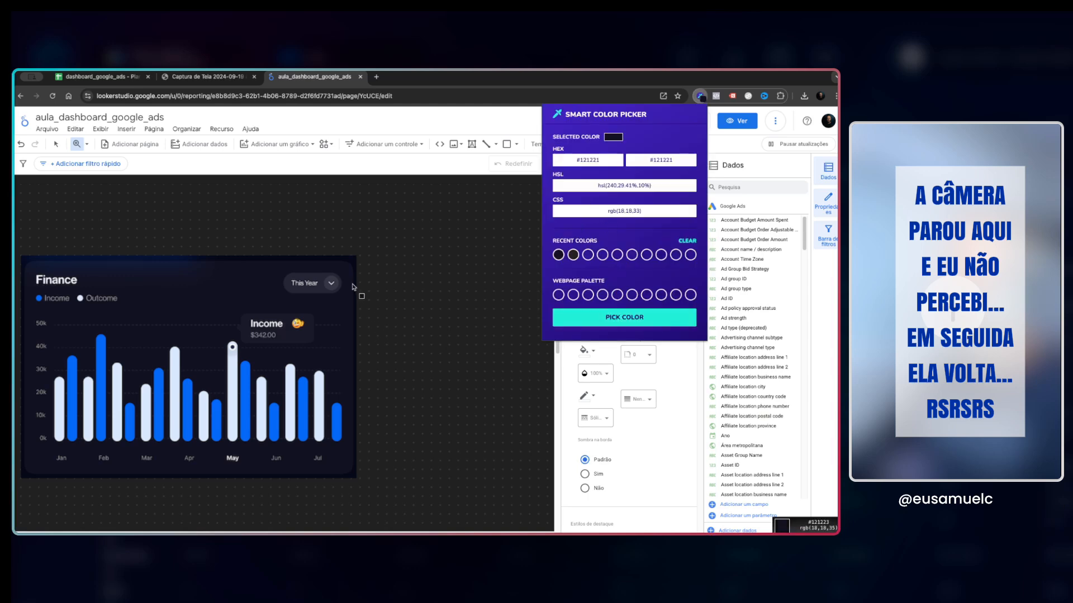
{"action": "left_click", "coordinate": [355, 266]}
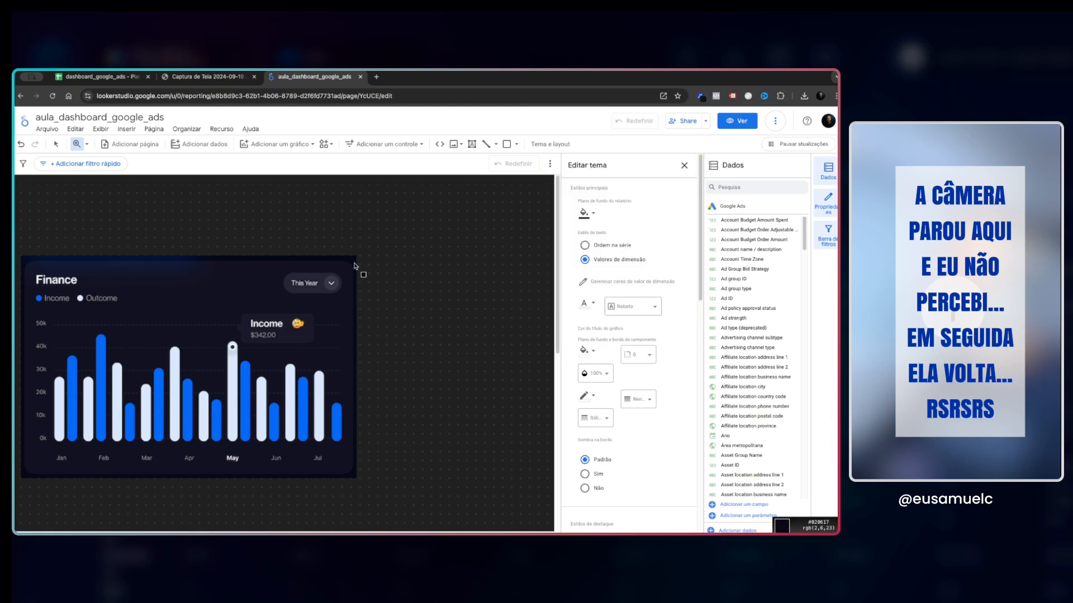
Set the theme's report background to the custom colour #020617.
{"action": "left_click", "coordinate": [585, 213]}
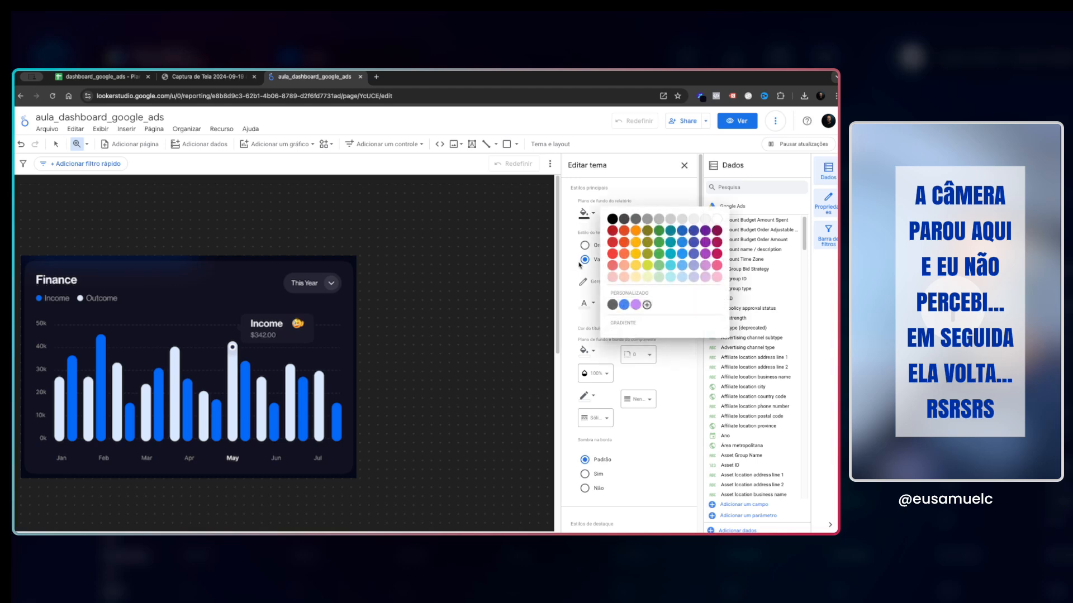
{"action": "left_click", "coordinate": [646, 304]}
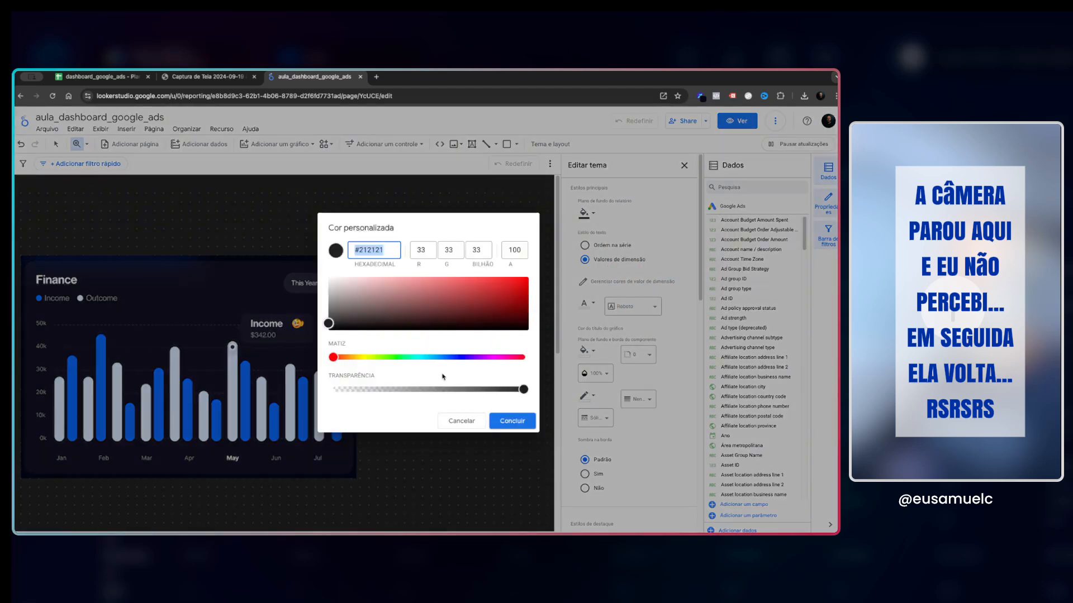
{"action": "key", "text": "ctrl+v"}
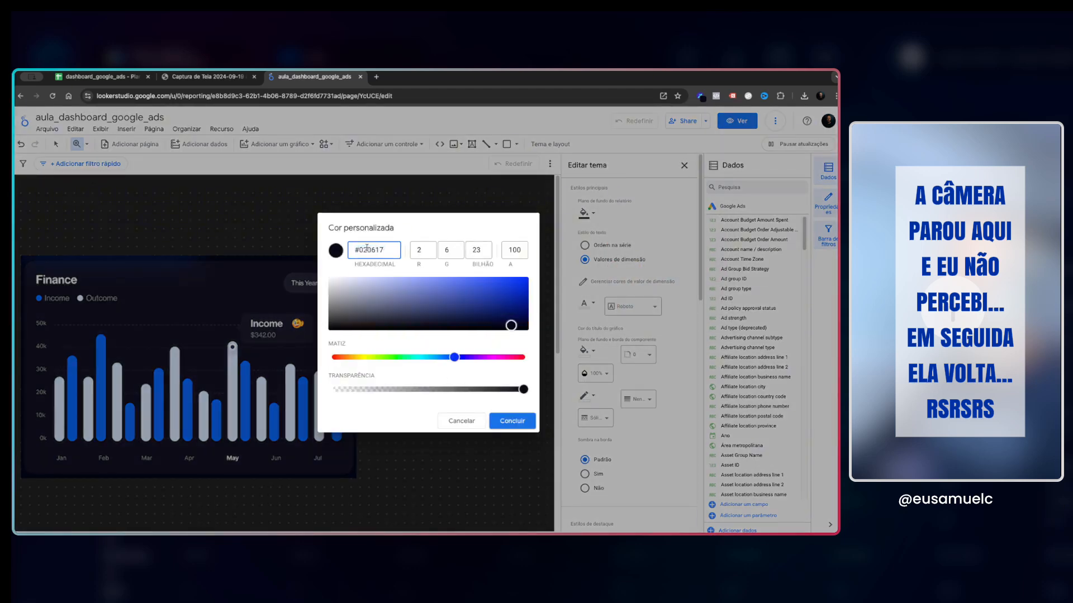
{"action": "left_click", "coordinate": [521, 423]}
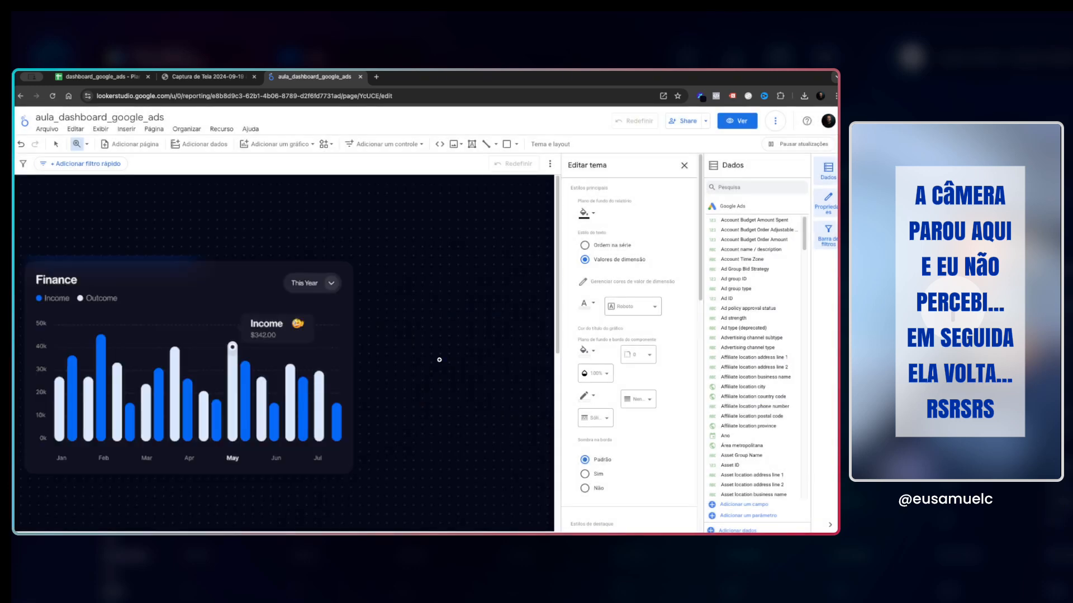
Compare the Finance chart image with the report background and set the theme's main font colour to white.
{"action": "scroll", "coordinate": [446, 342], "scroll_direction": "down", "scroll_amount": 3}
{"action": "scroll", "coordinate": [448, 344], "scroll_direction": "up", "scroll_amount": 3}
{"action": "scroll", "coordinate": [448, 343], "scroll_direction": "down", "scroll_amount": 5}
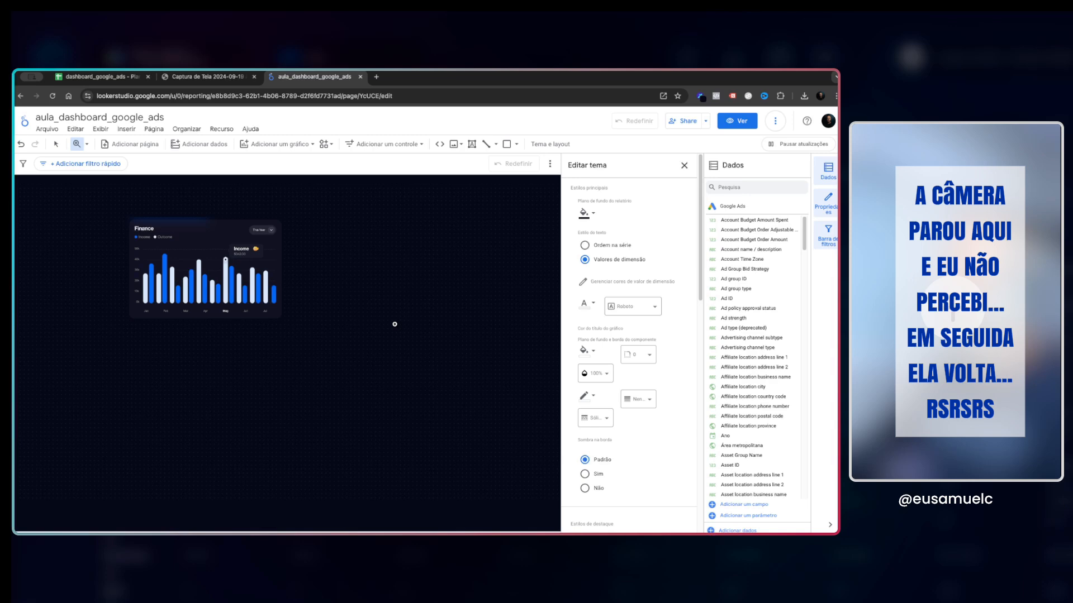
{"action": "scroll", "coordinate": [395, 324], "scroll_direction": "up", "scroll_amount": 2}
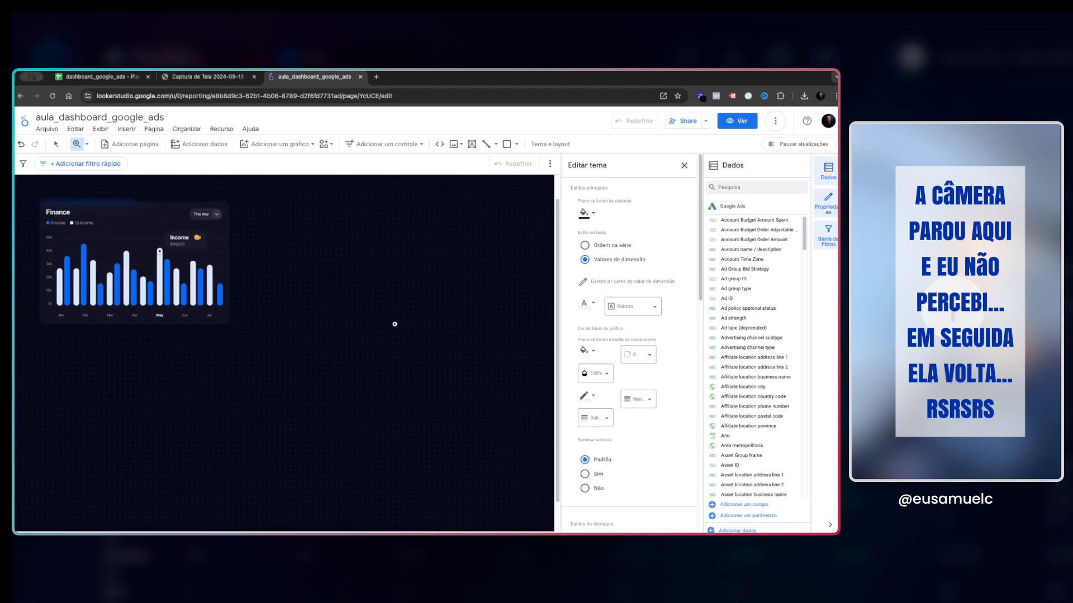
{"action": "scroll", "coordinate": [290, 283], "scroll_direction": "up", "scroll_amount": 2}
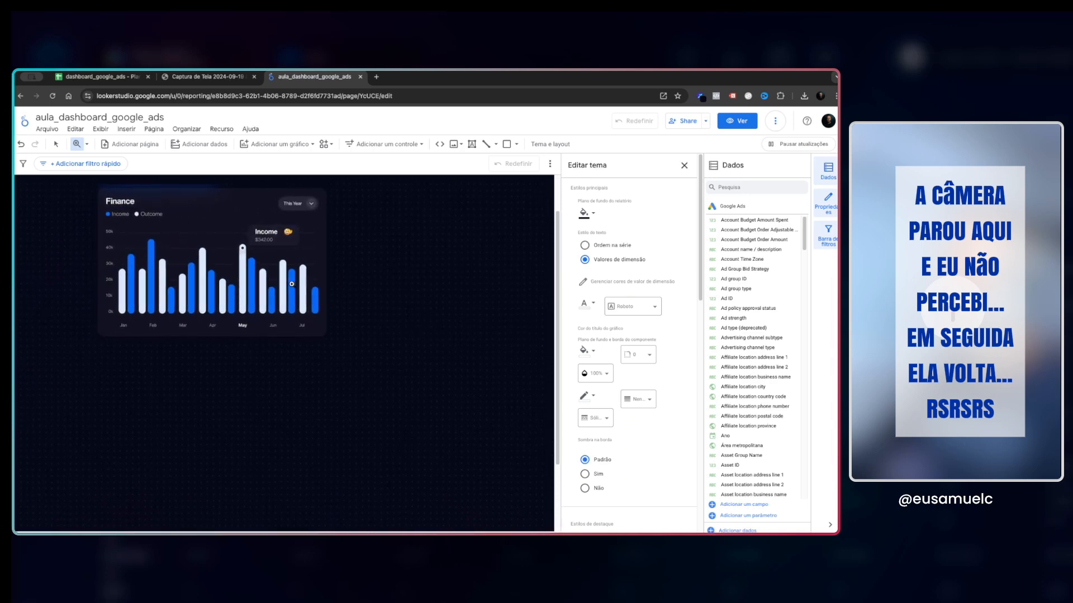
{"action": "scroll", "coordinate": [292, 285], "scroll_direction": "up", "scroll_amount": 2}
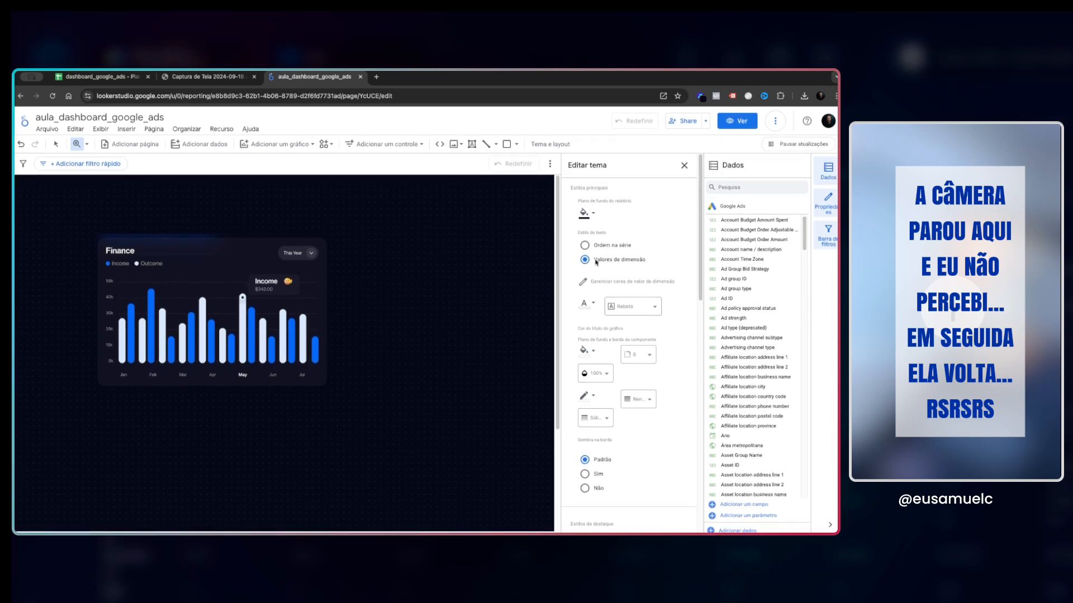
{"action": "left_click", "coordinate": [593, 306]}
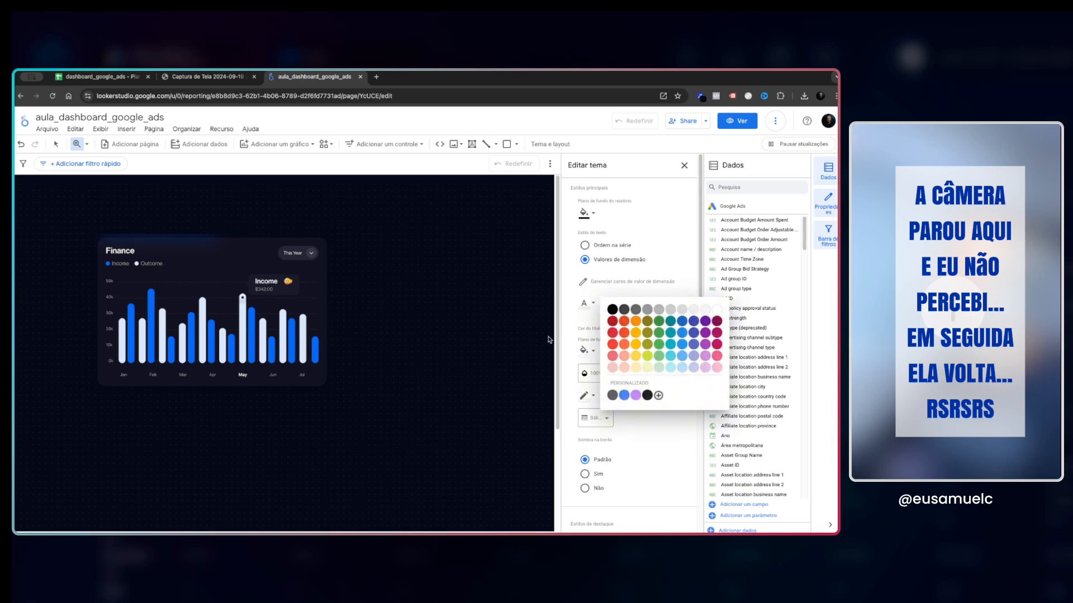
{"action": "left_click", "coordinate": [719, 310]}
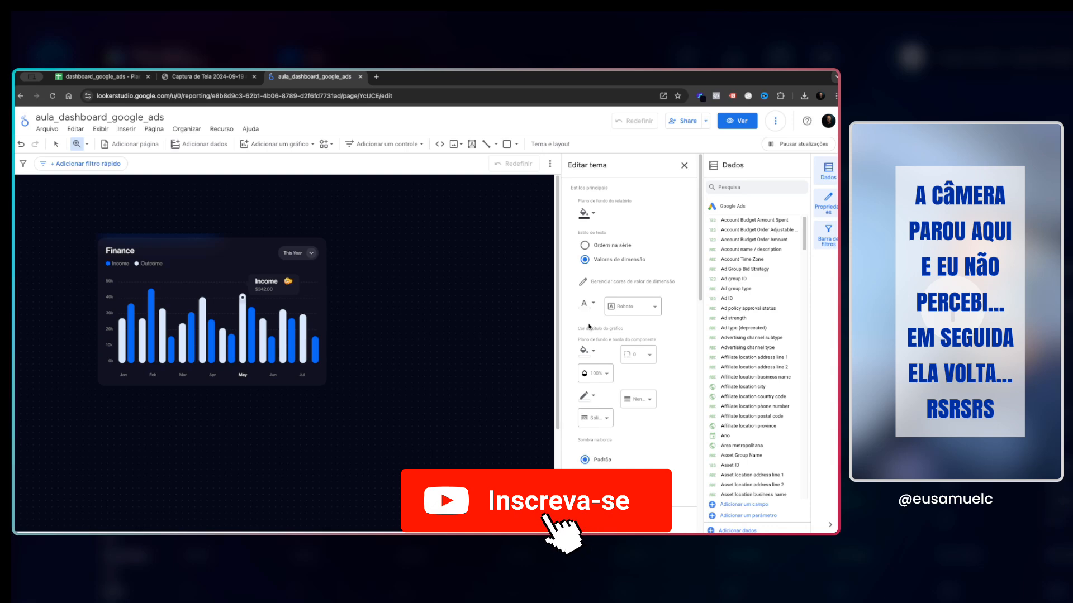
Look through the fonts available for the theme's main text without choosing a different one.
{"action": "left_click", "coordinate": [642, 307]}
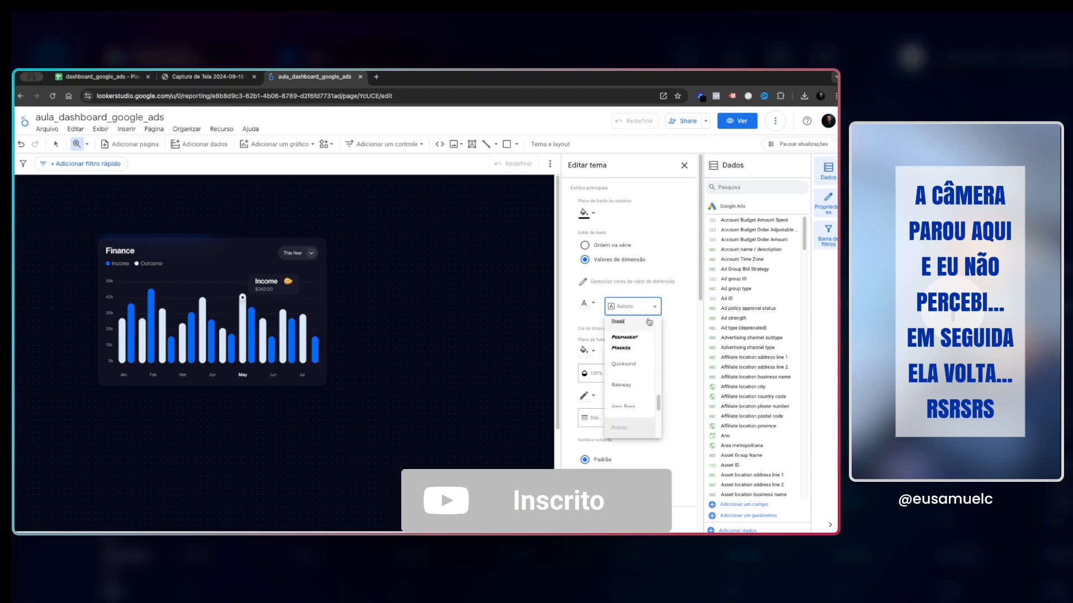
{"action": "scroll", "coordinate": [637, 380], "scroll_direction": "down", "scroll_amount": 1}
{"action": "scroll", "coordinate": [637, 412], "scroll_direction": "down", "scroll_amount": 3}
{"action": "scroll", "coordinate": [640, 402], "scroll_direction": "up", "scroll_amount": 5}
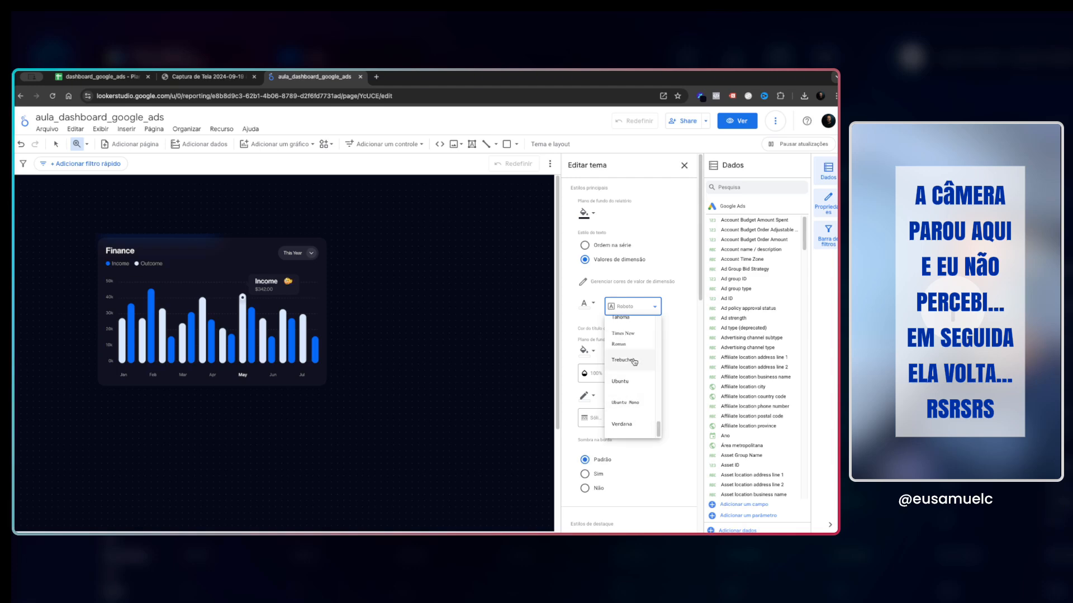
{"action": "scroll", "coordinate": [632, 377], "scroll_direction": "up", "scroll_amount": 10}
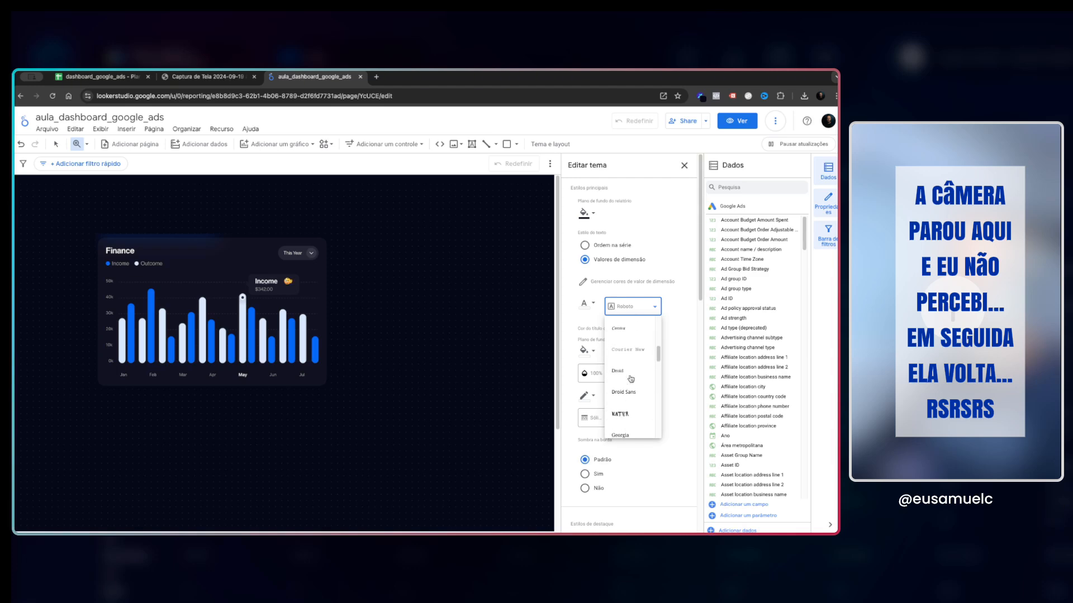
{"action": "scroll", "coordinate": [631, 380], "scroll_direction": "down", "scroll_amount": 5}
{"action": "left_click", "coordinate": [684, 308]}
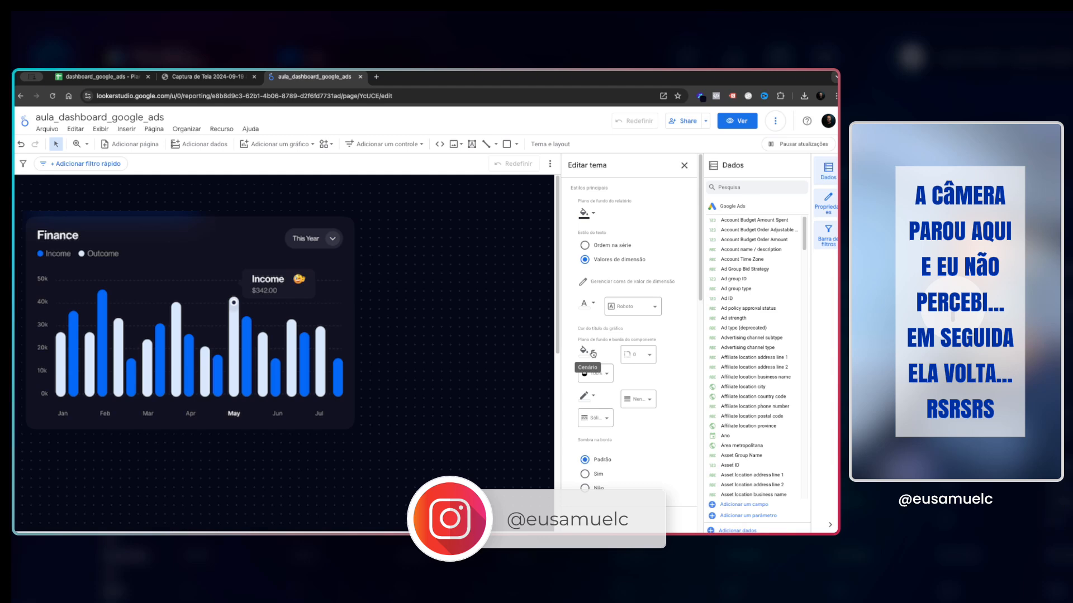
Add a scorecard to the canvas beside the Finance chart image.
{"action": "scroll", "coordinate": [593, 354], "scroll_direction": "down", "scroll_amount": 1}
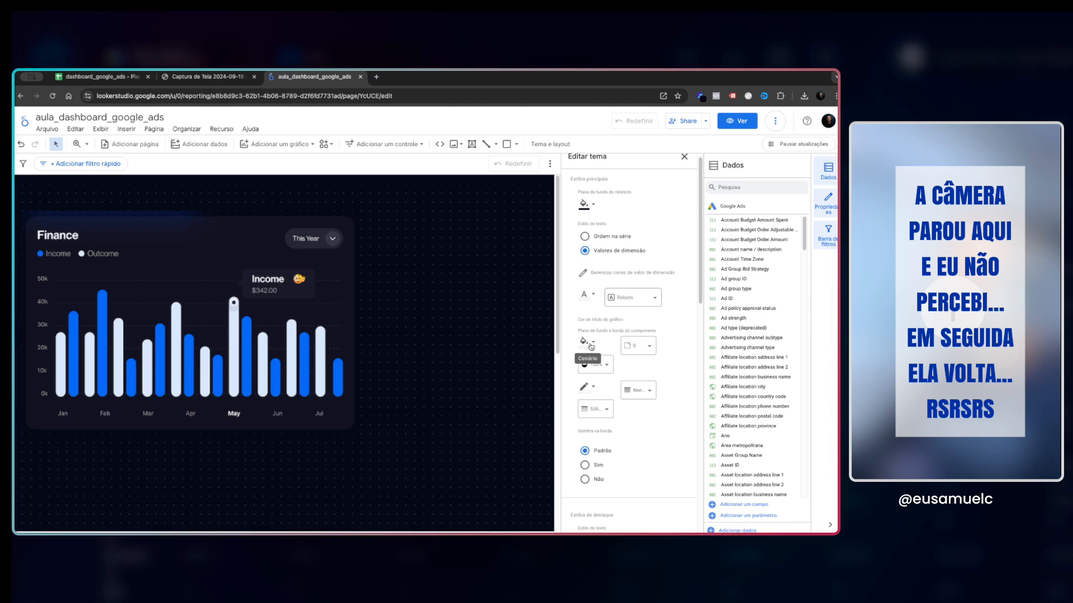
{"action": "left_click", "coordinate": [278, 144]}
{"action": "left_click", "coordinate": [253, 209]}
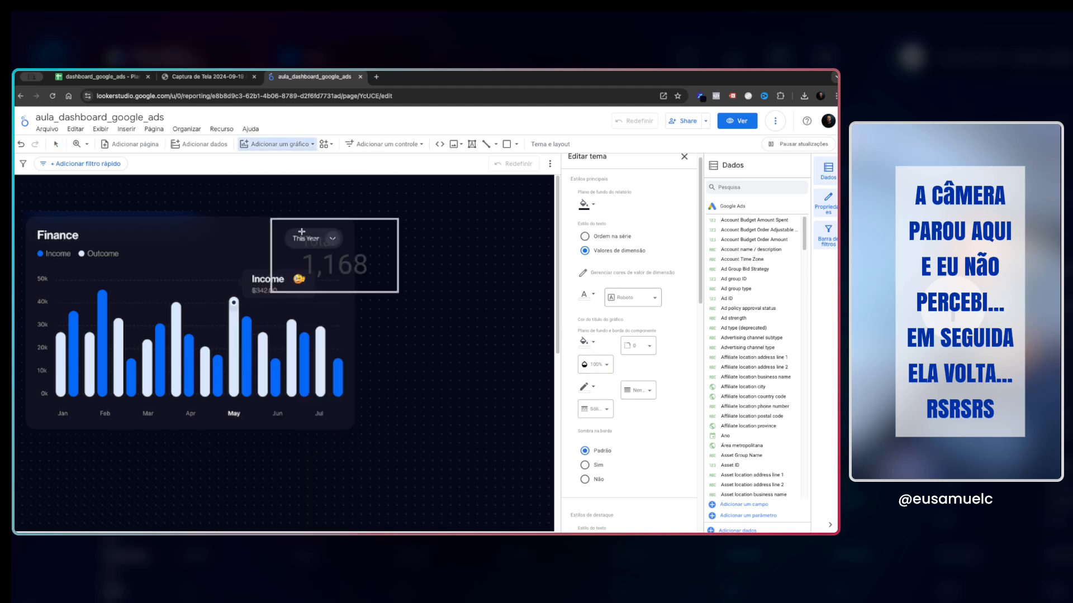
{"action": "left_click", "coordinate": [369, 220]}
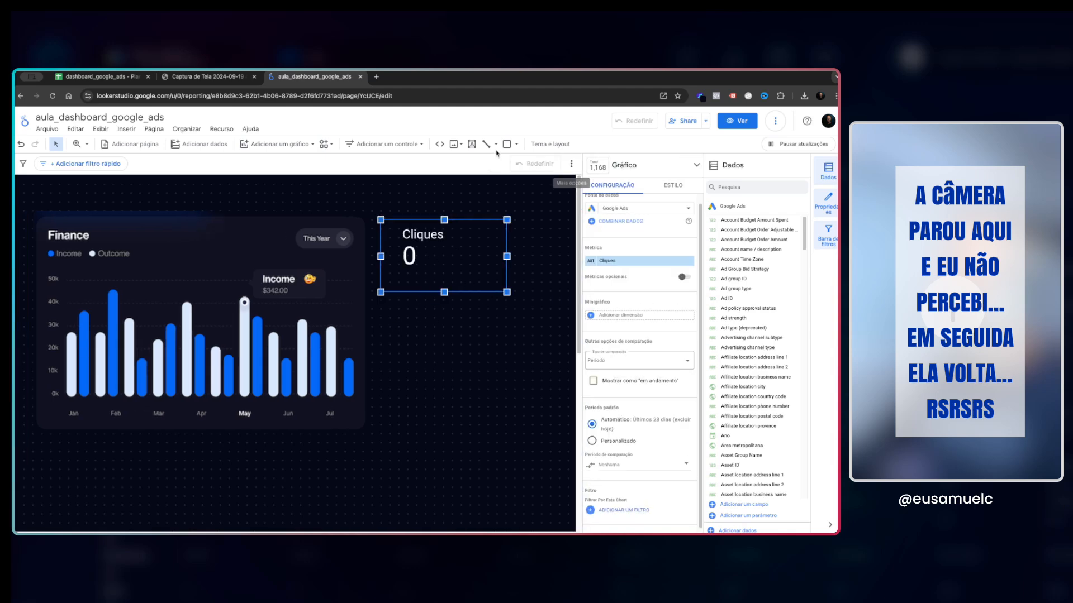
Try an orange component background in the custom theme and set it back to transparent.
{"action": "left_click", "coordinate": [550, 144]}
{"action": "left_click", "coordinate": [667, 214]}
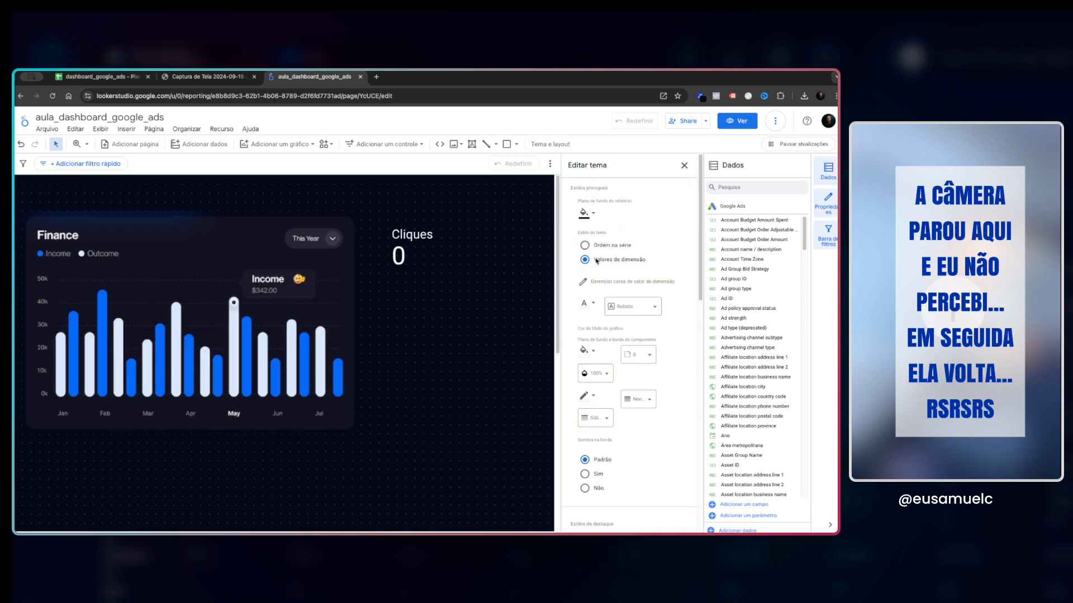
{"action": "scroll", "coordinate": [598, 357], "scroll_direction": "down", "scroll_amount": 1}
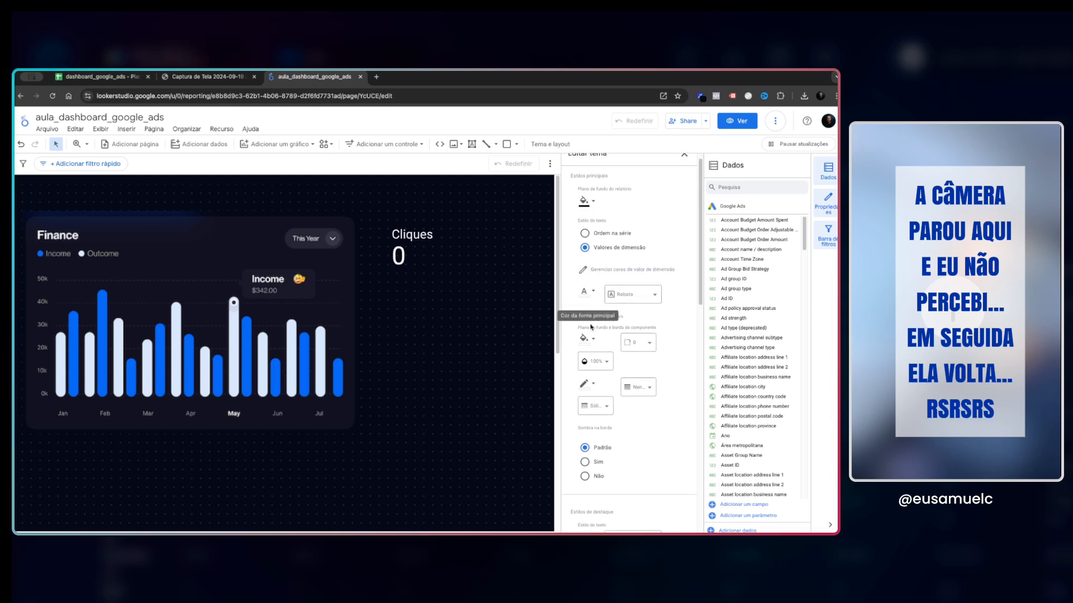
{"action": "left_click", "coordinate": [593, 325]}
{"action": "left_click", "coordinate": [629, 416]}
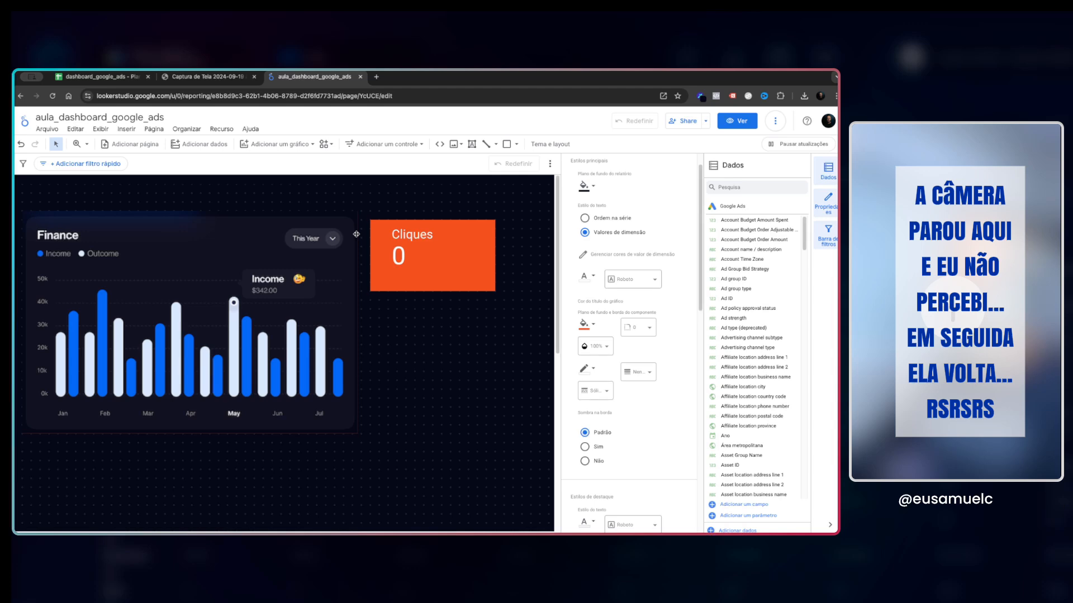
{"action": "left_click", "coordinate": [585, 323]}
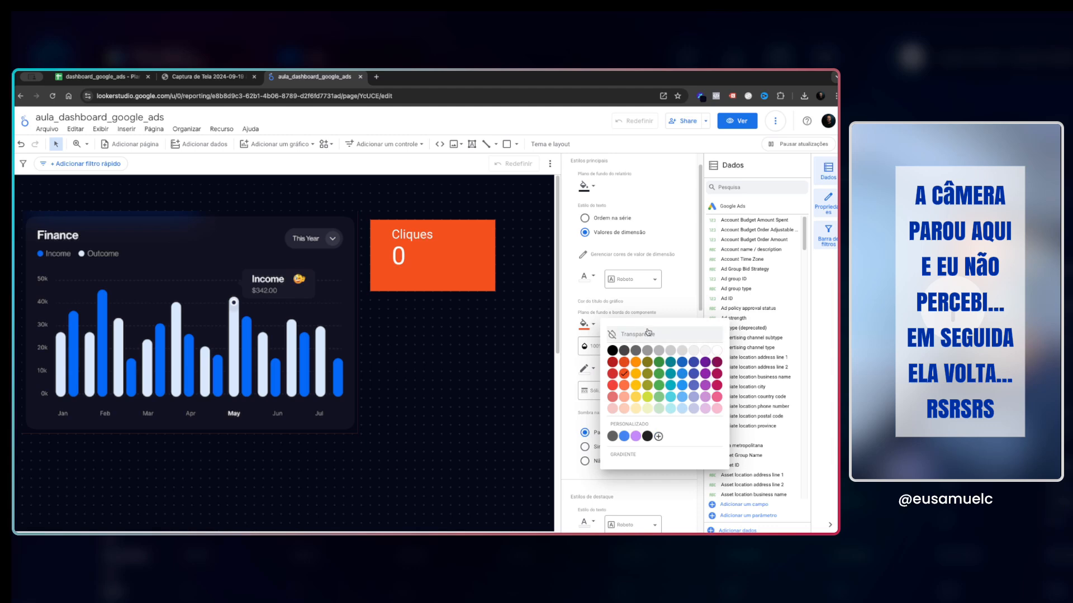
{"action": "left_click", "coordinate": [649, 333]}
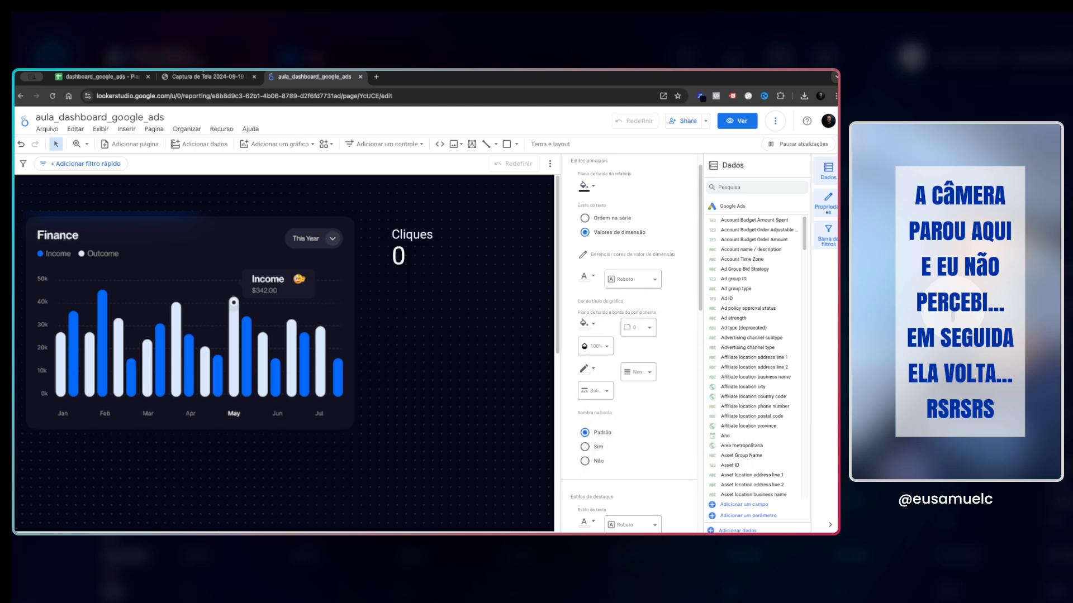
View the reference dashboard screenshot for its card styling and return to the Looker Studio report.
{"action": "left_click", "coordinate": [201, 81]}
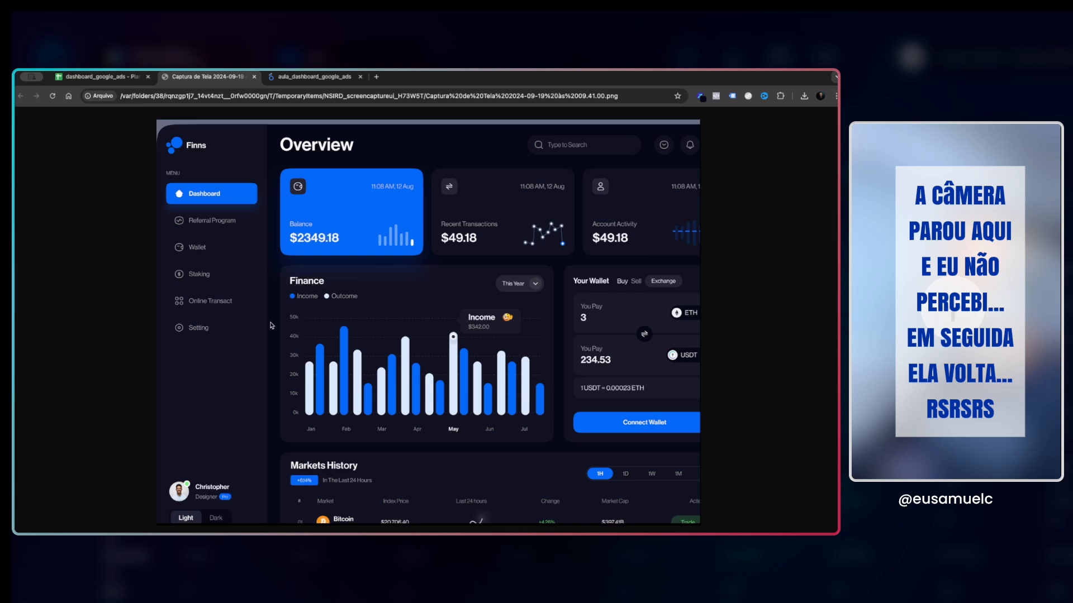
{"action": "left_click", "coordinate": [313, 76]}
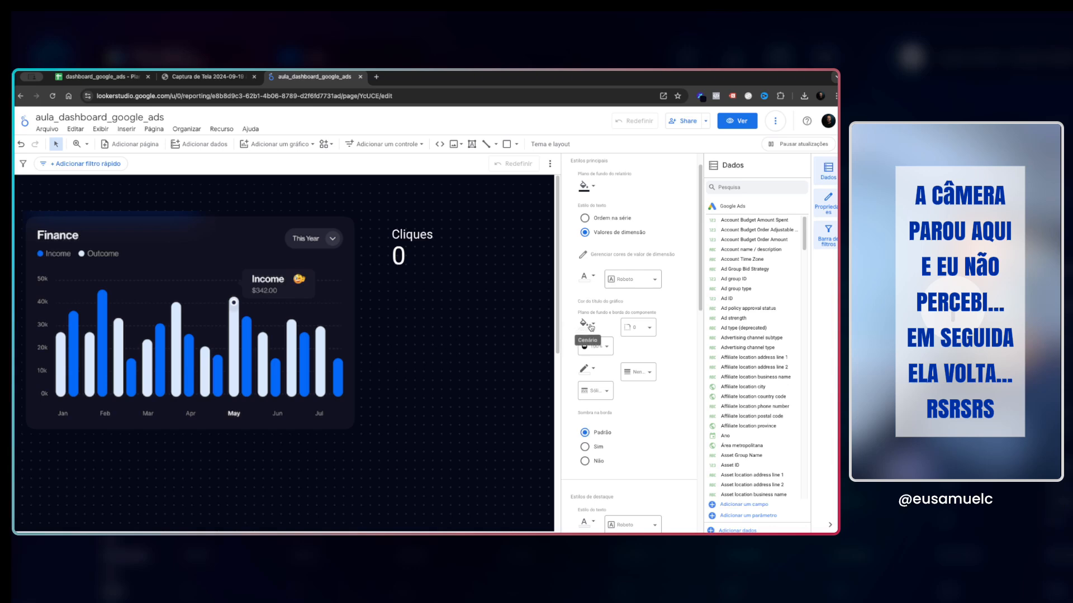
Try orange #f4511e as the theme's component background, check it as a custom colour, and return the background to transparent.
{"action": "left_click", "coordinate": [594, 354]}
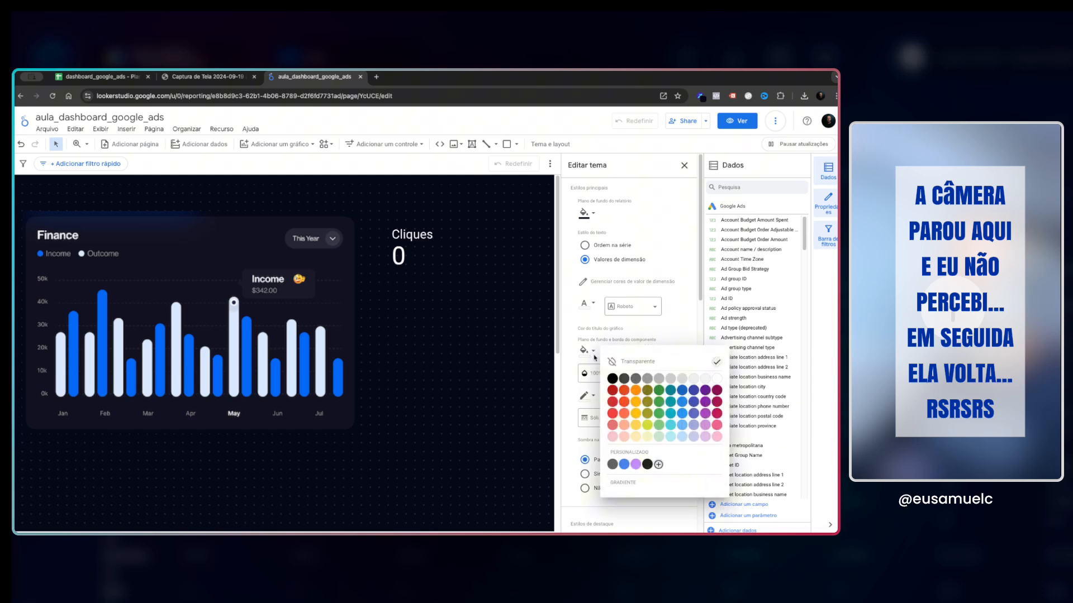
{"action": "left_click", "coordinate": [592, 354]}
{"action": "left_click", "coordinate": [592, 352]}
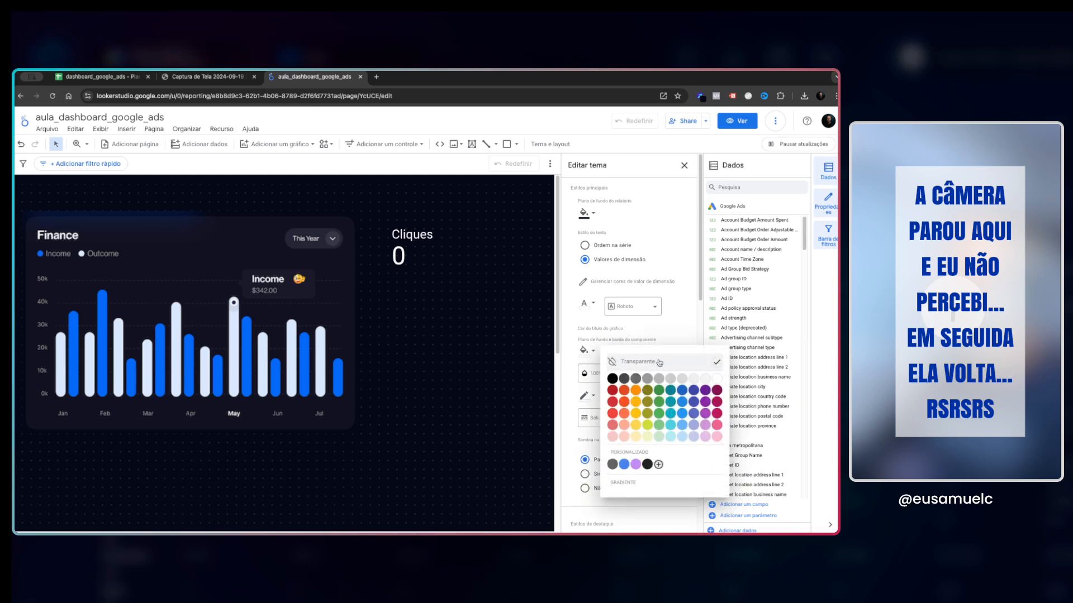
{"action": "left_click", "coordinate": [624, 403]}
{"action": "left_click", "coordinate": [593, 353]}
{"action": "left_click", "coordinate": [658, 464]}
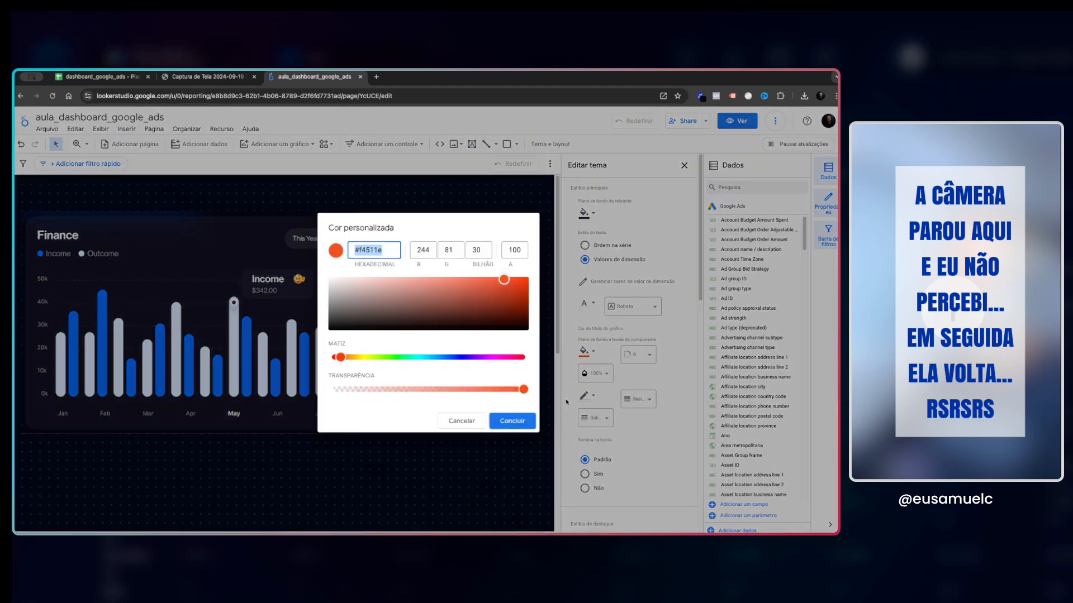
{"action": "left_click", "coordinate": [528, 423]}
{"action": "left_click", "coordinate": [587, 352]}
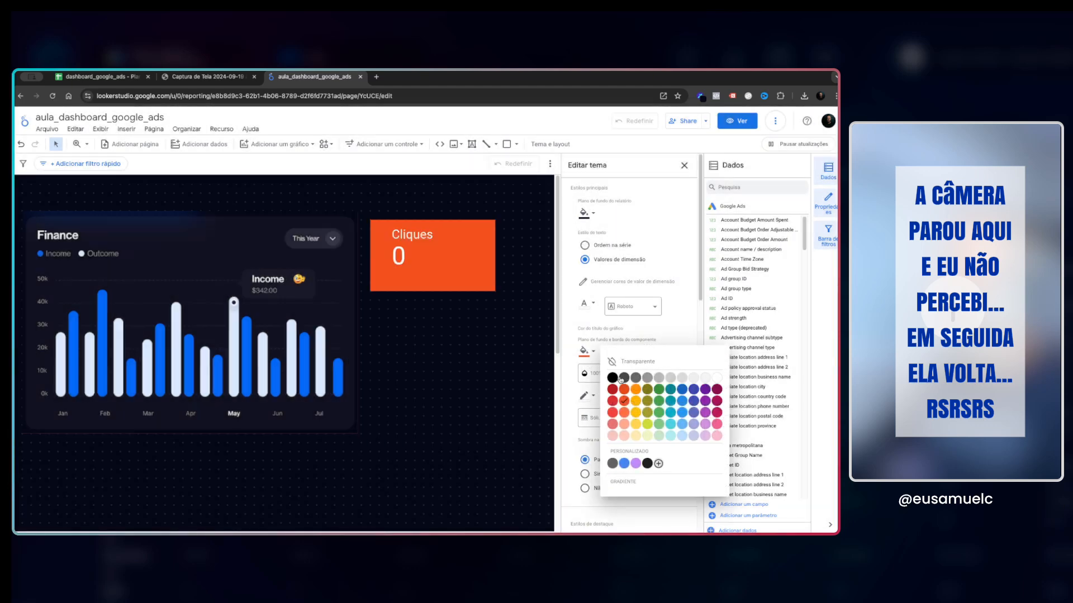
{"action": "left_click", "coordinate": [631, 363]}
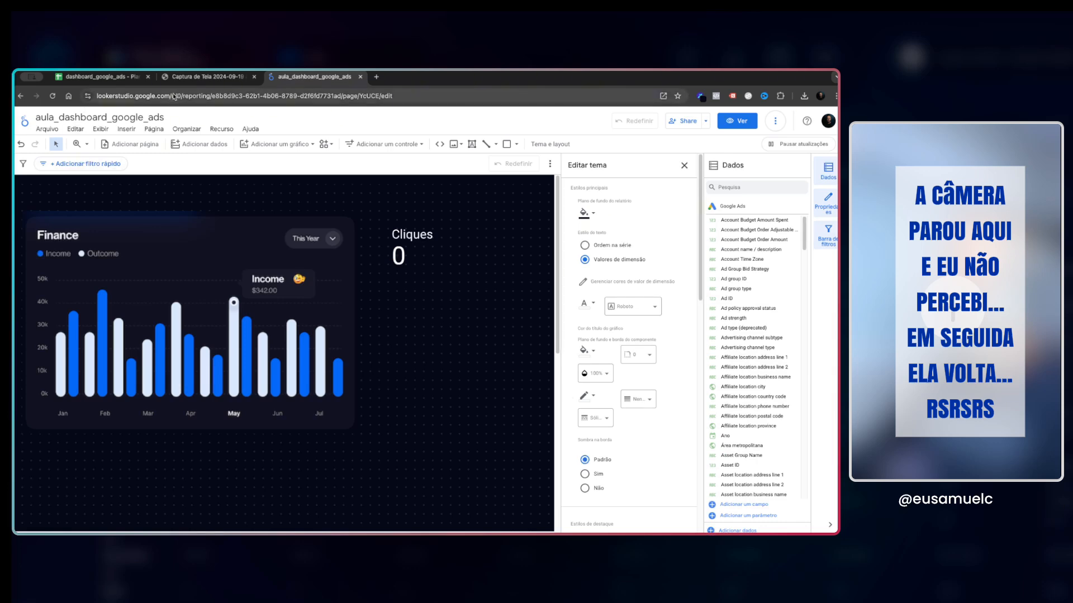
Check the card corners in the reference dashboard, set the theme's component border radius to 10, and move the Cliques scorecard lower.
{"action": "left_click", "coordinate": [188, 77]}
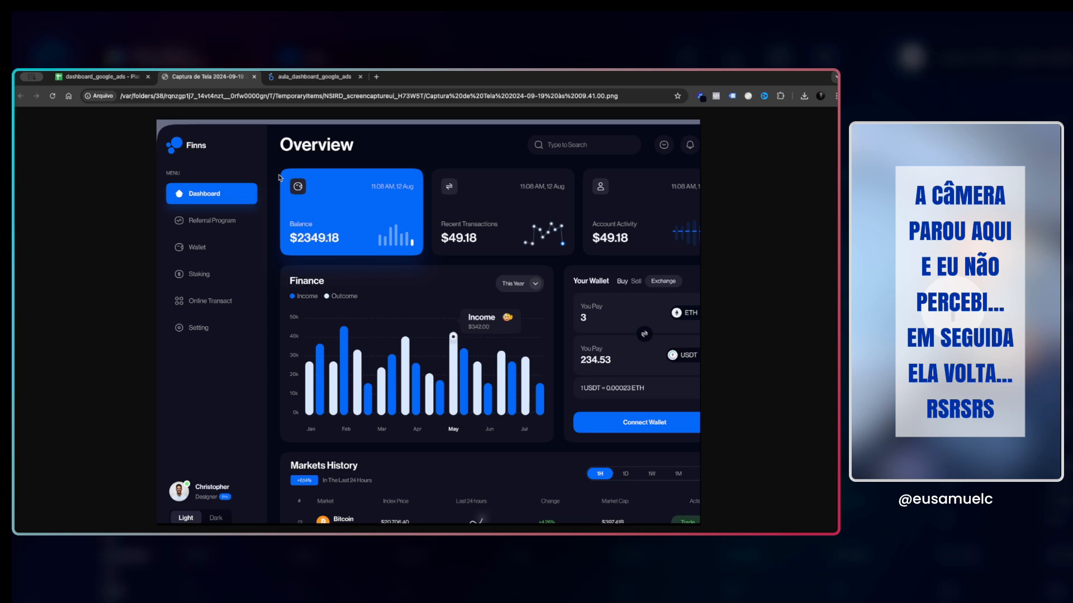
{"action": "left_click", "coordinate": [313, 76]}
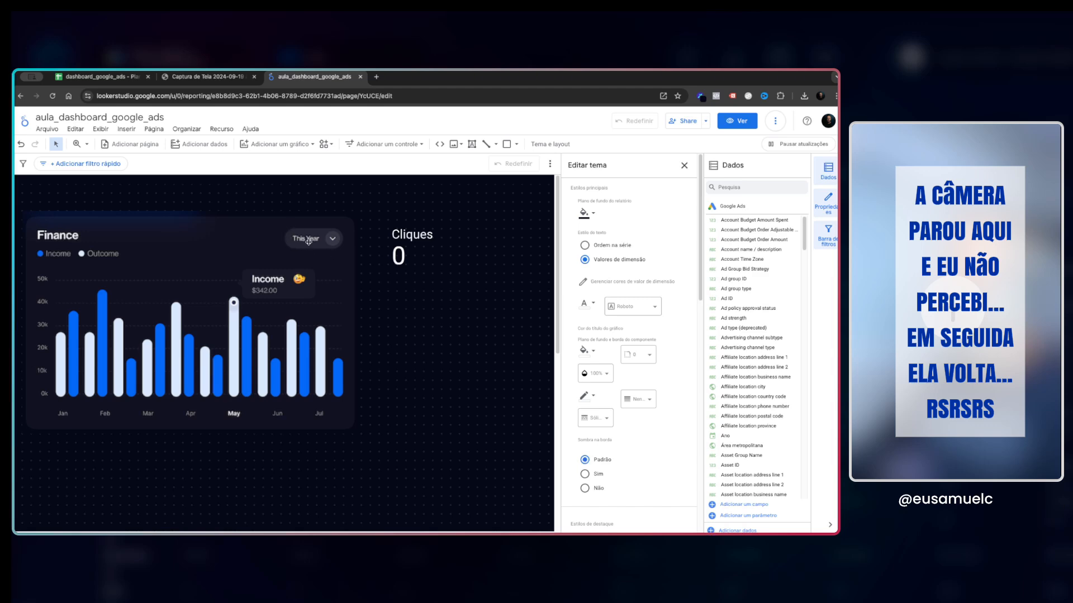
{"action": "left_click", "coordinate": [649, 355]}
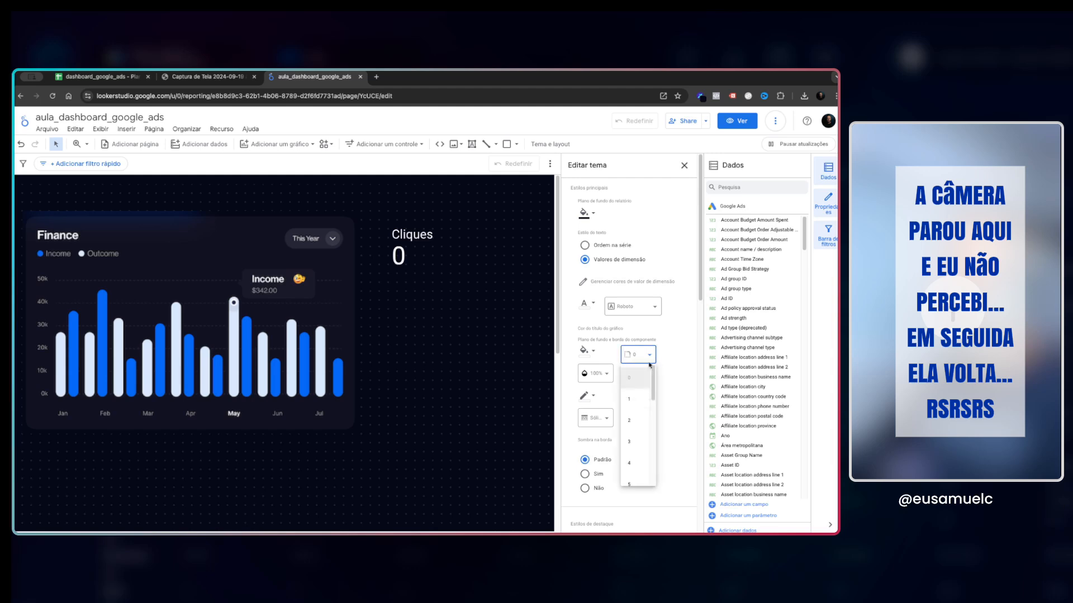
{"action": "scroll", "coordinate": [641, 434], "scroll_direction": "down", "scroll_amount": 2}
{"action": "left_click", "coordinate": [634, 412]}
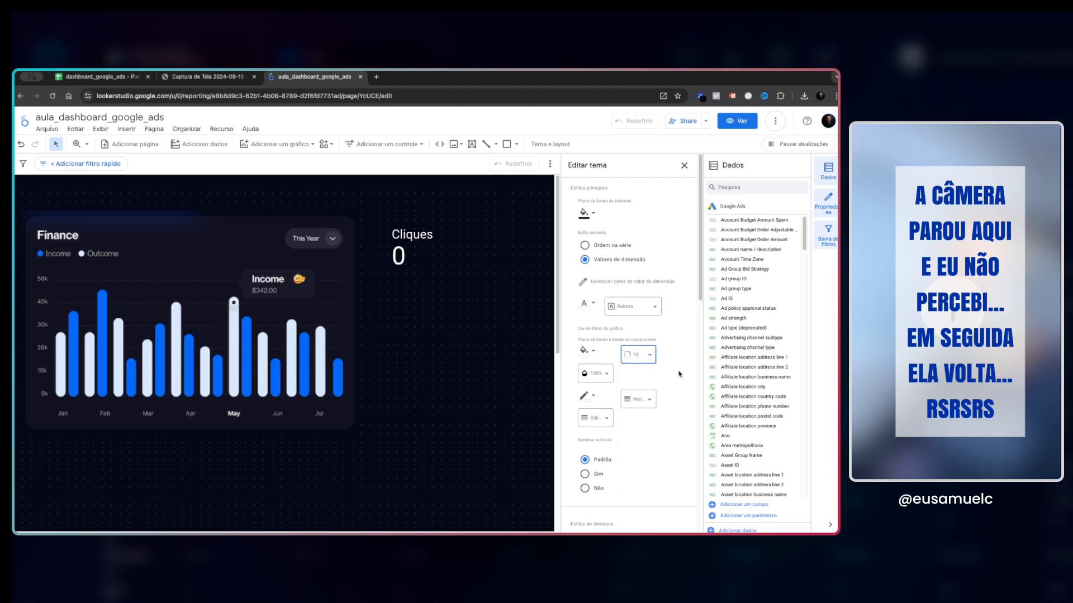
{"action": "left_click_drag", "start_coordinate": [441, 256], "coordinate": [435, 313]}
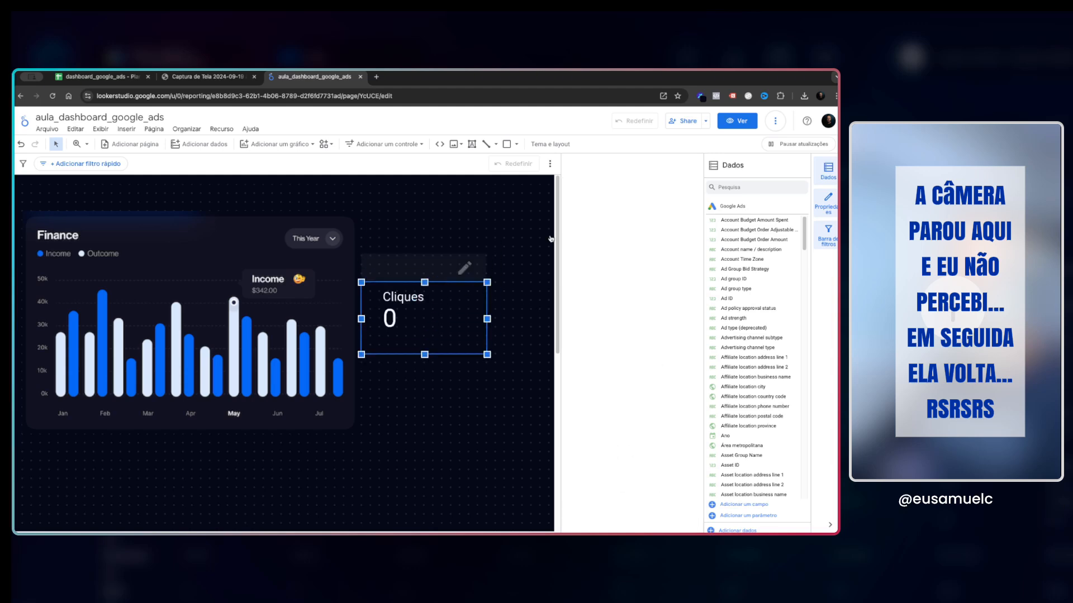
{"action": "left_click", "coordinate": [550, 145]}
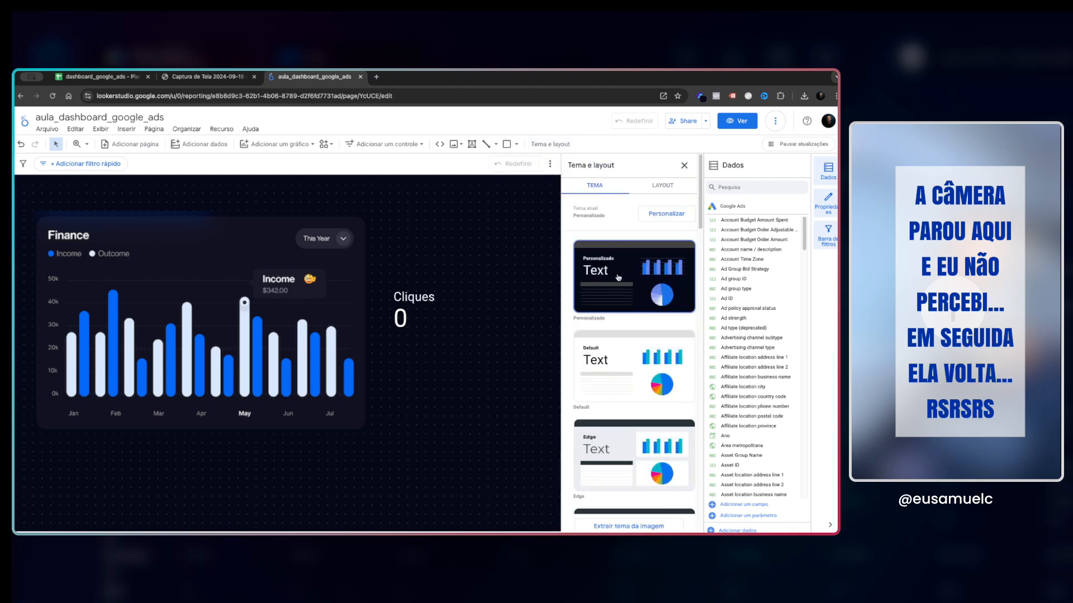
Give the Cliques scorecard its own orange background to preview the rounded corners.
{"action": "left_click", "coordinate": [472, 288]}
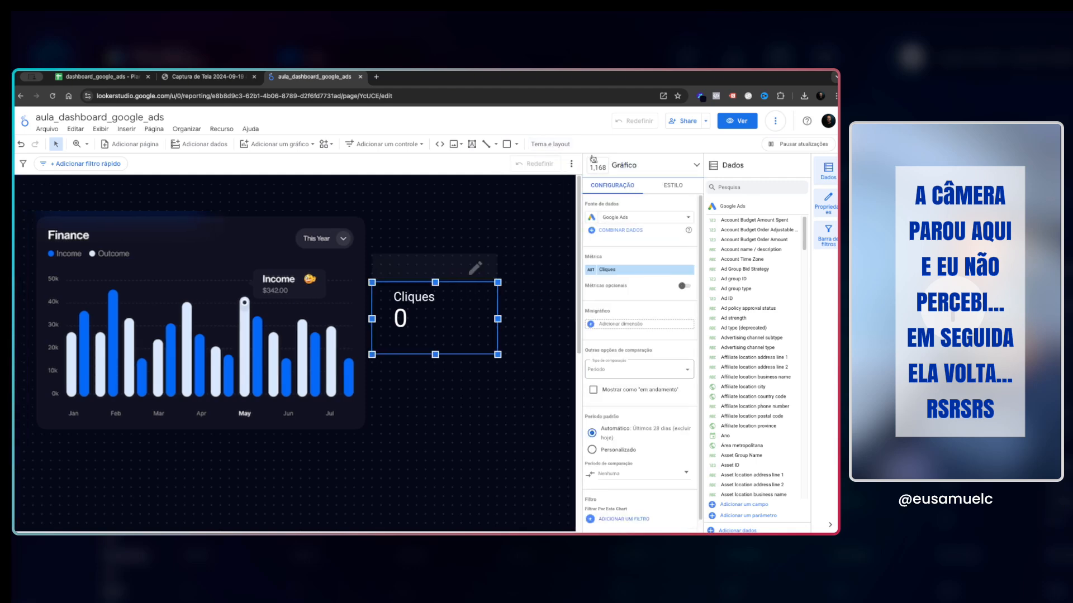
{"action": "left_click", "coordinate": [669, 189]}
{"action": "scroll", "coordinate": [622, 323], "scroll_direction": "down", "scroll_amount": 5}
{"action": "left_click", "coordinate": [592, 265]}
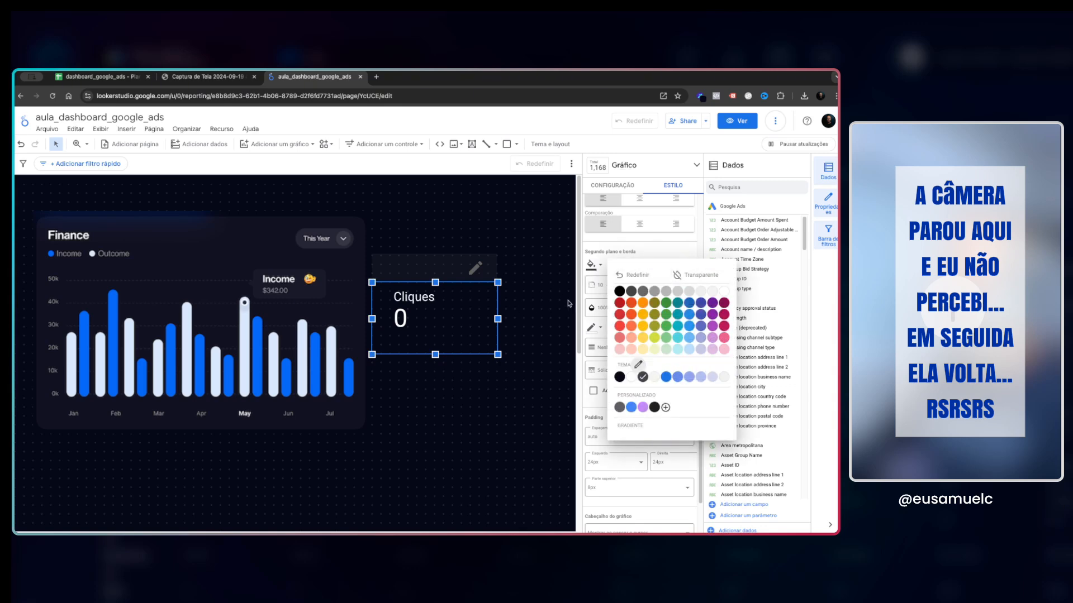
{"action": "left_click", "coordinate": [699, 275]}
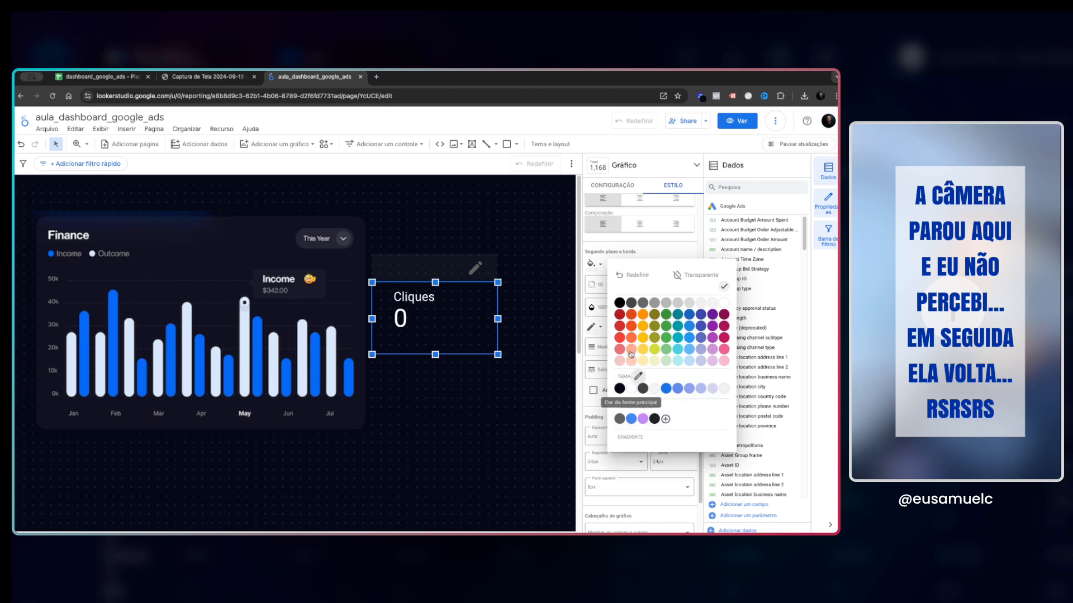
{"action": "left_click", "coordinate": [629, 326]}
{"action": "left_click", "coordinate": [561, 378]}
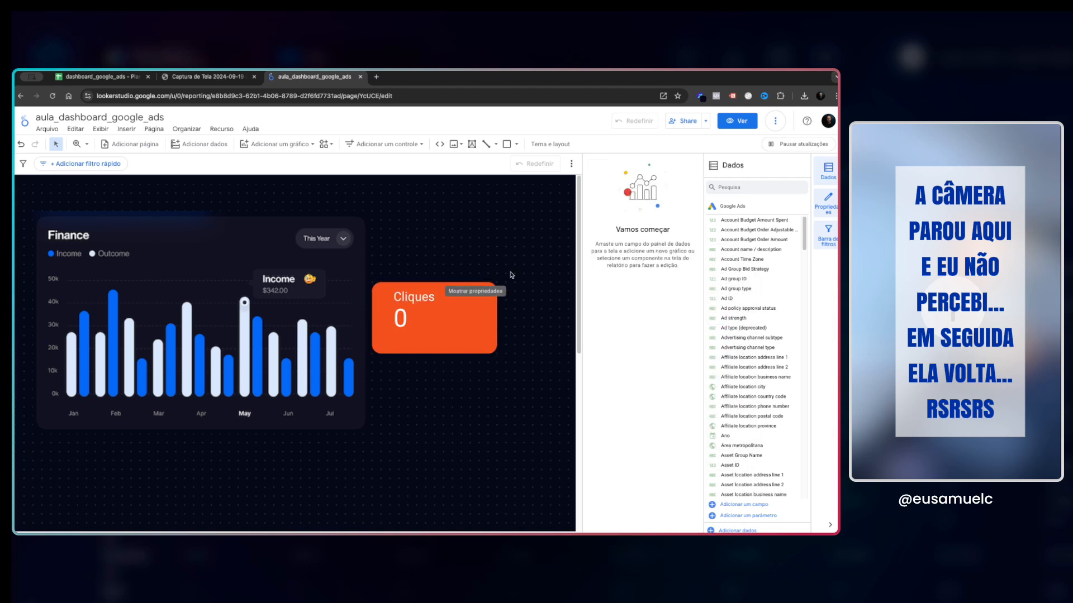
Reset the Cliques scorecard's individual style to the report theme.
{"action": "left_click", "coordinate": [547, 143]}
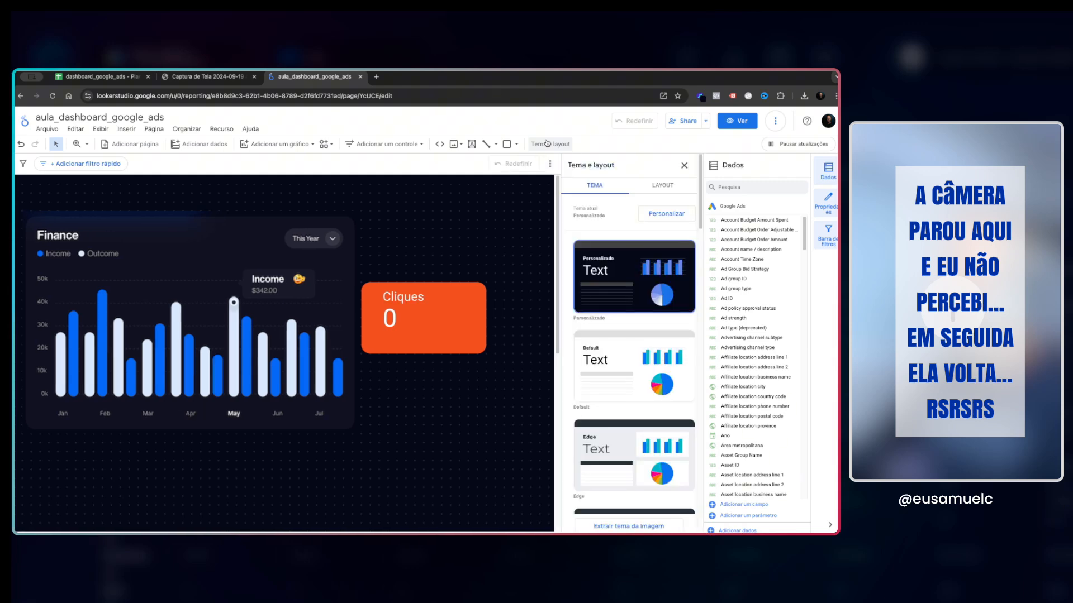
{"action": "left_click", "coordinate": [450, 302]}
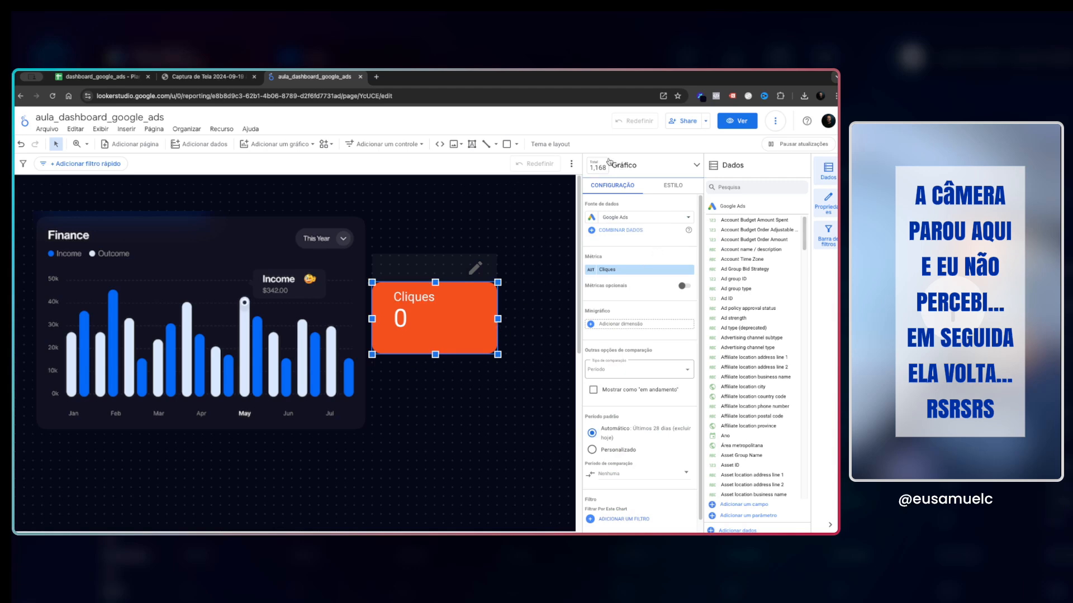
{"action": "left_click", "coordinate": [673, 187]}
{"action": "scroll", "coordinate": [637, 290], "scroll_direction": "down", "scroll_amount": 10}
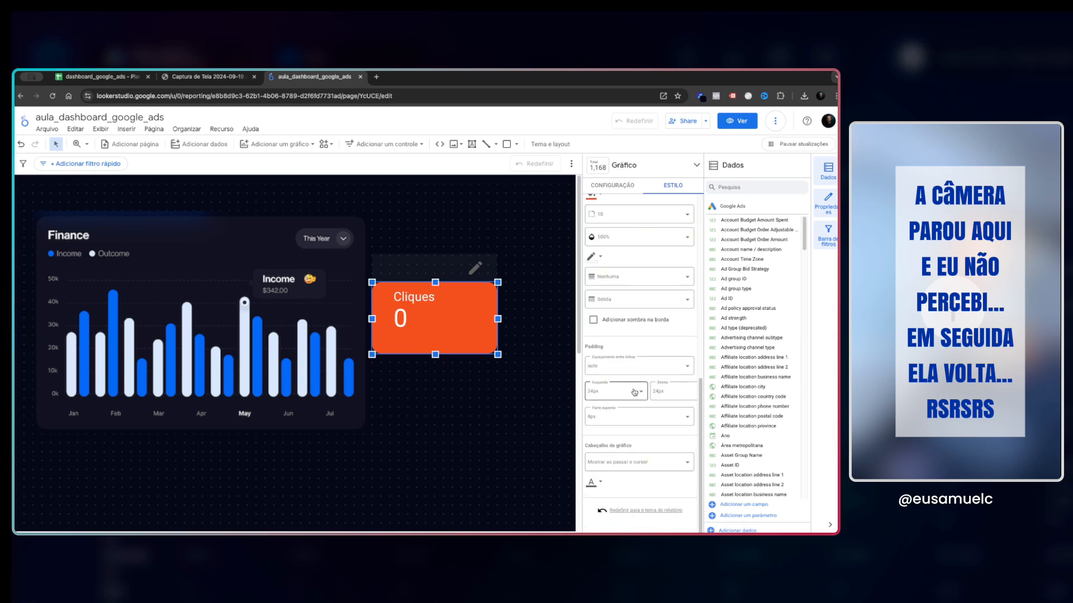
{"action": "left_click", "coordinate": [646, 512]}
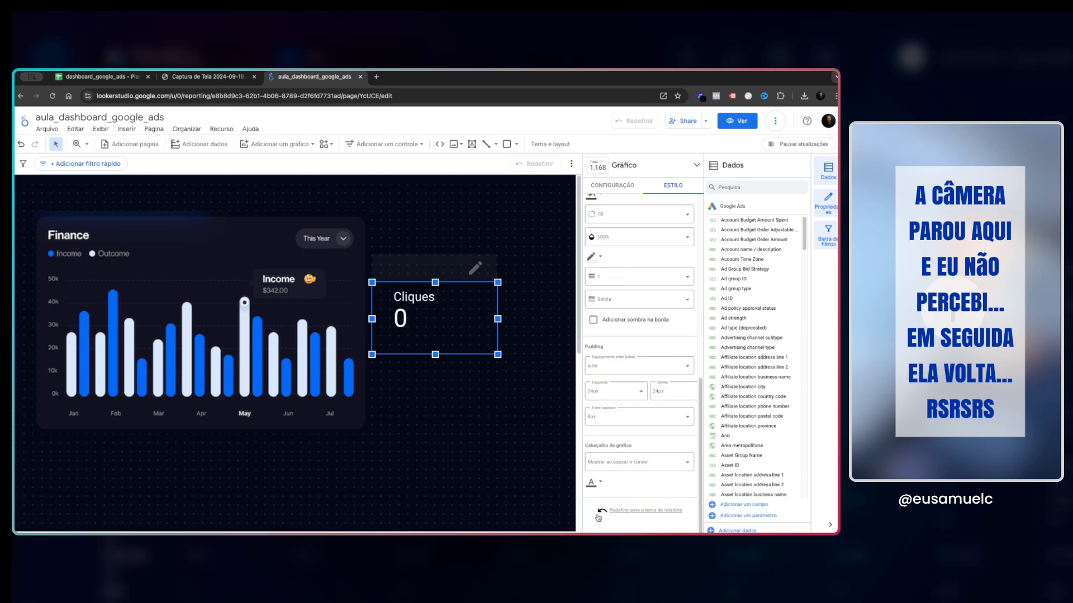
{"action": "left_click", "coordinate": [490, 444]}
{"action": "left_click", "coordinate": [482, 351]}
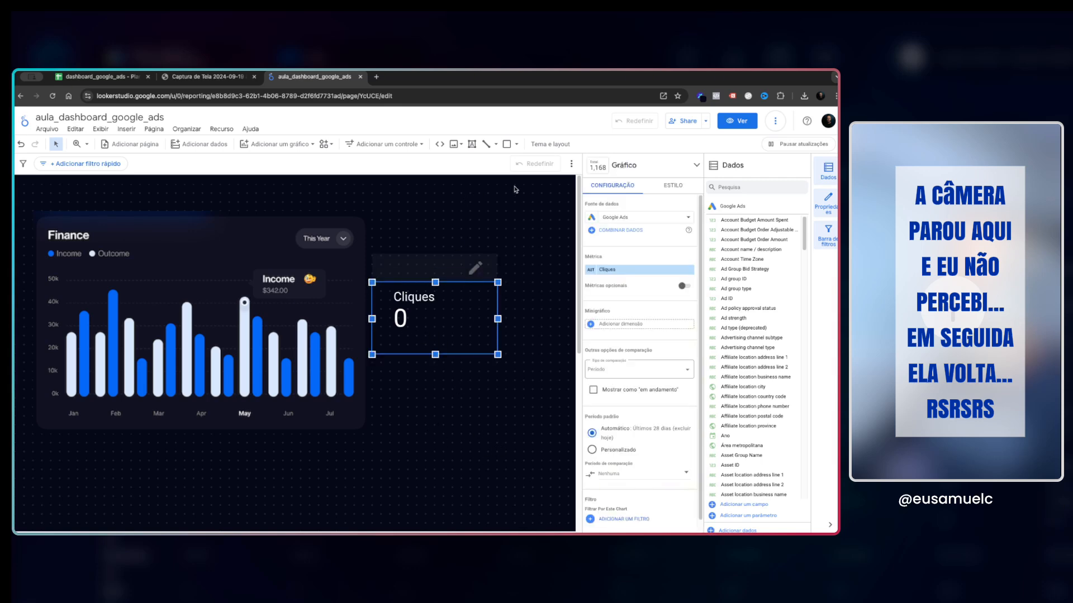
Reopen the custom theme for editing at the component background and border settings.
{"action": "left_click", "coordinate": [552, 145]}
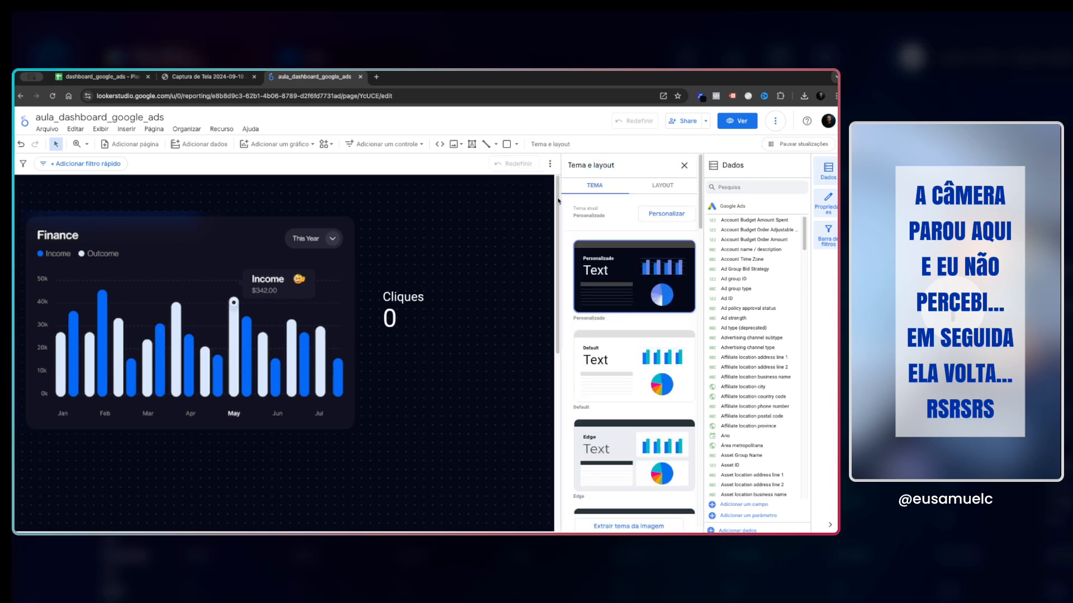
{"action": "left_click", "coordinate": [666, 213]}
{"action": "scroll", "coordinate": [641, 359], "scroll_direction": "down", "scroll_amount": 5}
{"action": "scroll", "coordinate": [671, 383], "scroll_direction": "up", "scroll_amount": 3}
Examine the card edges, corners and borders in the reference dashboard screenshot up close and return to the report.
{"action": "left_click", "coordinate": [202, 76]}
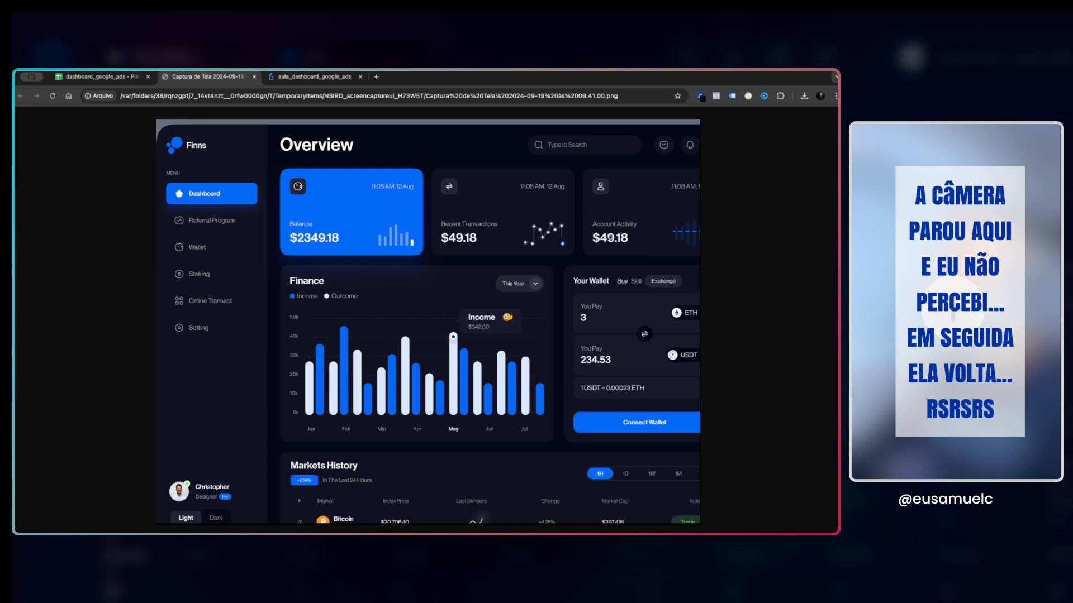
{"action": "left_click", "coordinate": [534, 335]}
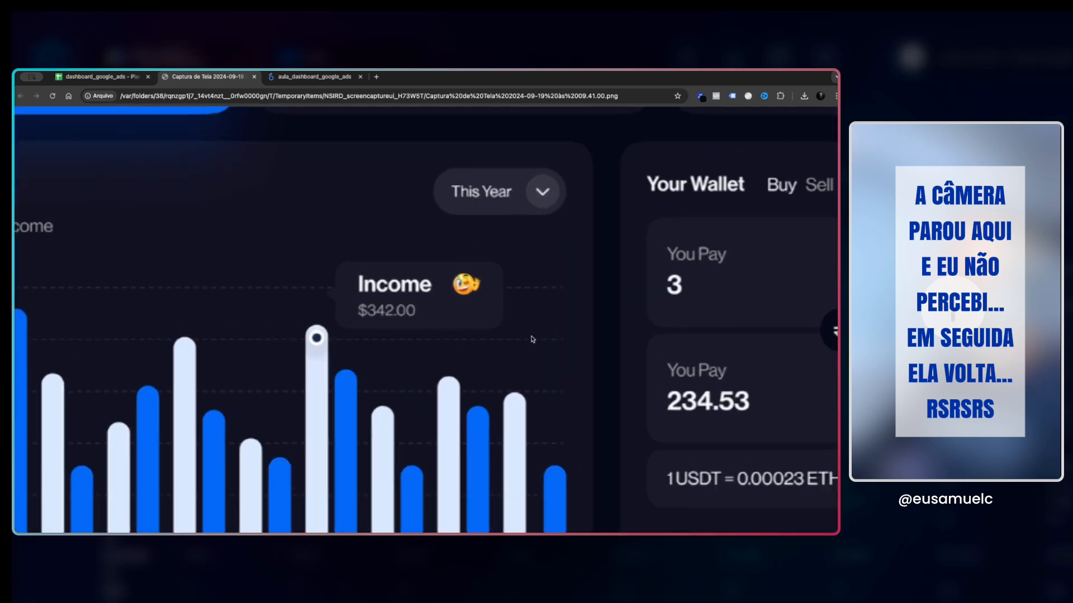
{"action": "scroll", "coordinate": [558, 330], "scroll_direction": "right", "scroll_amount": 3}
{"action": "scroll", "coordinate": [581, 322], "scroll_direction": "up", "scroll_amount": 3}
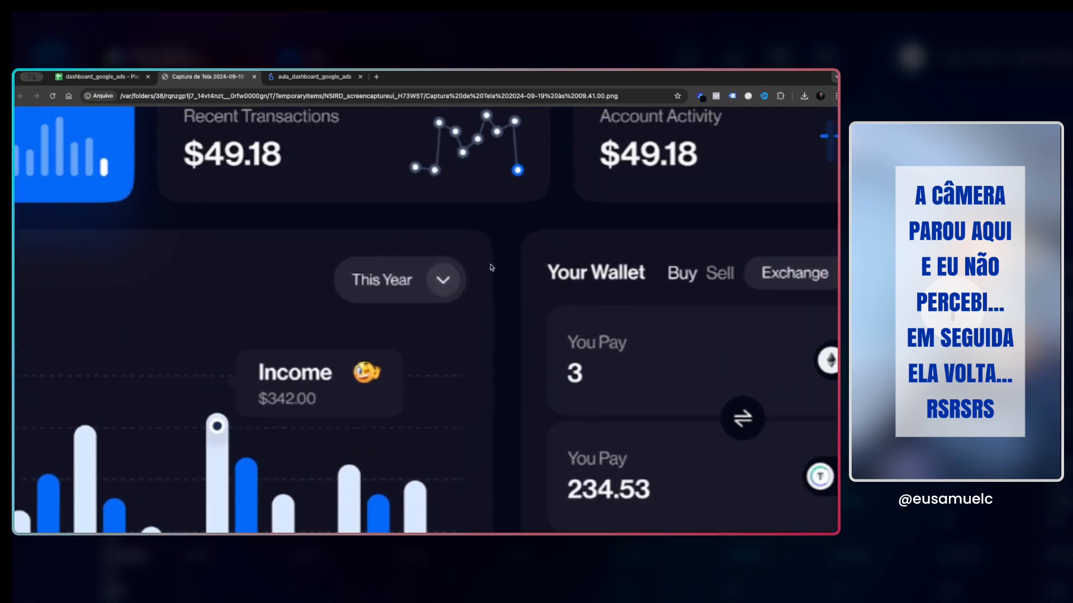
{"action": "left_click", "coordinate": [498, 332]}
{"action": "scroll", "coordinate": [497, 331], "scroll_direction": "down", "scroll_amount": 3}
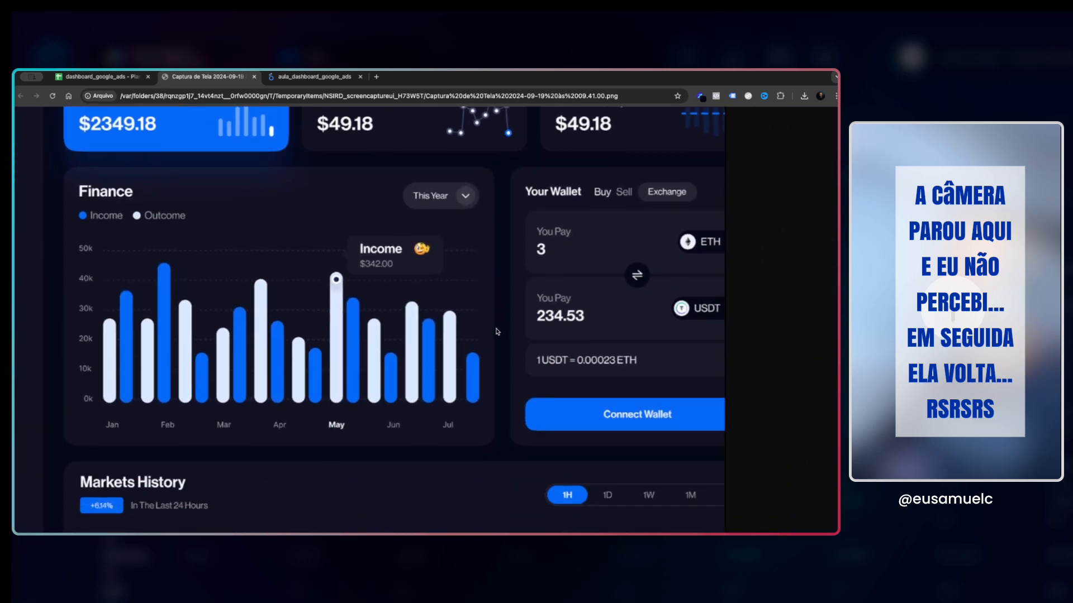
{"action": "scroll", "coordinate": [497, 332], "scroll_direction": "down", "scroll_amount": 1}
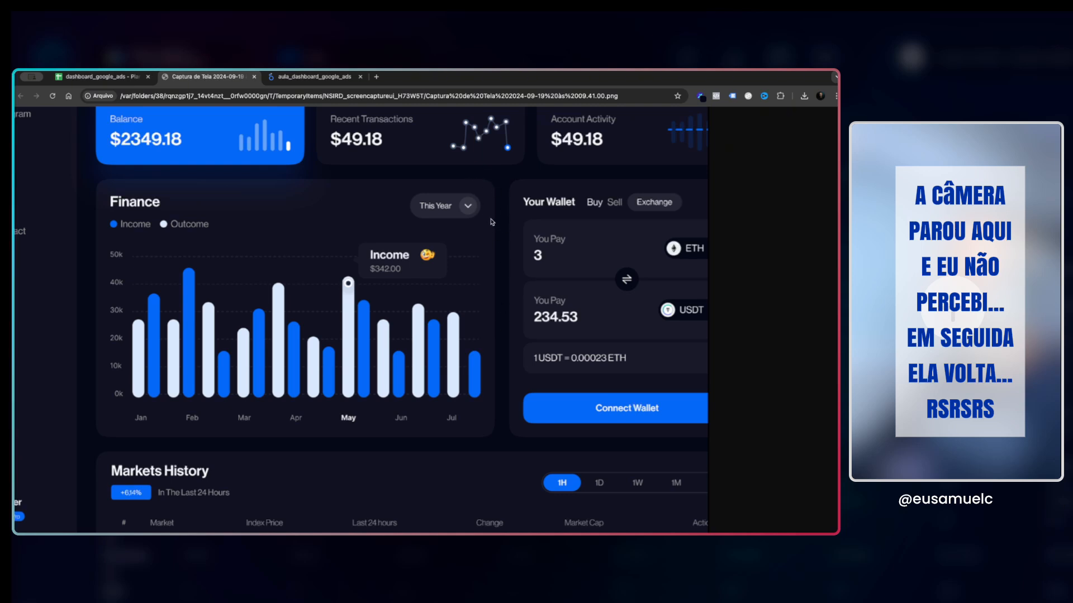
{"action": "scroll", "coordinate": [492, 222], "scroll_direction": "up", "scroll_amount": 4}
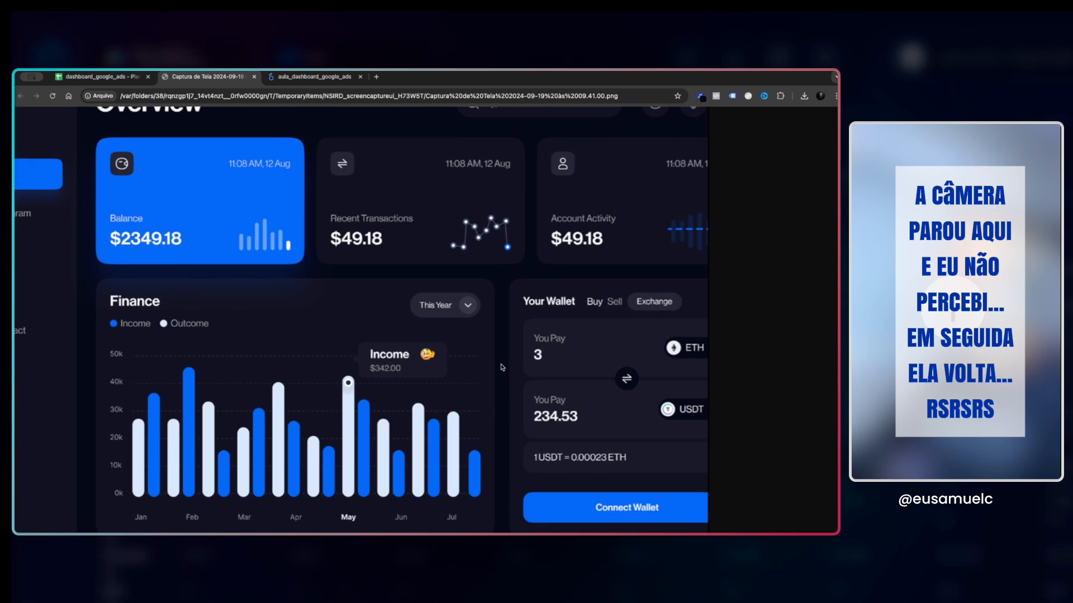
{"action": "scroll", "coordinate": [502, 368], "scroll_direction": "down", "scroll_amount": 5}
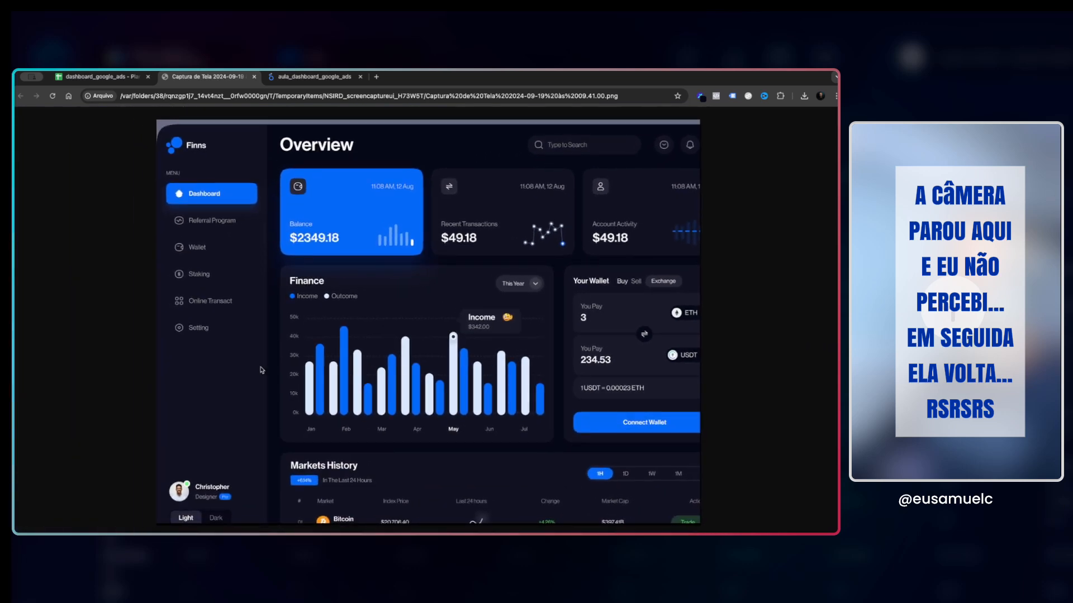
{"action": "left_click", "coordinate": [311, 76]}
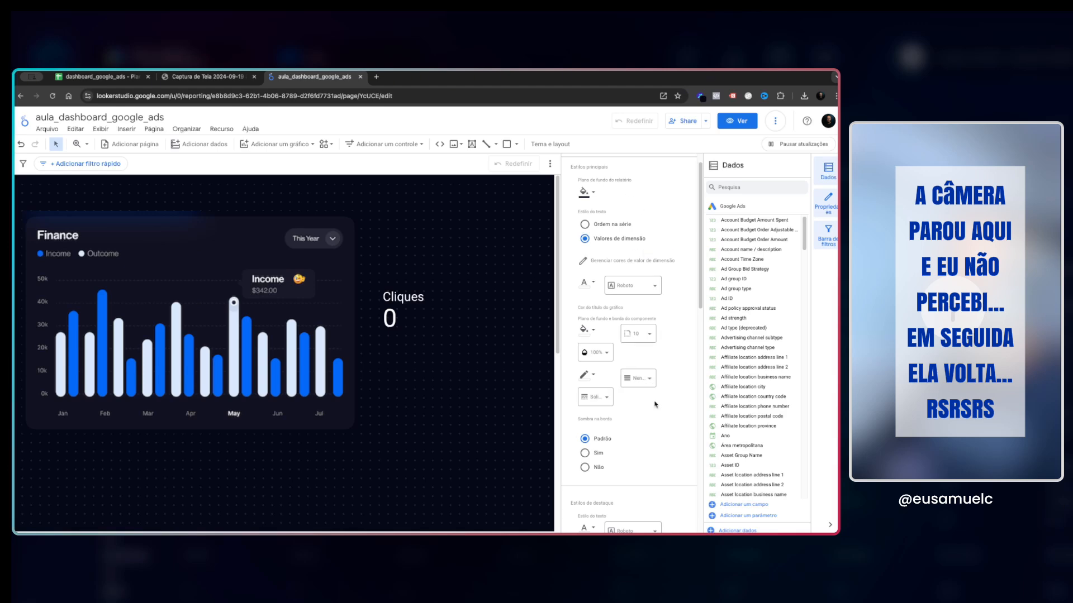
Look through the theme's component border colour, weight, line style and shadow options without changing them.
{"action": "scroll", "coordinate": [615, 363], "scroll_direction": "down", "scroll_amount": 1}
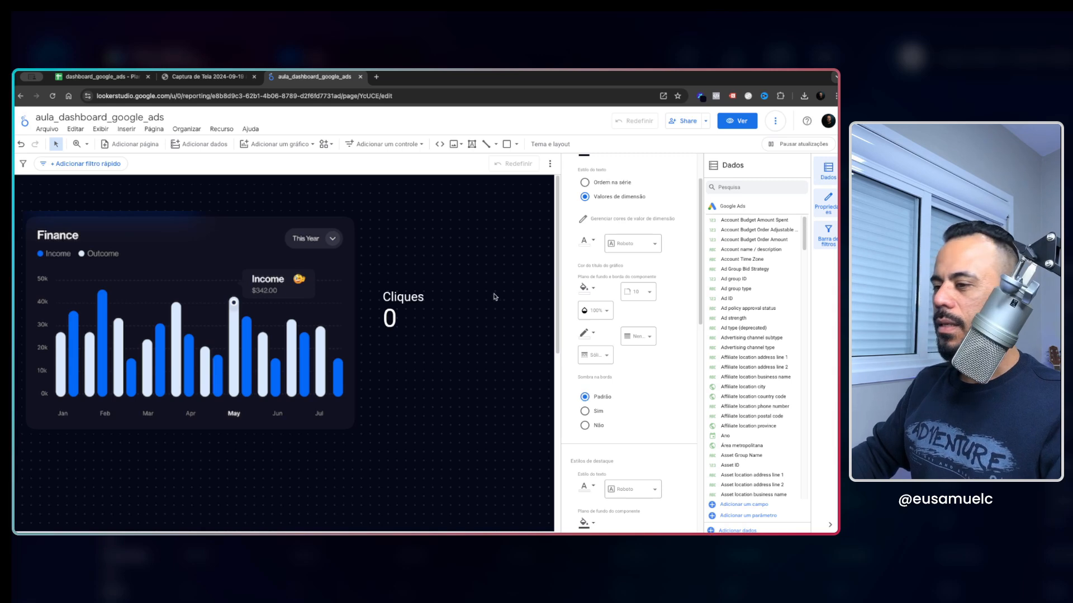
{"action": "scroll", "coordinate": [659, 356], "scroll_direction": "up", "scroll_amount": 1}
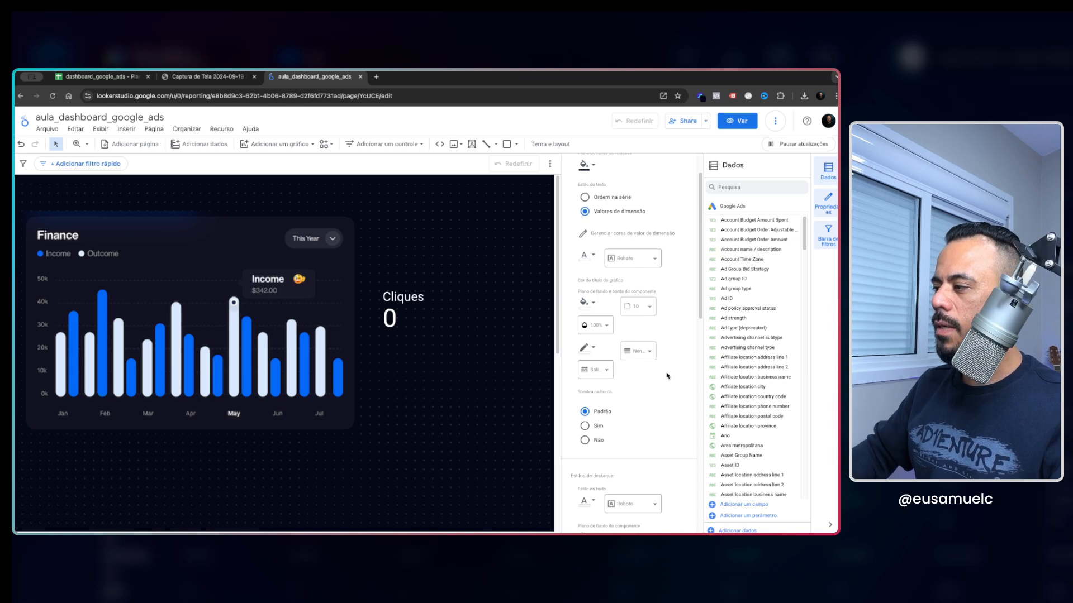
{"action": "left_click", "coordinate": [592, 351]}
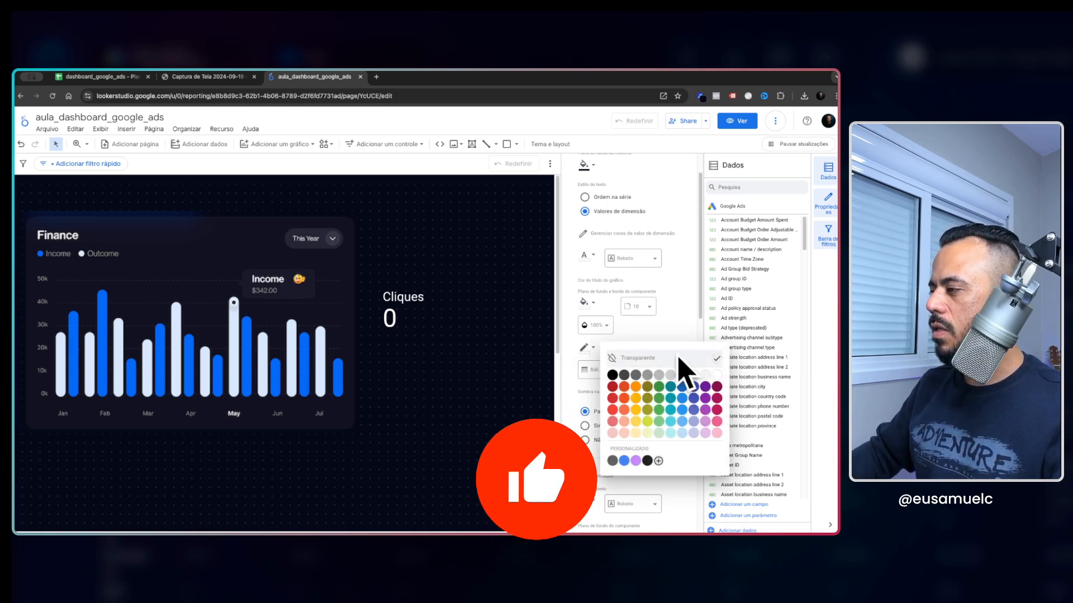
{"action": "left_click", "coordinate": [653, 338]}
{"action": "left_click", "coordinate": [650, 352]}
{"action": "scroll", "coordinate": [639, 423], "scroll_direction": "down", "scroll_amount": 1}
{"action": "left_click", "coordinate": [595, 369]}
{"action": "left_click", "coordinate": [596, 370]}
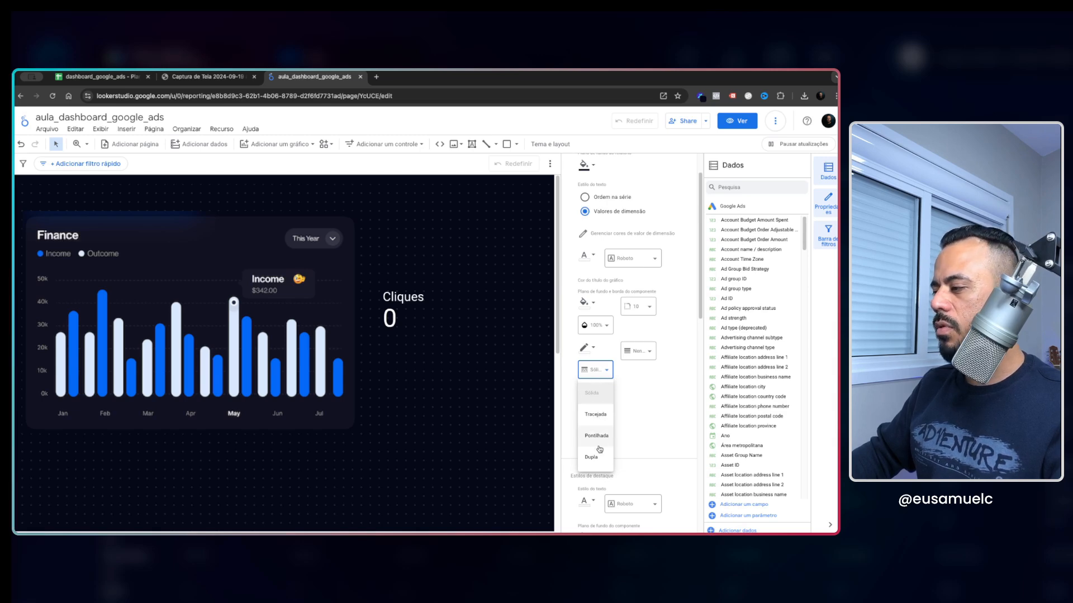
{"action": "left_click", "coordinate": [666, 398]}
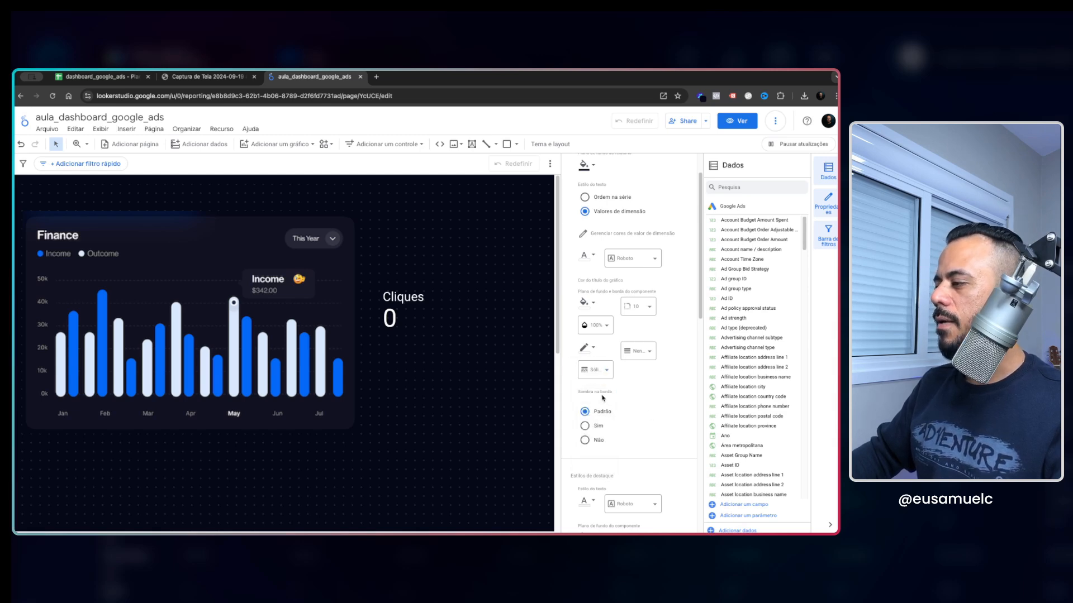
{"action": "scroll", "coordinate": [634, 428], "scroll_direction": "down", "scroll_amount": 2}
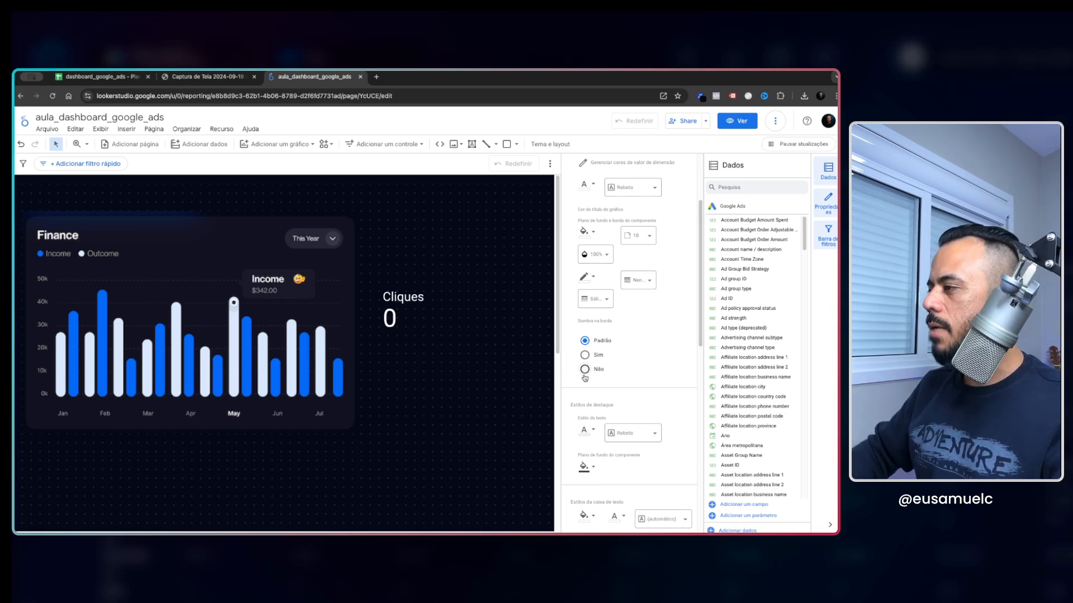
{"action": "scroll", "coordinate": [667, 317], "scroll_direction": "down", "scroll_amount": 3}
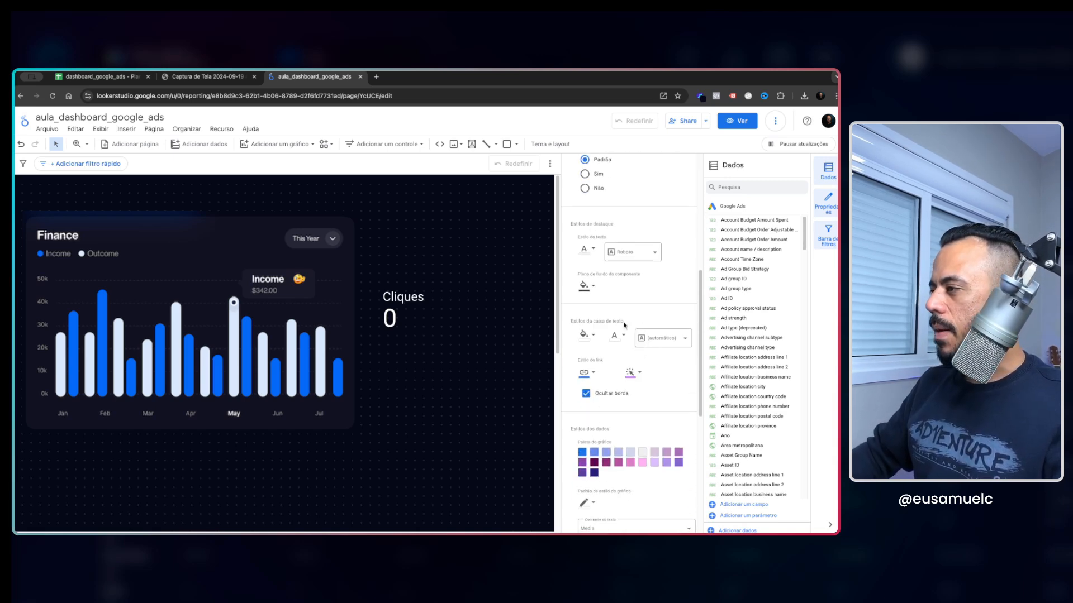
{"action": "left_click", "coordinate": [593, 253]}
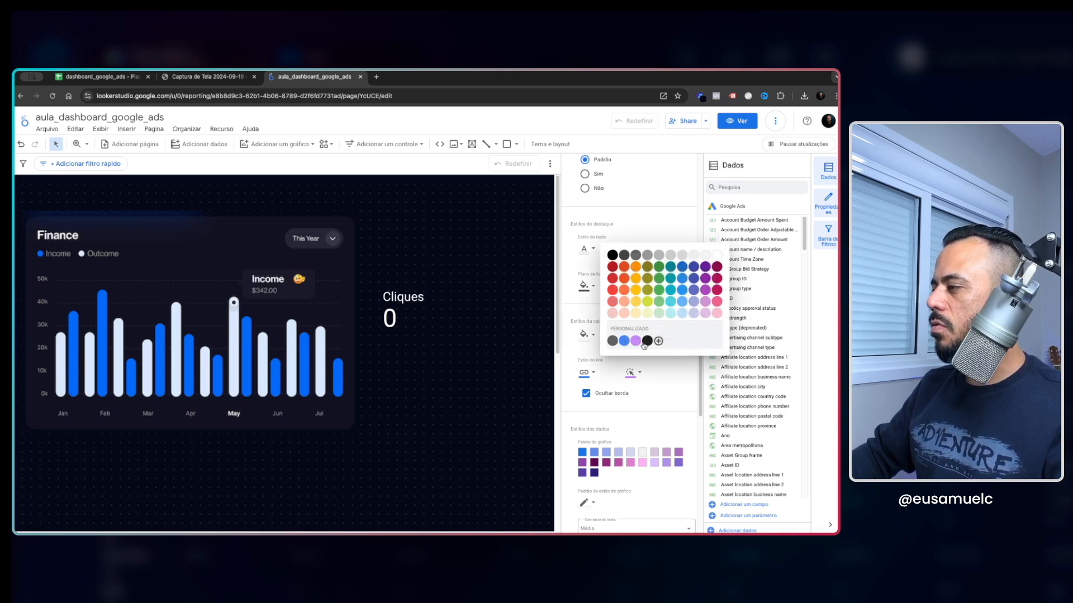
{"action": "left_click", "coordinate": [659, 342]}
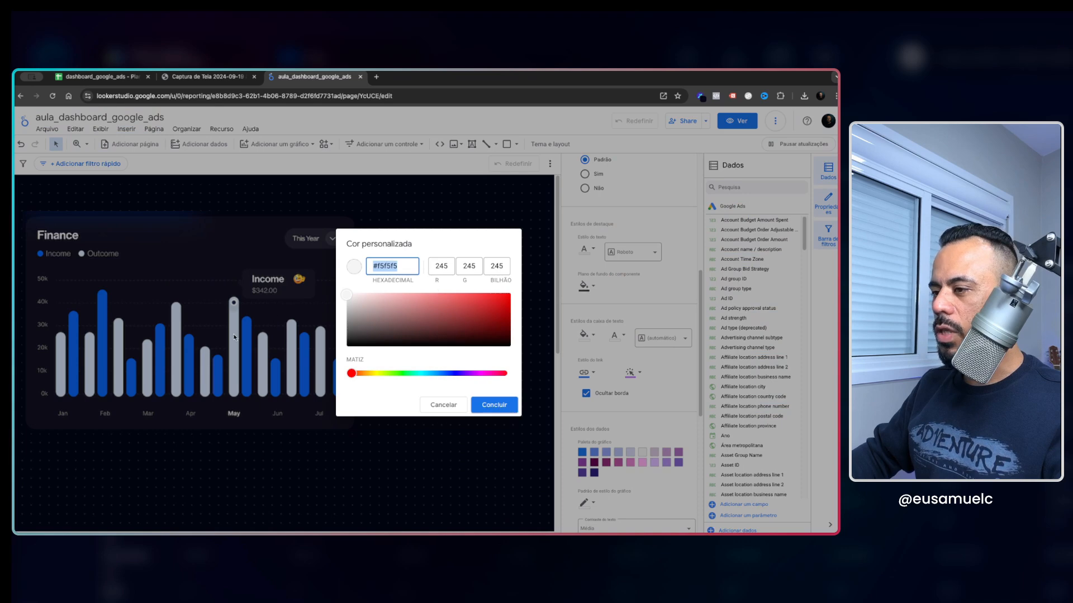
{"action": "left_click", "coordinate": [441, 405]}
Sample the blue of the reference chart's bars and set the theme's highlight text colour to #0068f7.
{"action": "left_click", "coordinate": [700, 97]}
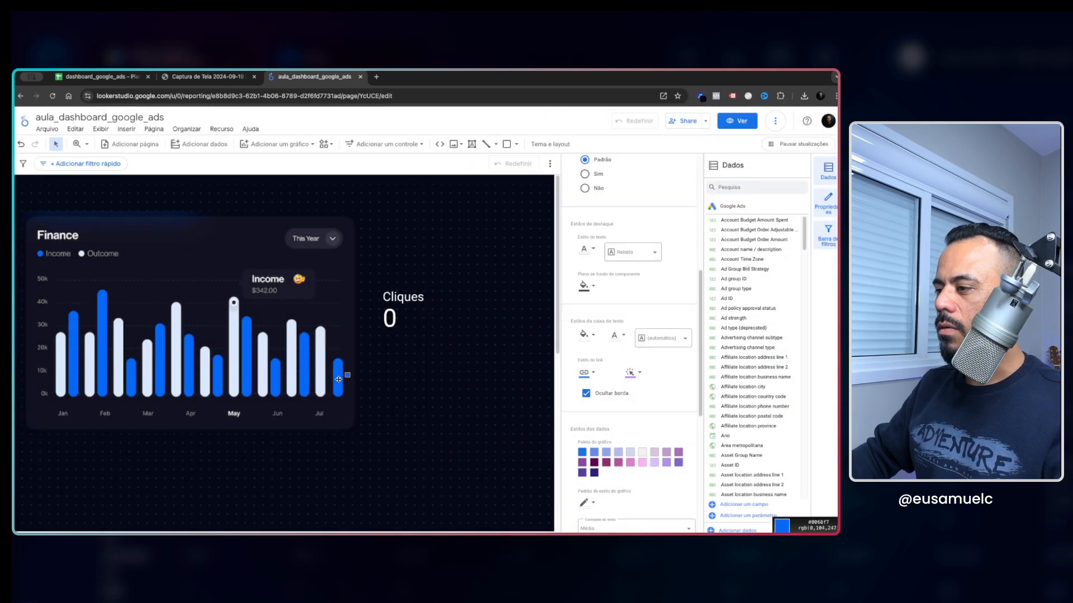
{"action": "left_click", "coordinate": [338, 379]}
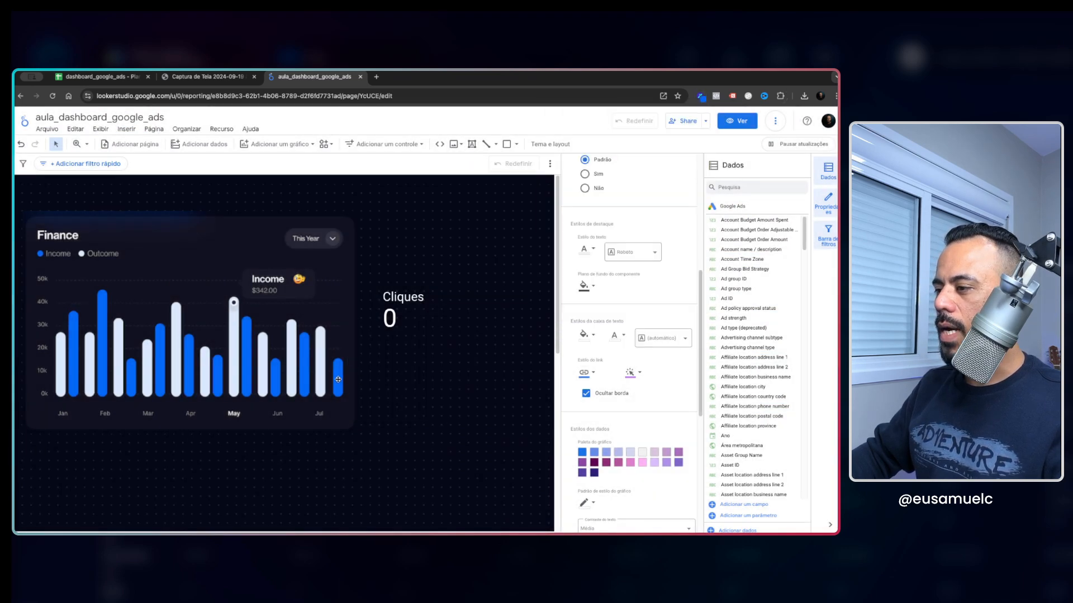
{"action": "left_click", "coordinate": [594, 250]}
{"action": "left_click", "coordinate": [657, 346]}
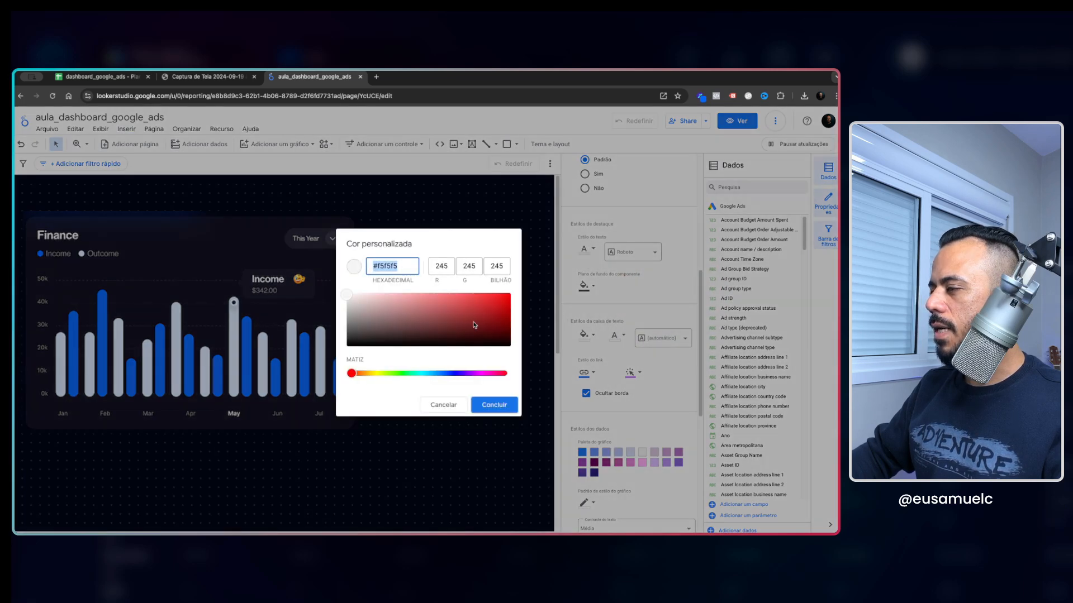
{"action": "type", "text": "#0068f7"}
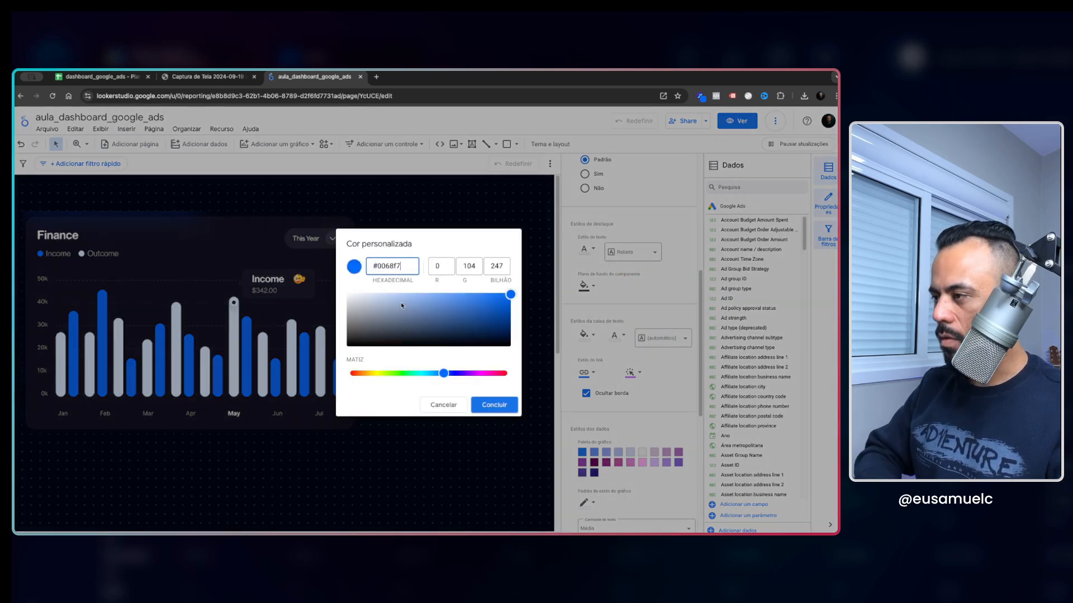
{"action": "left_click", "coordinate": [485, 403]}
Sample the dark tone of the reference card and set the highlight style's component background to #121221.
{"action": "scroll", "coordinate": [607, 288], "scroll_direction": "up", "scroll_amount": 1}
{"action": "scroll", "coordinate": [607, 288], "scroll_direction": "up", "scroll_amount": 2}
{"action": "left_click", "coordinate": [593, 326]}
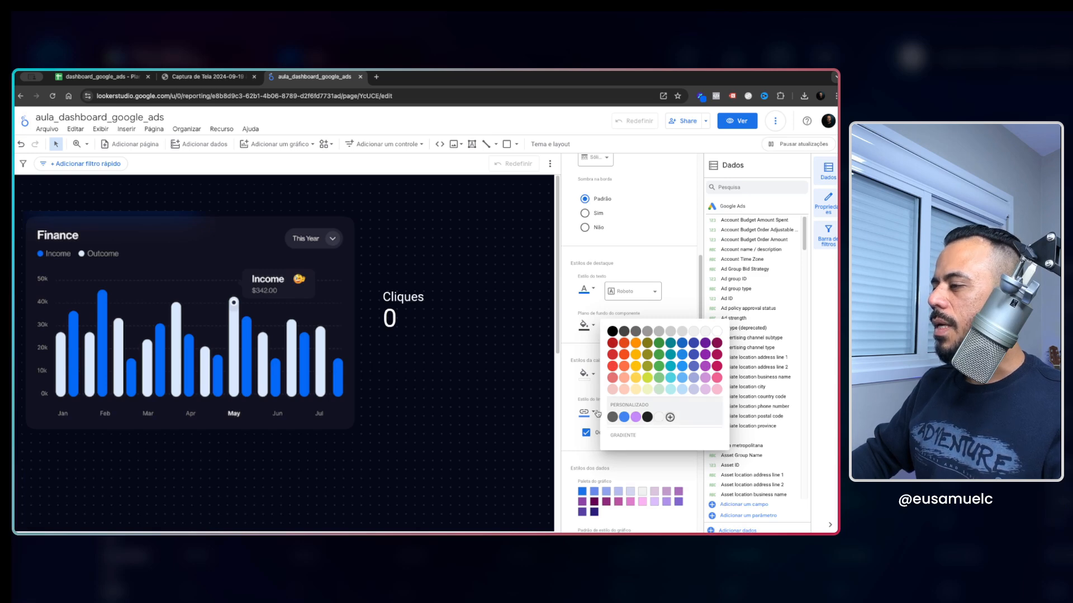
{"action": "left_click", "coordinate": [571, 318]}
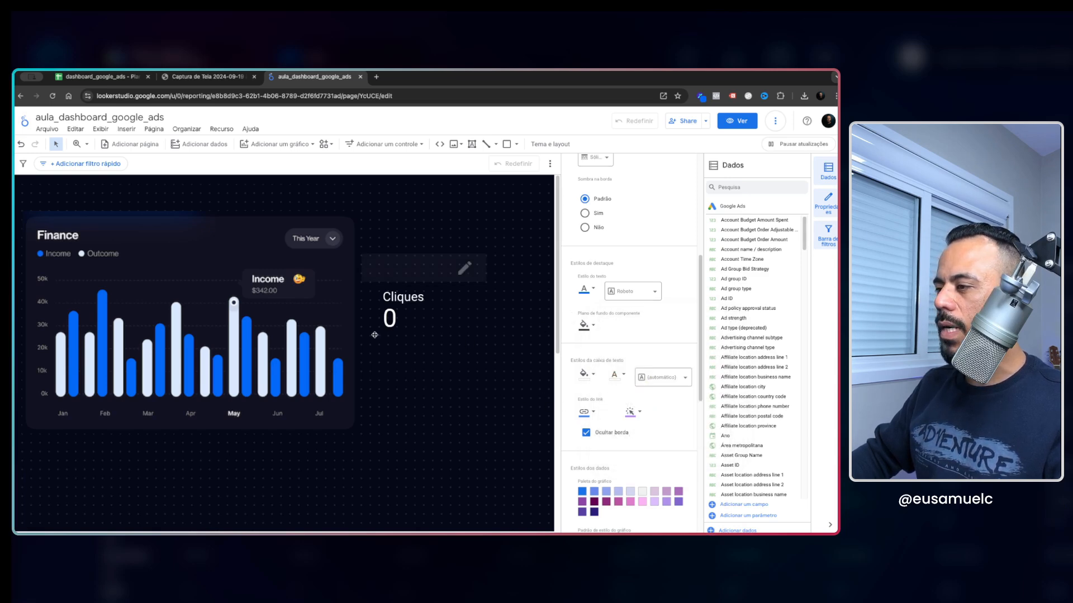
{"action": "left_click", "coordinate": [700, 96]}
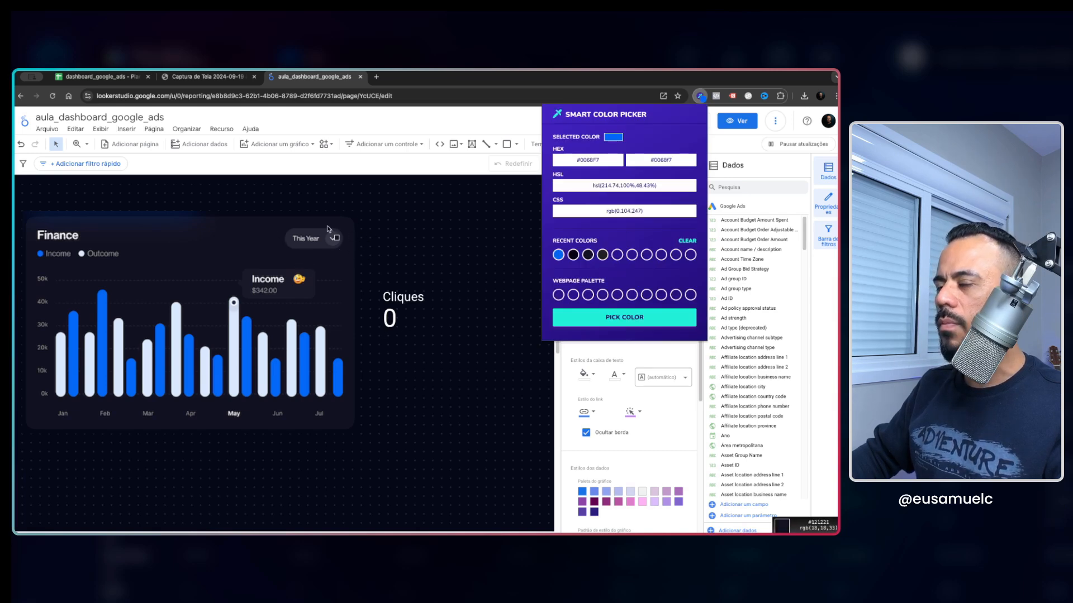
{"action": "left_click", "coordinate": [265, 230]}
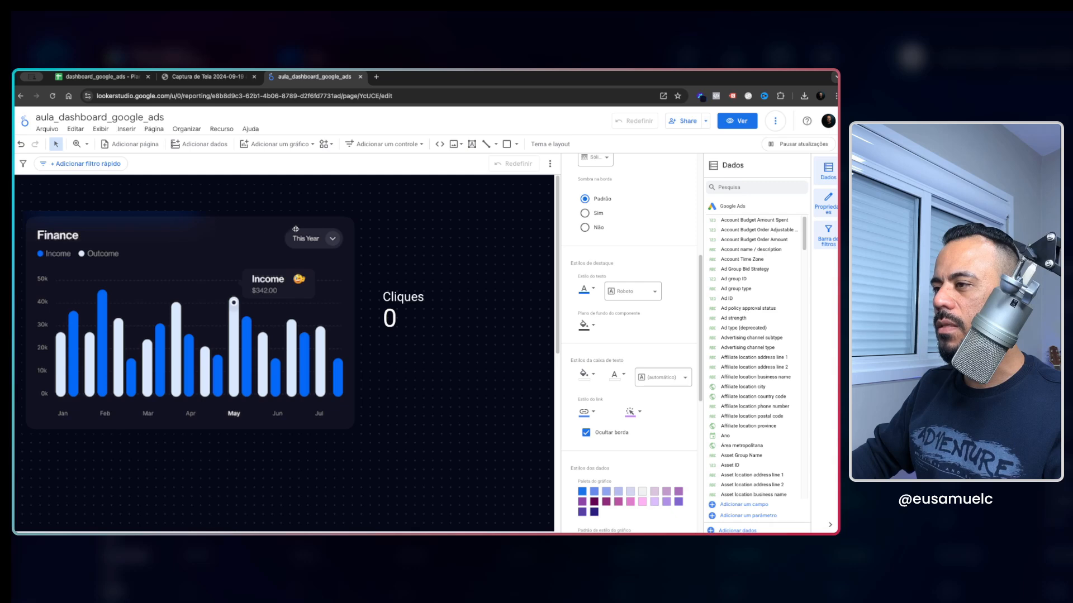
{"action": "left_click", "coordinate": [585, 324]}
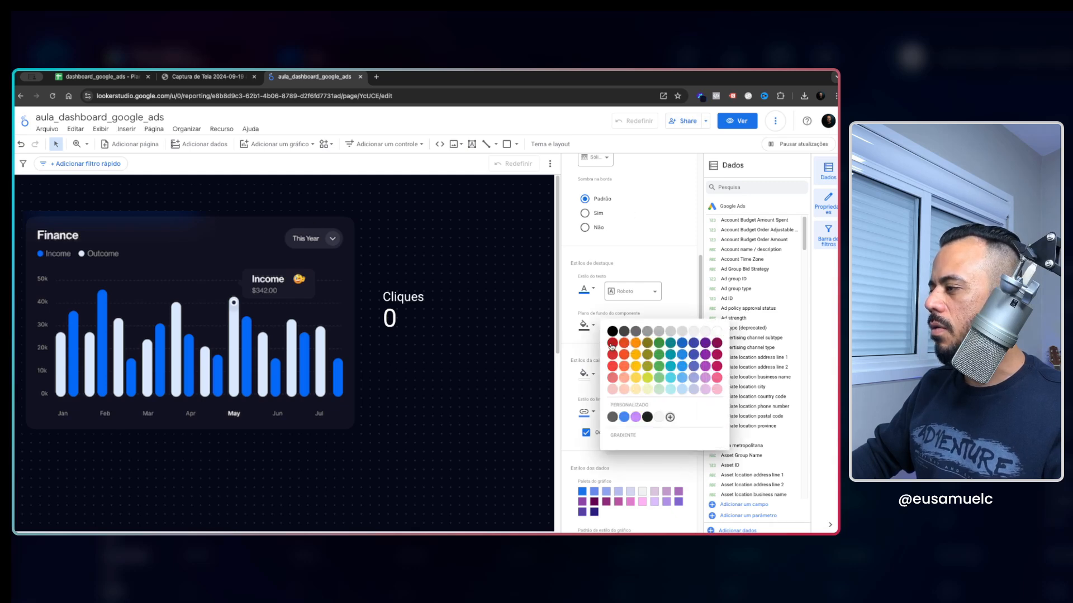
{"action": "left_click", "coordinate": [669, 419]}
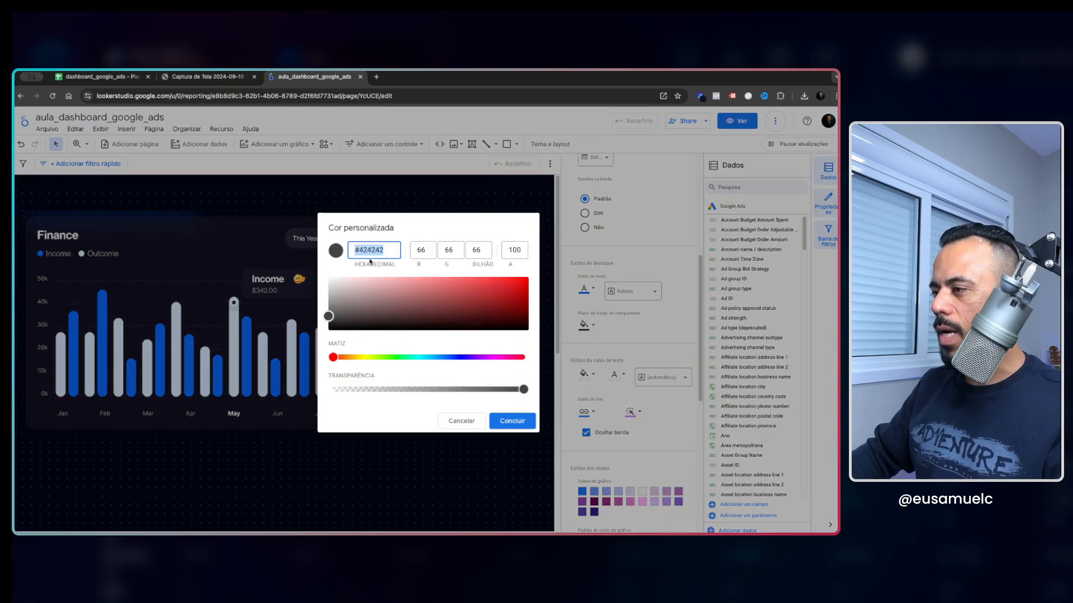
{"action": "type", "text": "#121221"}
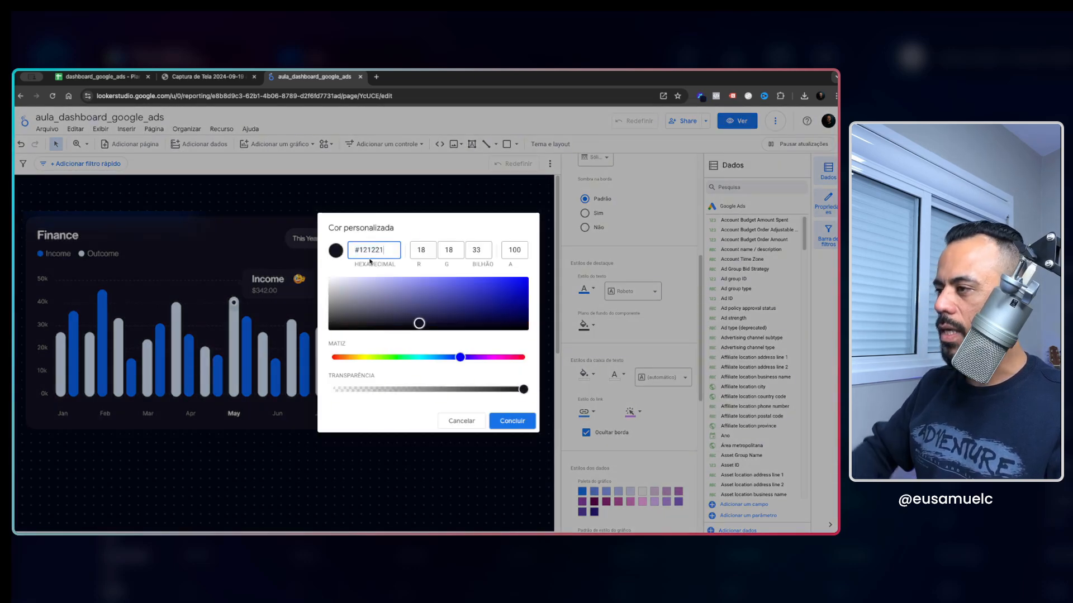
{"action": "left_click", "coordinate": [511, 421]}
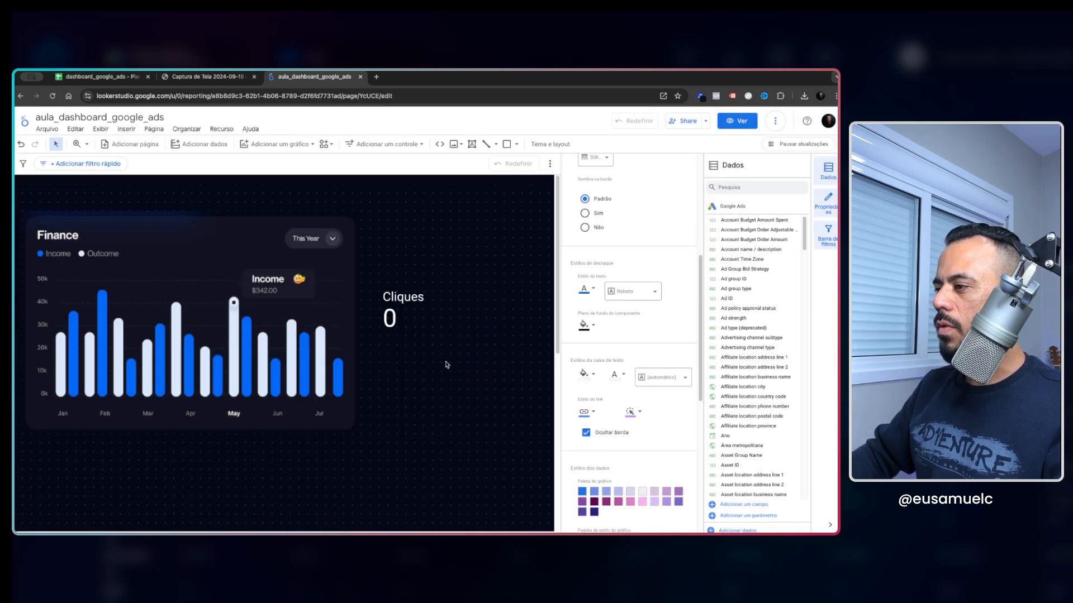
{"action": "left_click", "coordinate": [594, 331]}
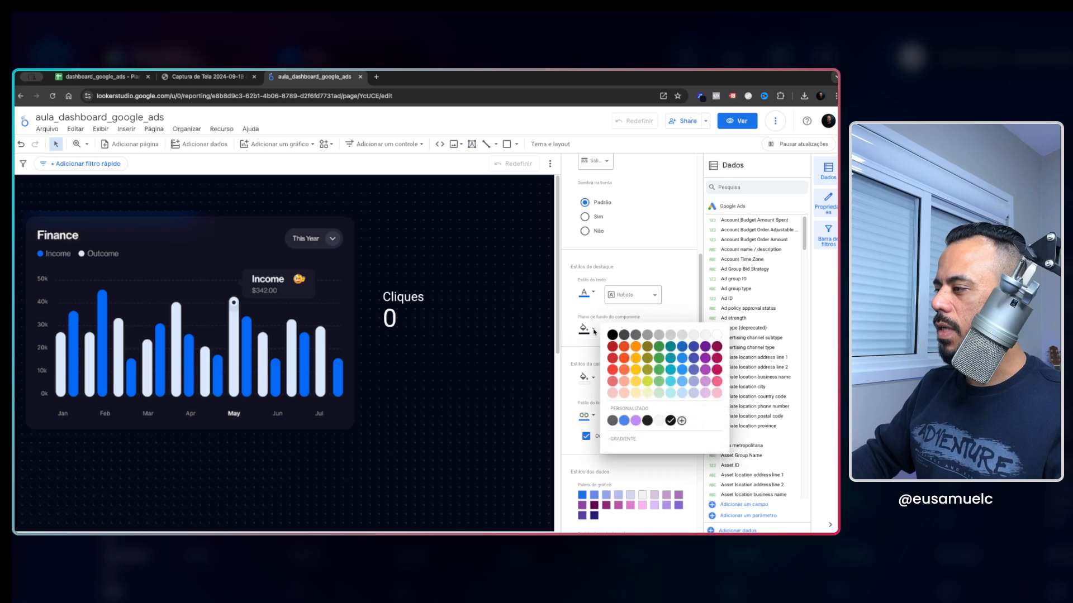
{"action": "left_click", "coordinate": [678, 423]}
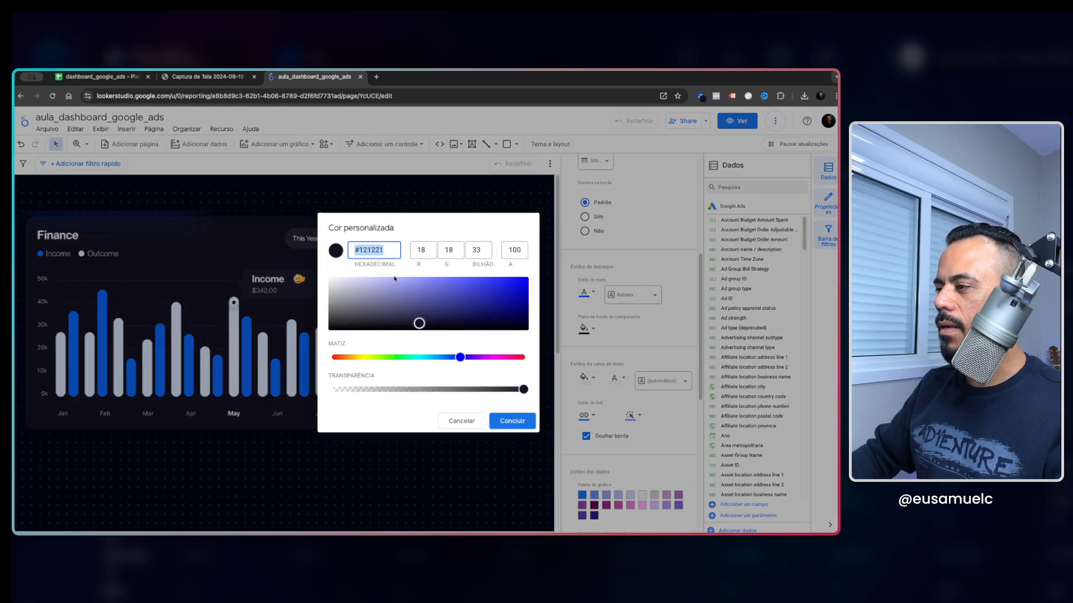
{"action": "left_click_drag", "start_coordinate": [528, 389], "coordinate": [334, 389]}
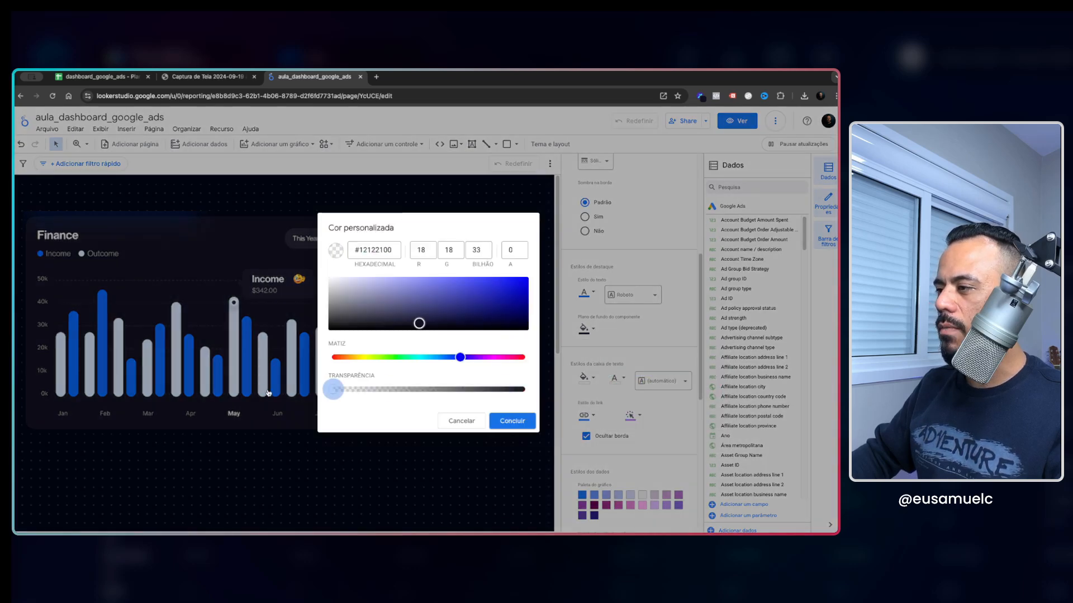
{"action": "left_click", "coordinate": [449, 422]}
Look through the fill and font colour options of the theme's text box style without changing them.
{"action": "scroll", "coordinate": [590, 324], "scroll_direction": "down", "scroll_amount": 3}
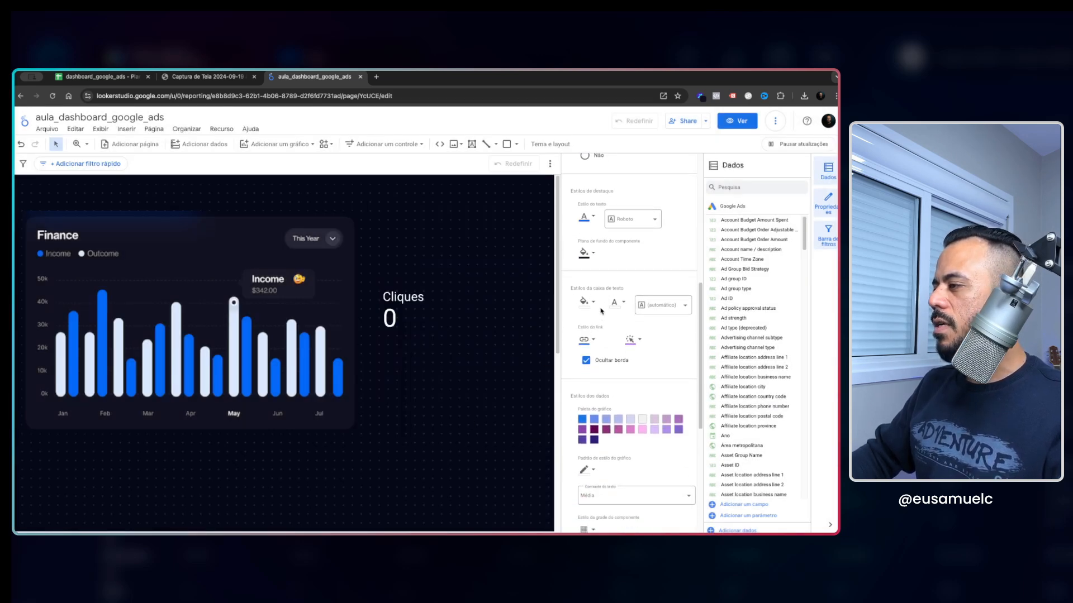
{"action": "left_click", "coordinate": [593, 302]}
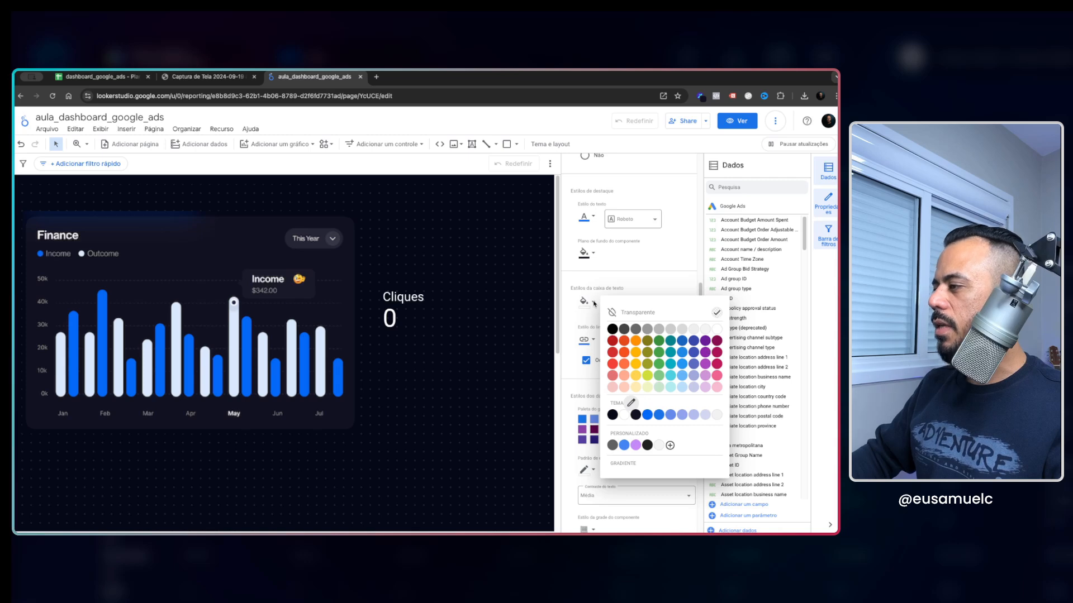
{"action": "left_click", "coordinate": [593, 304]}
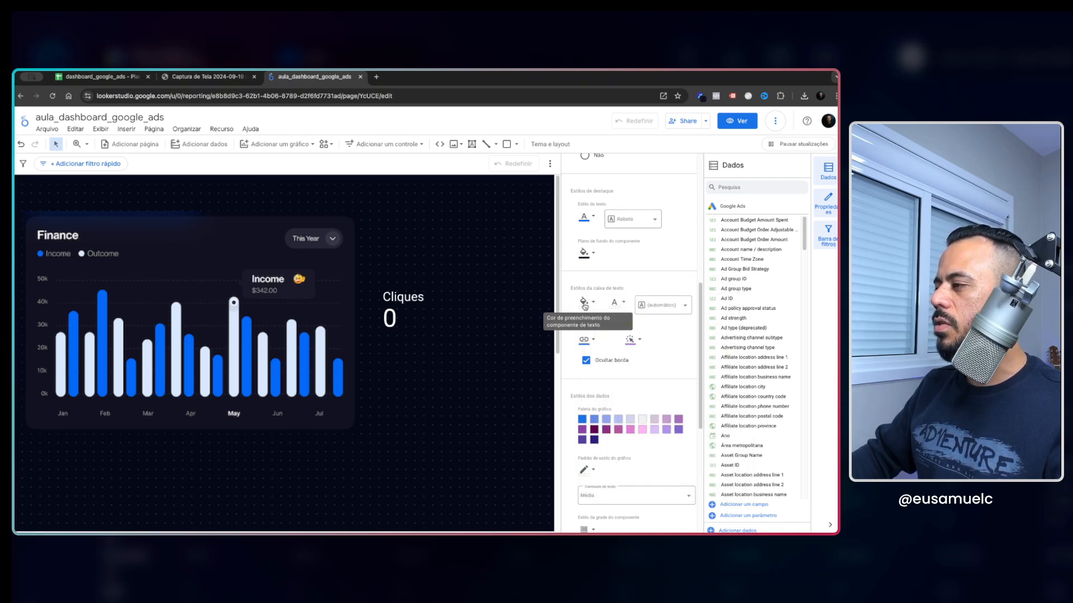
{"action": "left_click", "coordinate": [620, 305]}
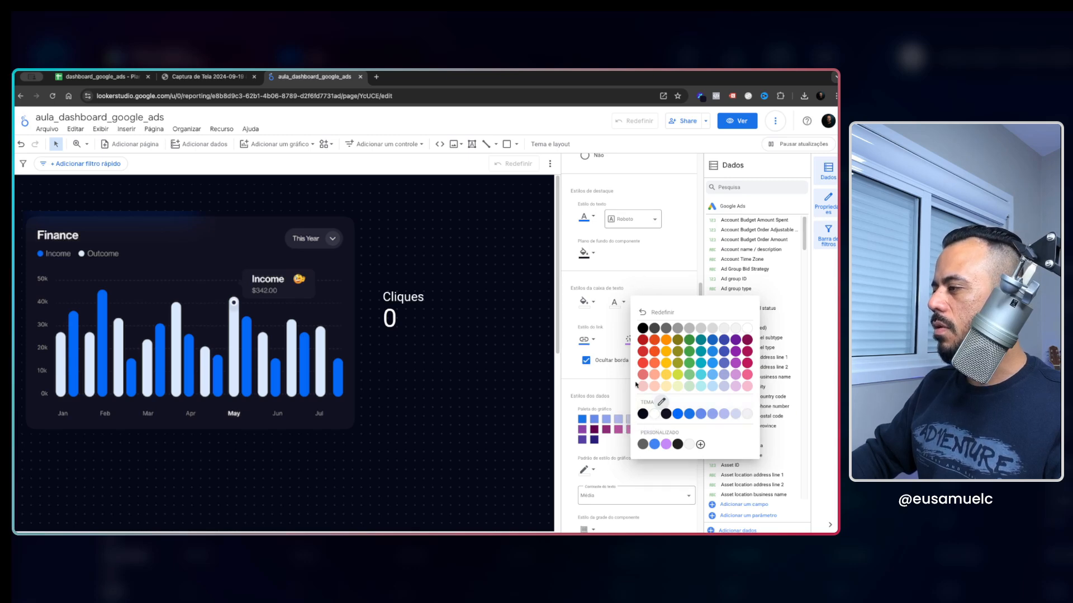
{"action": "left_click", "coordinate": [638, 281]}
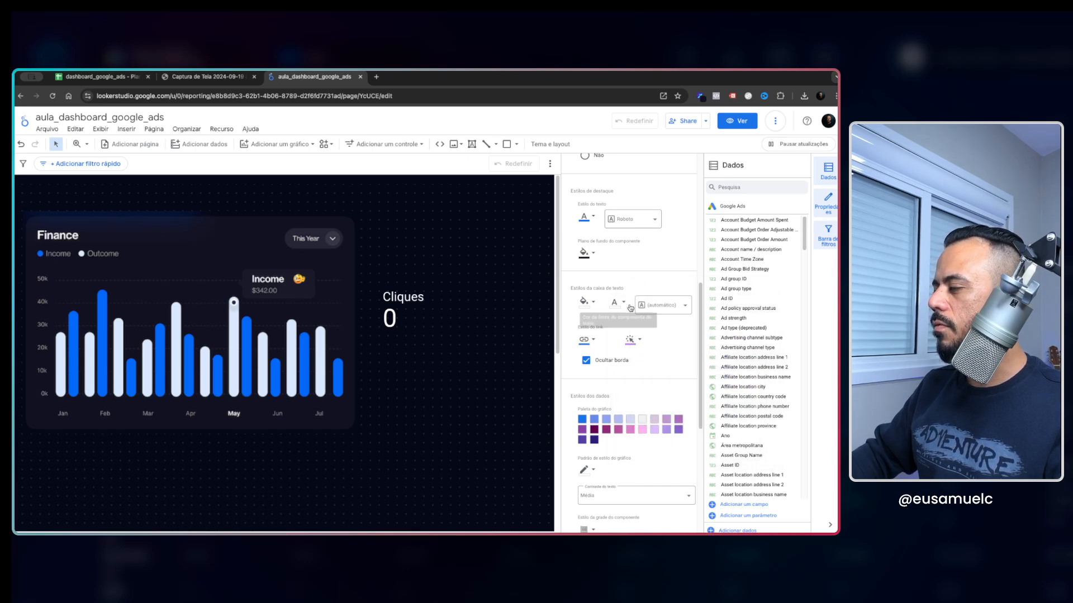
Sample the blue bar in the reference chart and set the text box link colour to #0068f7.
{"action": "scroll", "coordinate": [615, 310], "scroll_direction": "down", "scroll_amount": 1}
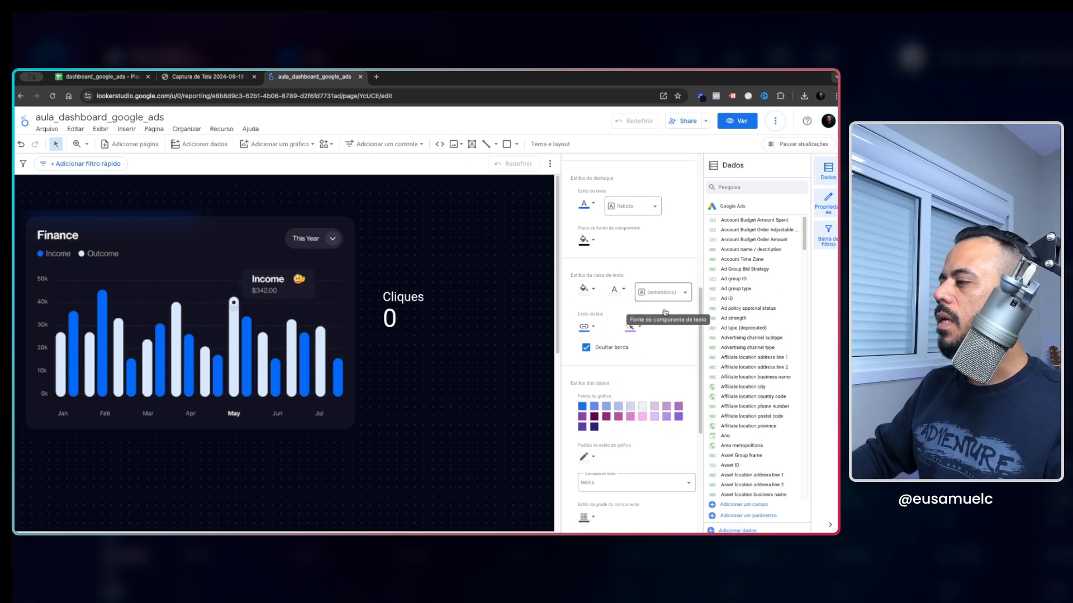
{"action": "left_click", "coordinate": [590, 323]}
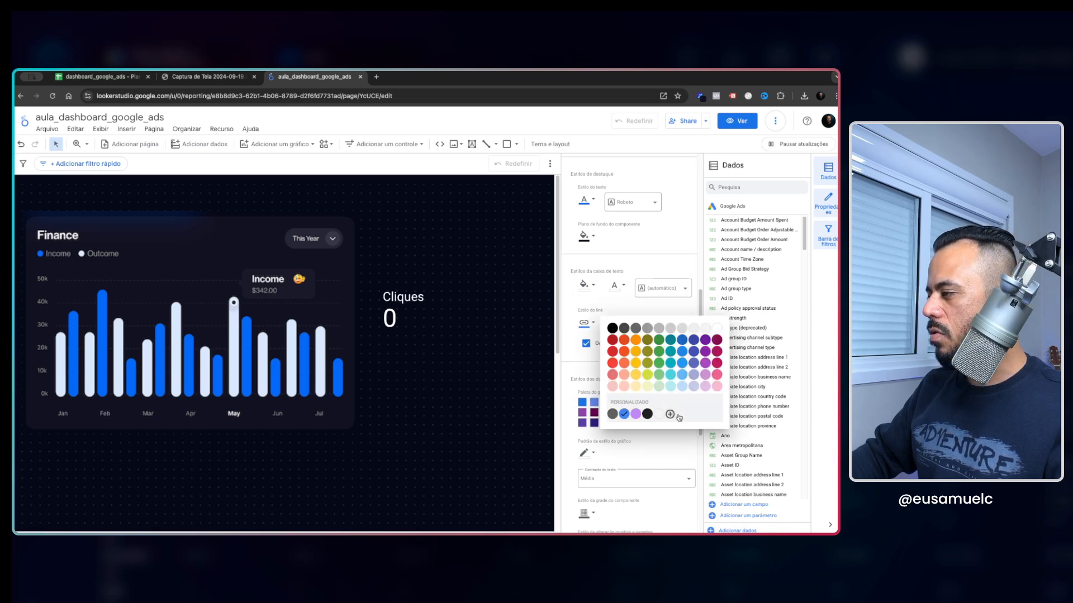
{"action": "left_click", "coordinate": [578, 271]}
{"action": "left_click", "coordinate": [699, 96]}
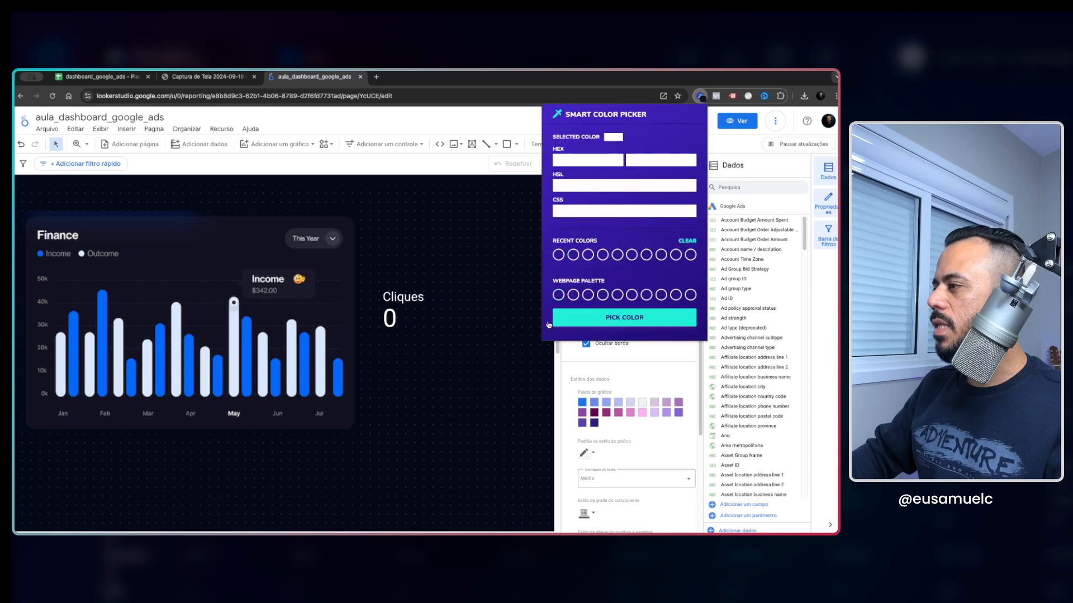
{"action": "left_click", "coordinate": [575, 319]}
{"action": "left_click", "coordinate": [339, 368]}
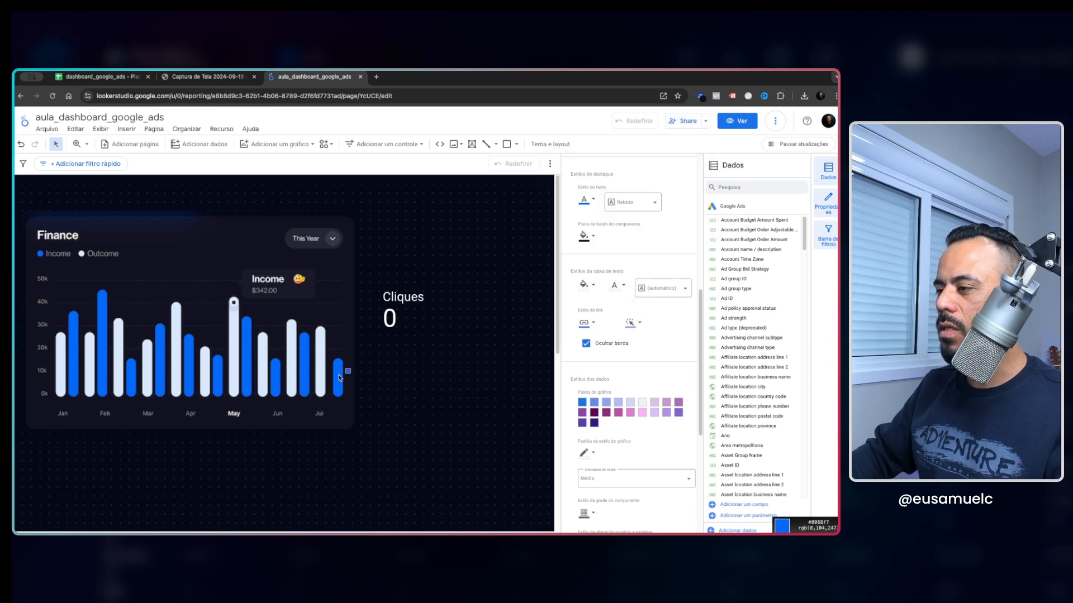
{"action": "left_click", "coordinate": [588, 323]}
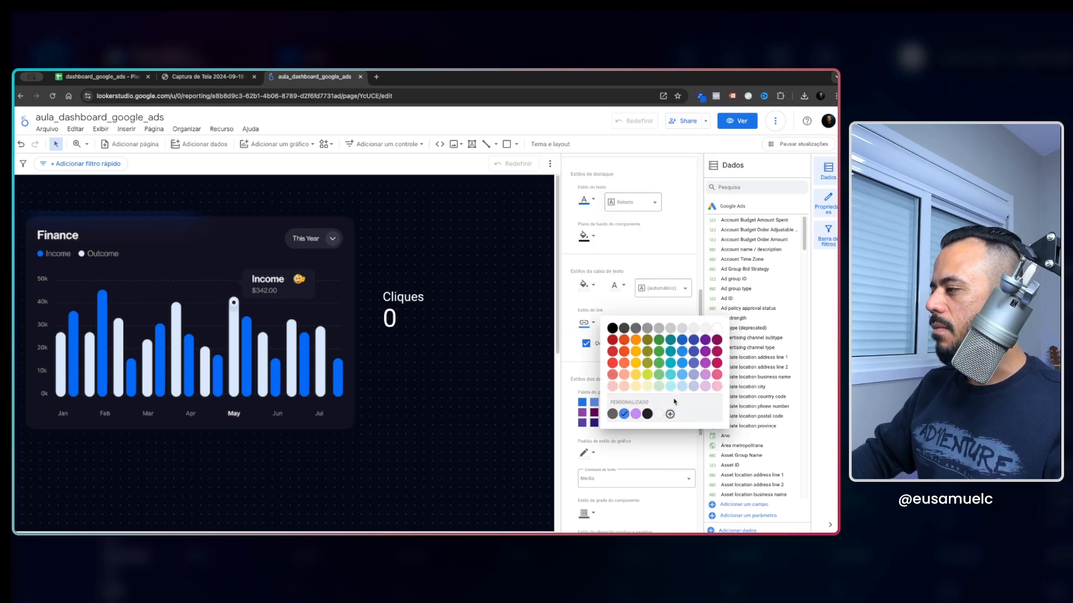
{"action": "left_click", "coordinate": [670, 414]}
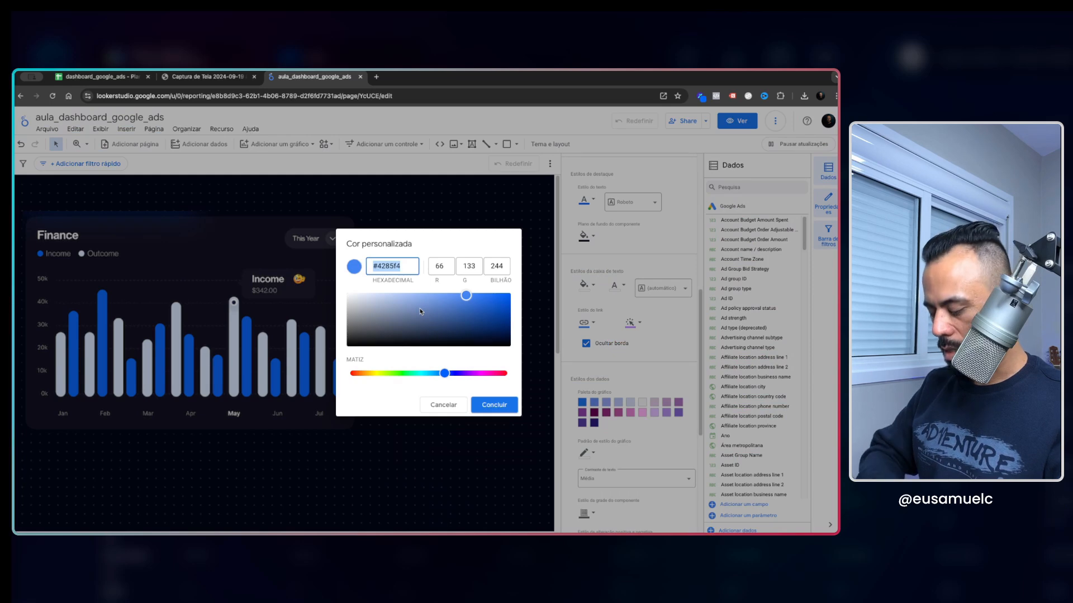
{"action": "type", "text": "#0068f7"}
{"action": "left_click", "coordinate": [491, 405]}
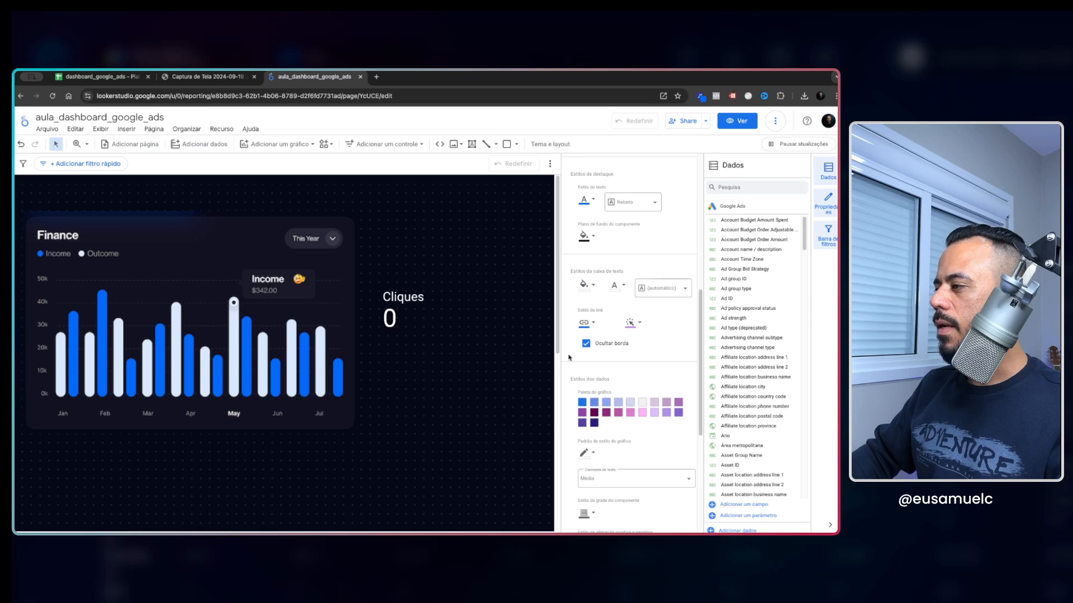
{"action": "left_click", "coordinate": [636, 323]}
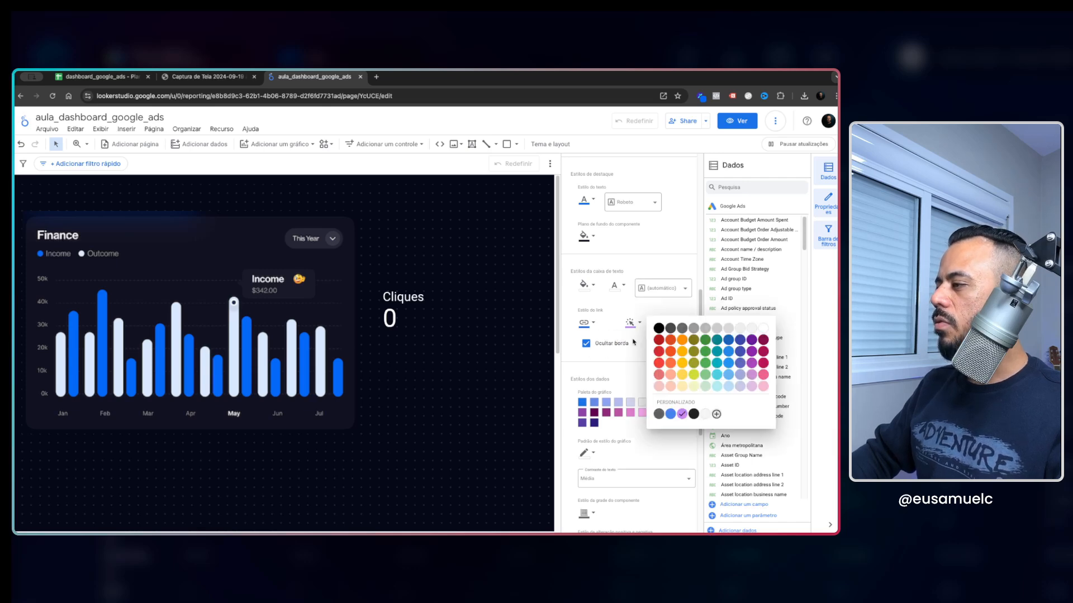
{"action": "left_click", "coordinate": [637, 326]}
{"action": "left_click", "coordinate": [638, 328]}
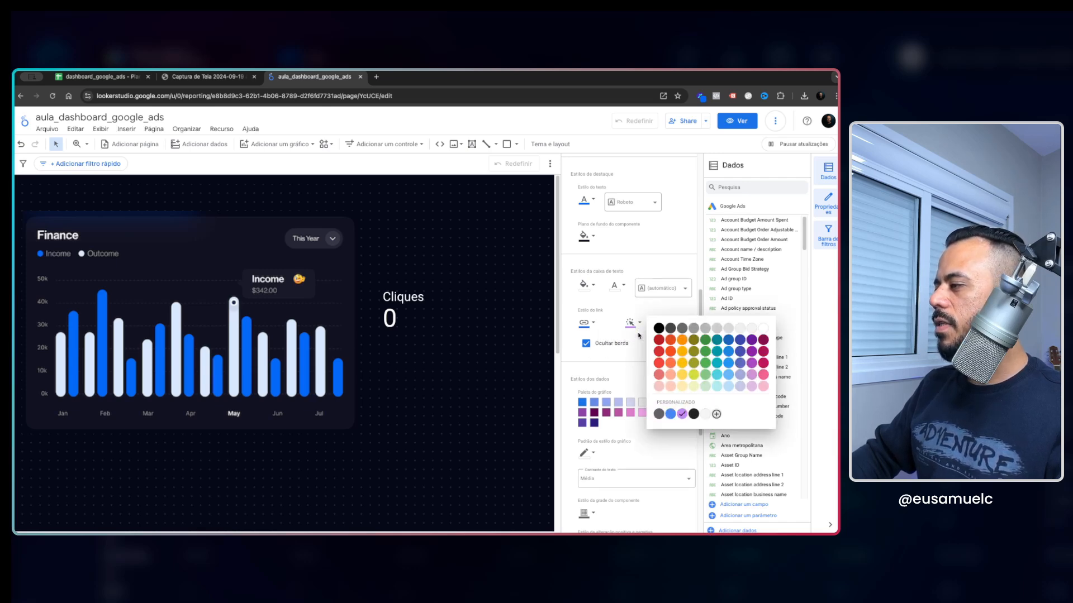
{"action": "left_click", "coordinate": [693, 414]}
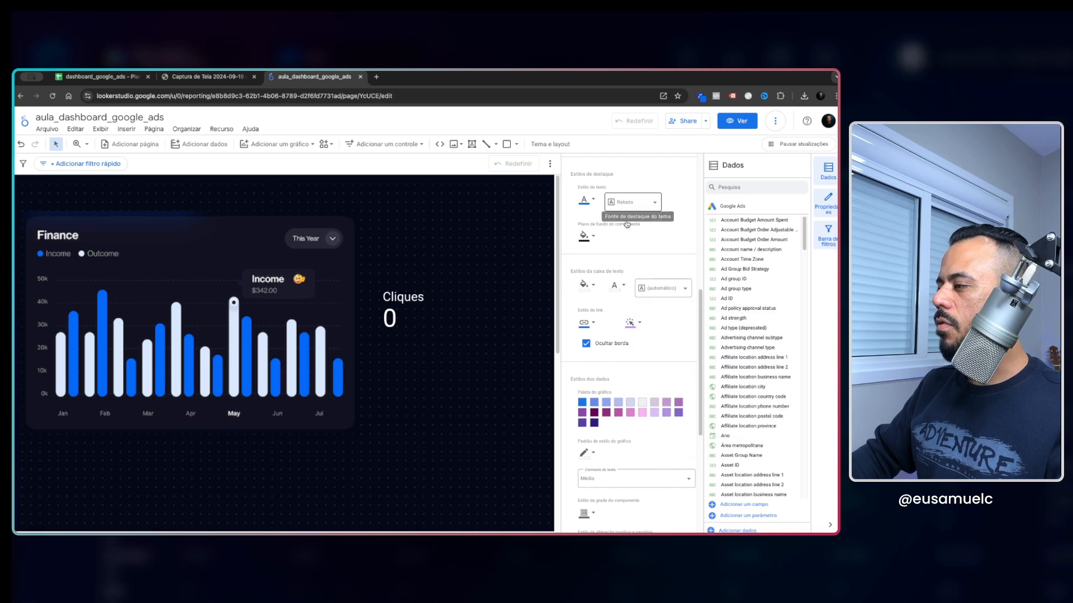
Sample the light tone of a pale bar in the reference chart and apply it as the text box visited link colour.
{"action": "left_click", "coordinate": [700, 96]}
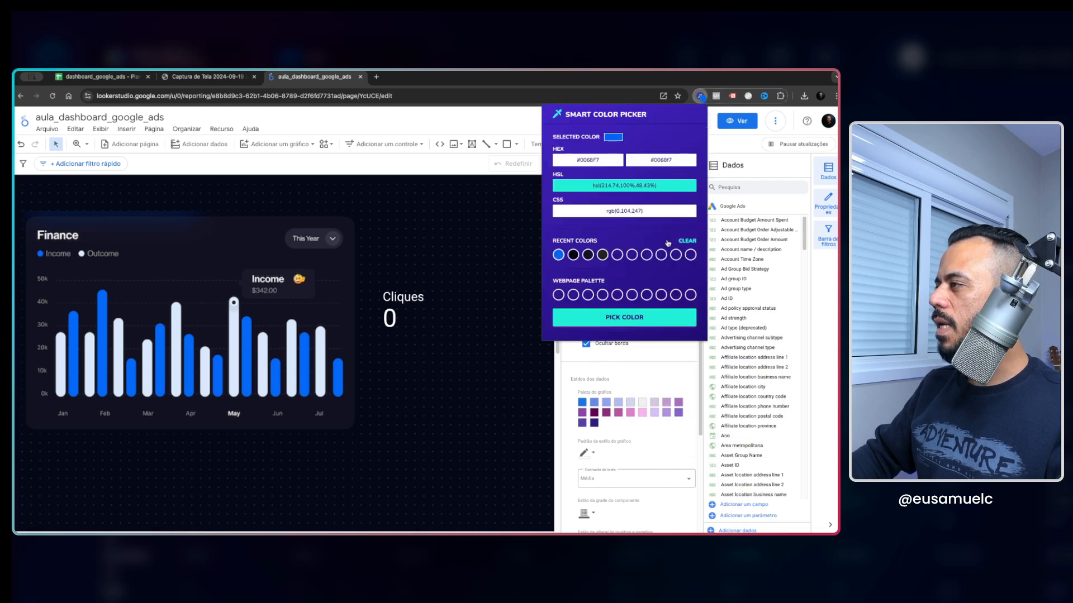
{"action": "left_click", "coordinate": [178, 323]}
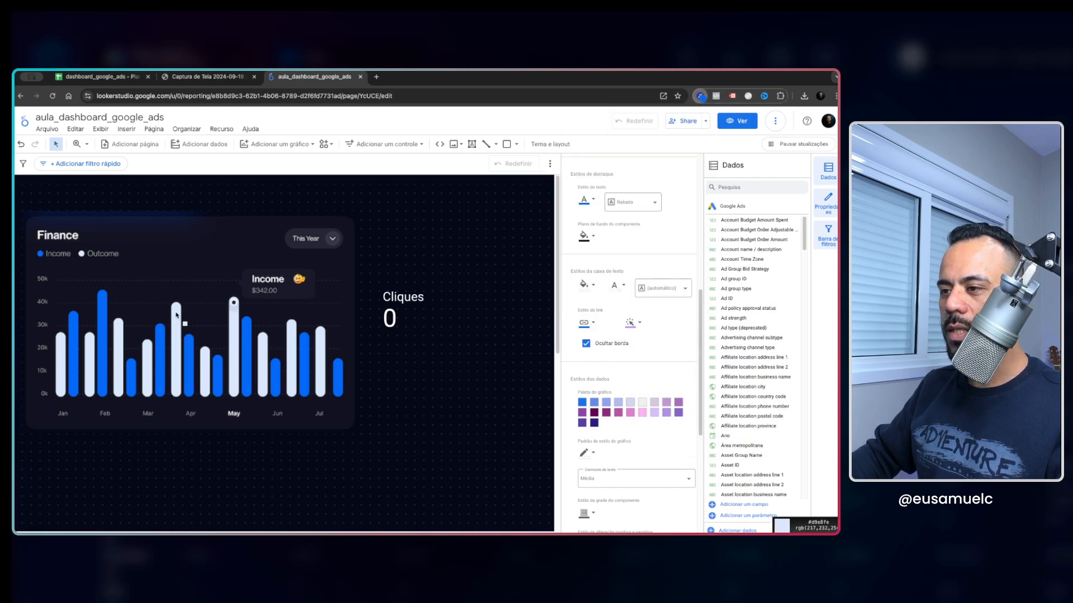
{"action": "left_click", "coordinate": [630, 323]}
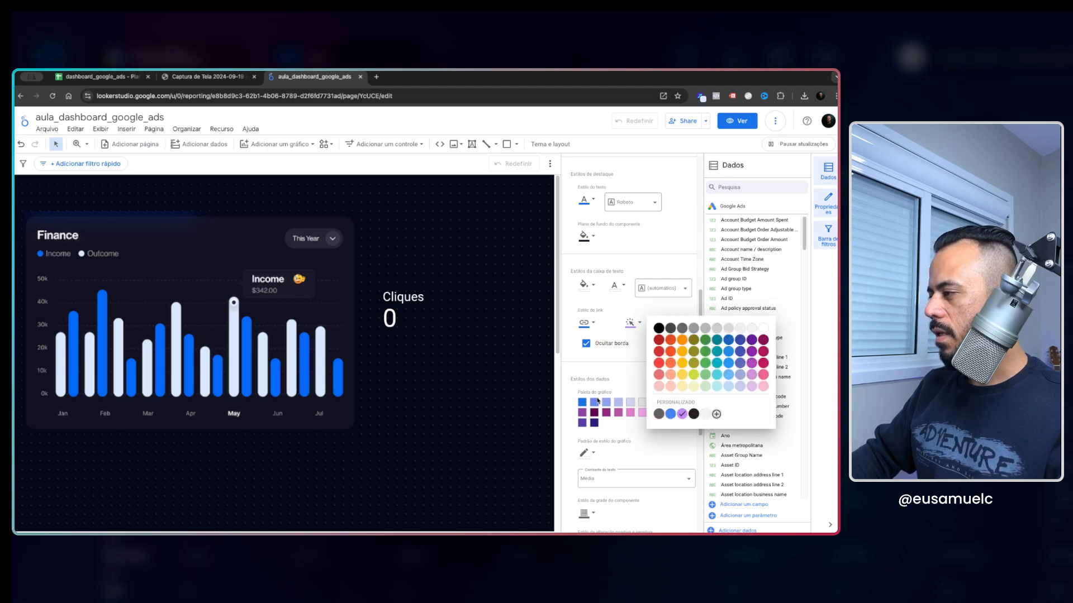
{"action": "left_click", "coordinate": [716, 414]}
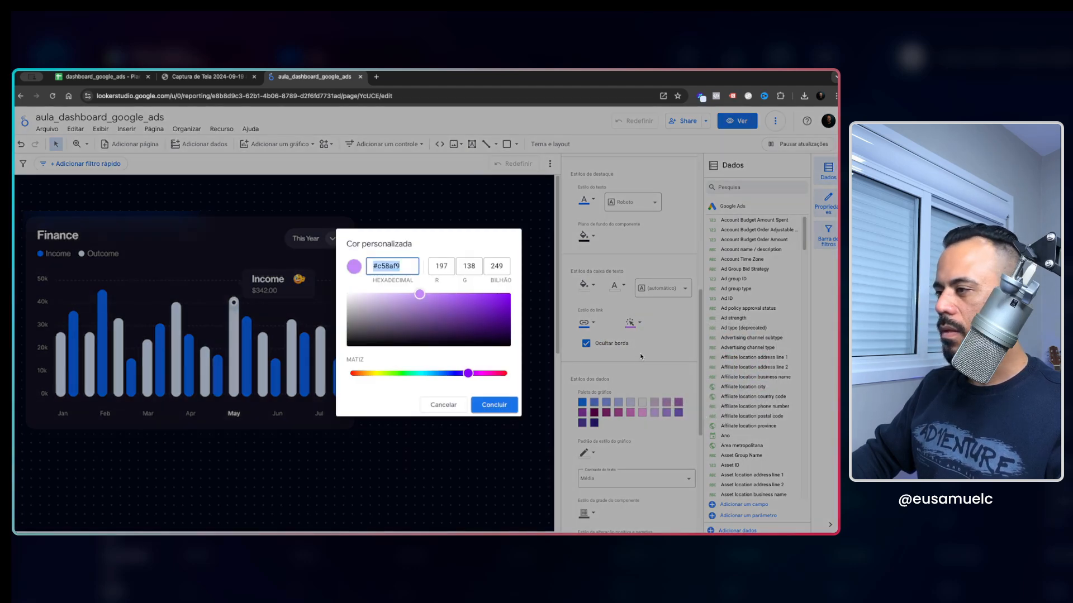
{"action": "key", "text": "super+v"}
{"action": "left_click", "coordinate": [504, 405]}
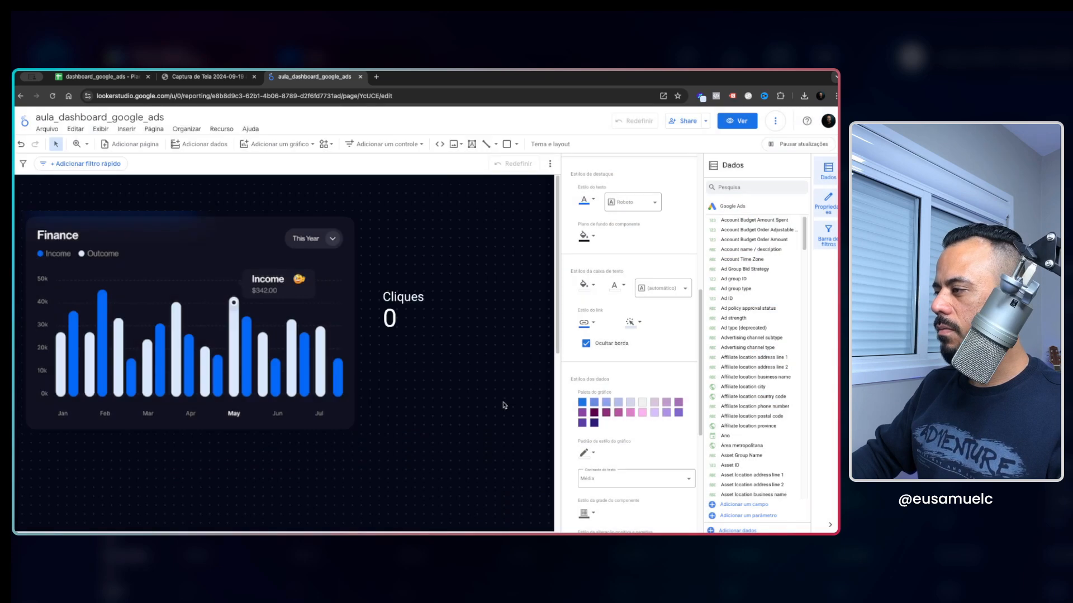
Pick a light tone for the fifth colour of the theme's chart palette.
{"action": "scroll", "coordinate": [632, 290], "scroll_direction": "down", "scroll_amount": 4}
{"action": "scroll", "coordinate": [653, 234], "scroll_direction": "up", "scroll_amount": 3}
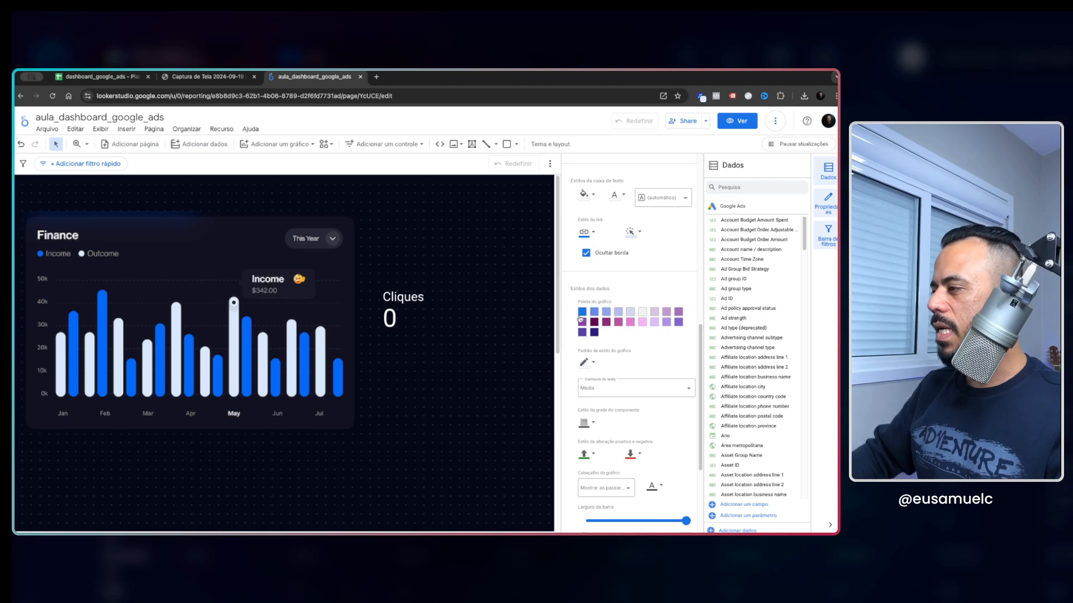
{"action": "scroll", "coordinate": [581, 315], "scroll_direction": "up", "scroll_amount": 1}
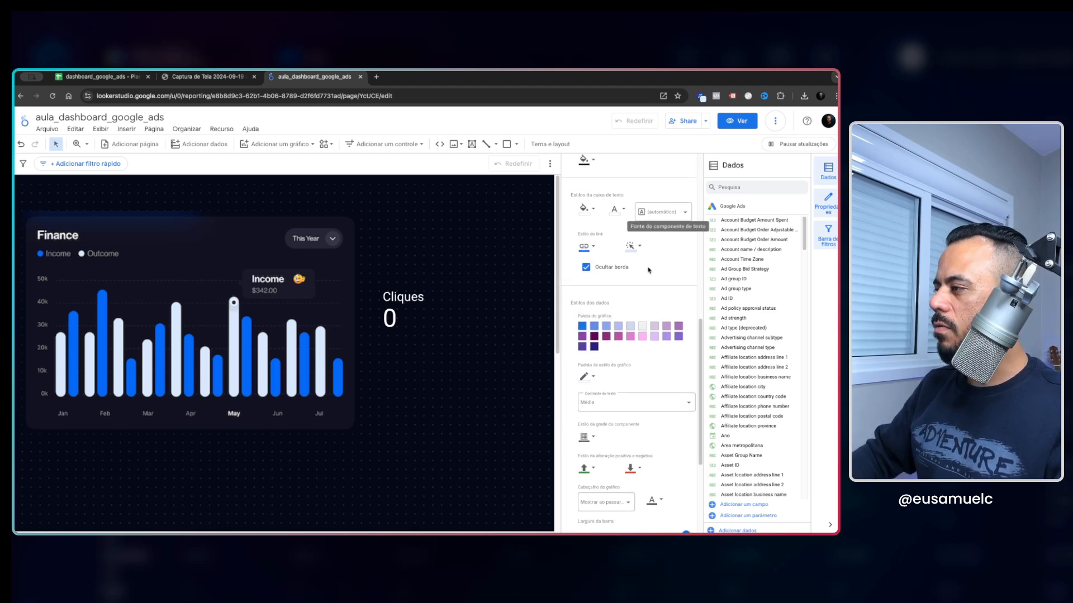
{"action": "left_click", "coordinate": [631, 327]}
{"action": "left_click", "coordinate": [707, 453]}
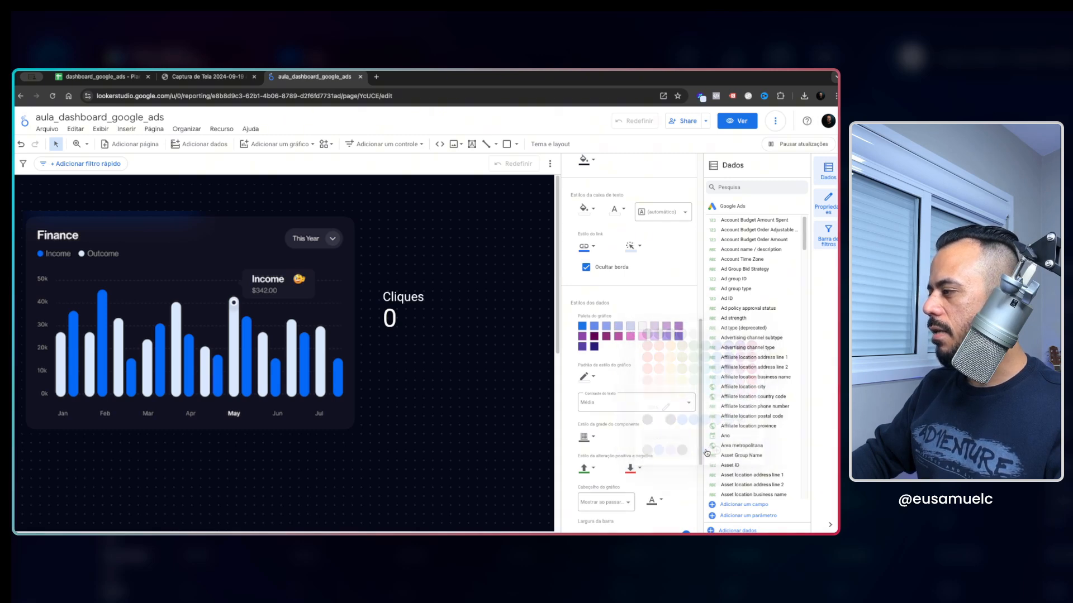
{"action": "left_click", "coordinate": [447, 403]}
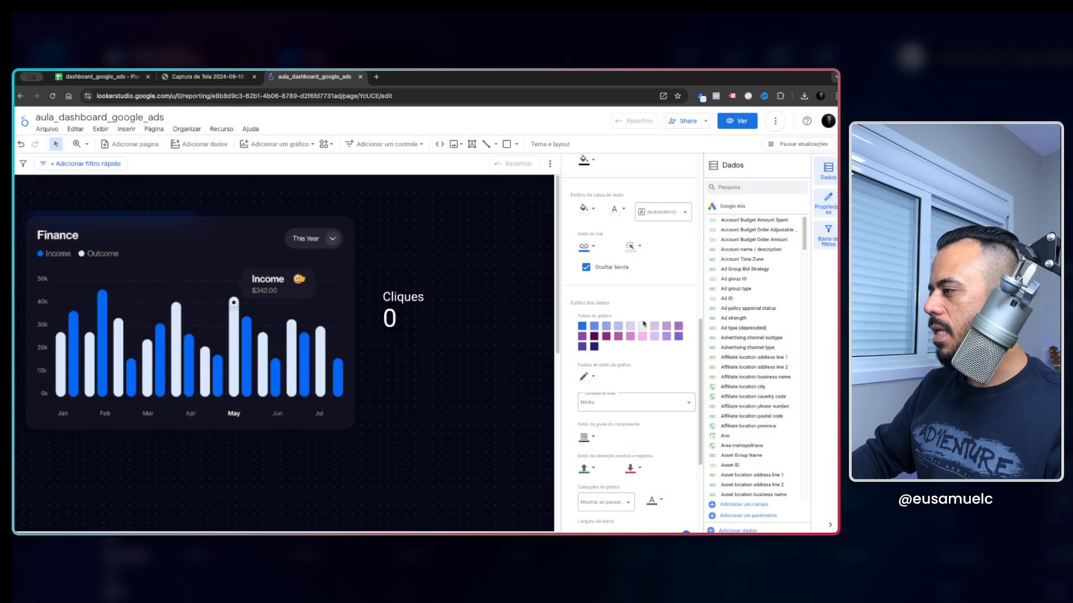
{"action": "left_click", "coordinate": [630, 328]}
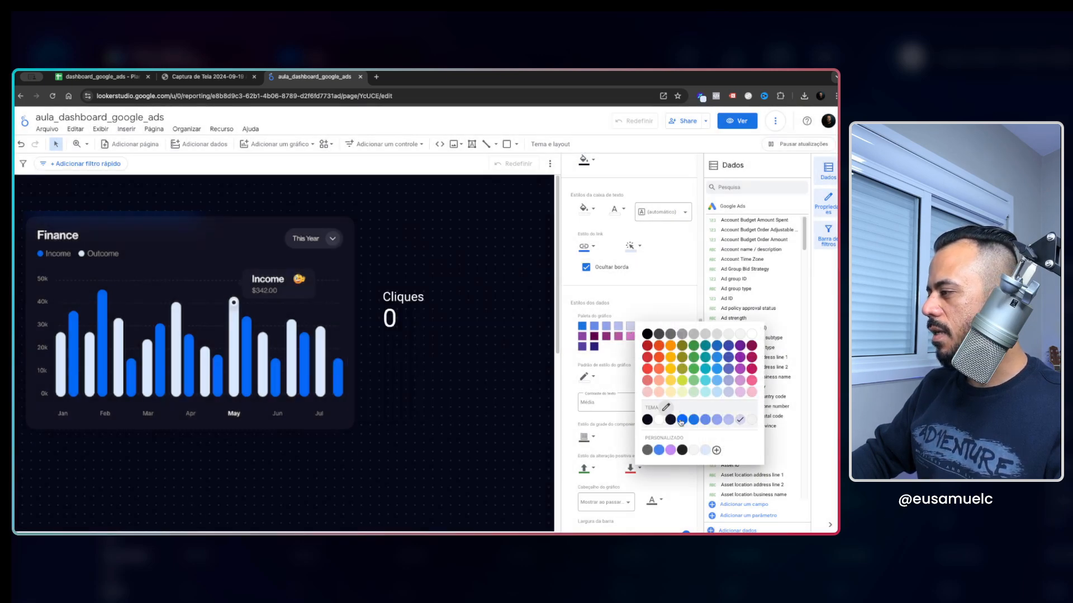
{"action": "left_click", "coordinate": [740, 421]}
Set the fourth chart palette colour to the theme's third palette colour, and the third one to the second palette colour.
{"action": "left_click", "coordinate": [629, 328]}
{"action": "left_click", "coordinate": [618, 329]}
{"action": "left_click", "coordinate": [618, 329]}
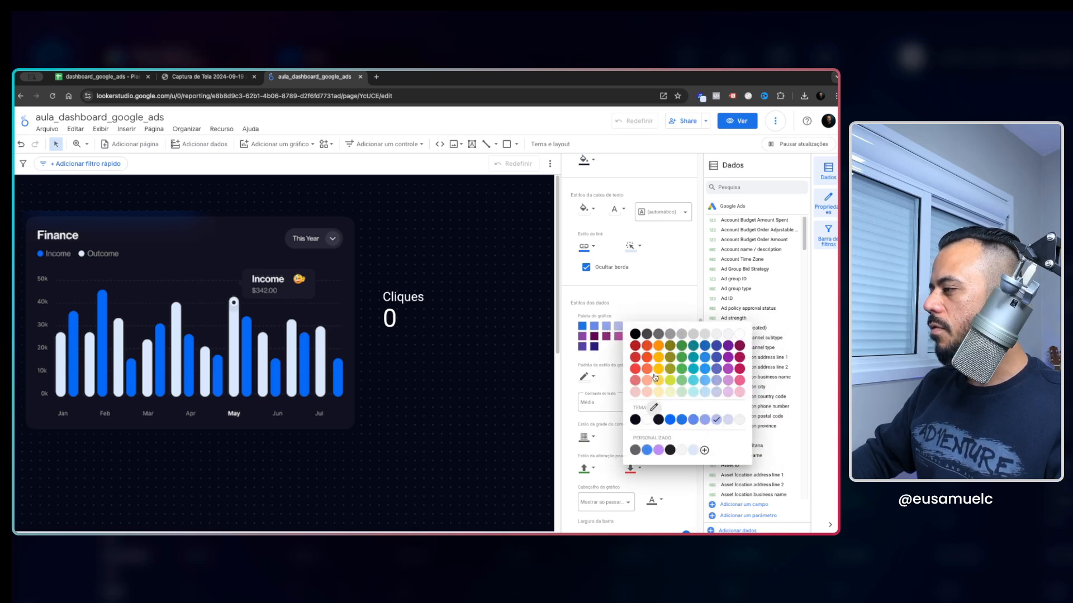
{"action": "left_click", "coordinate": [704, 421]}
{"action": "left_click", "coordinate": [606, 327]}
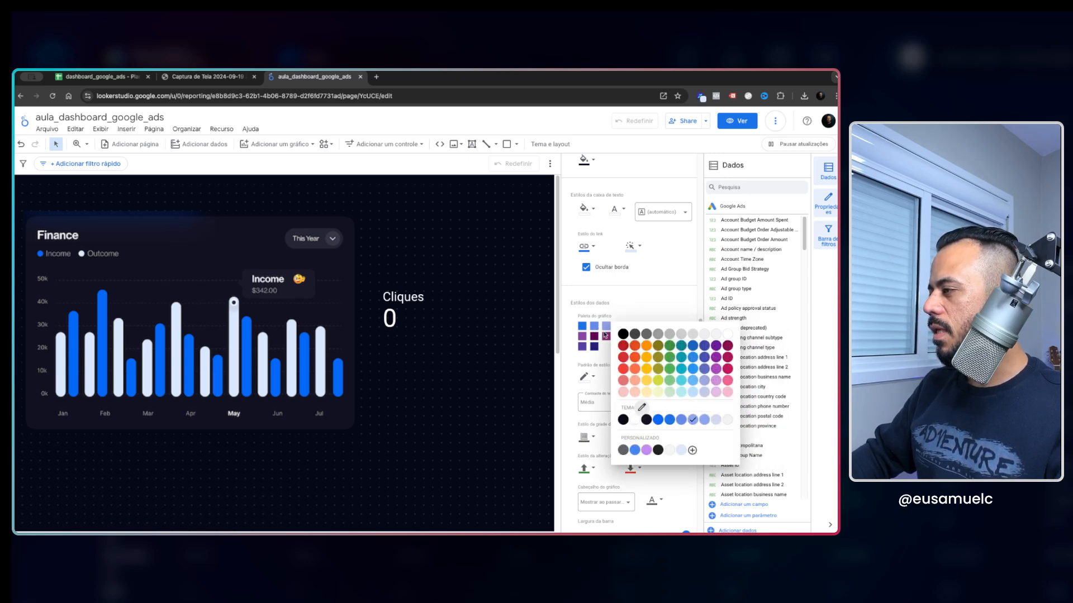
{"action": "left_click", "coordinate": [679, 421]}
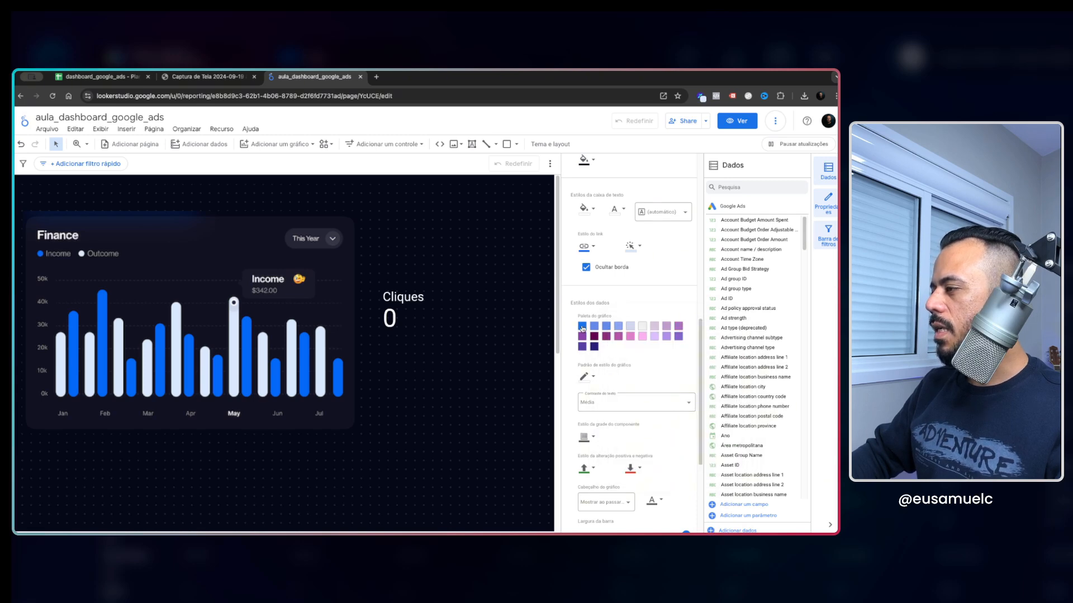
Set the first and second colours of the chart palette to the theme's highlight blue #0068f7.
{"action": "left_click", "coordinate": [582, 327]}
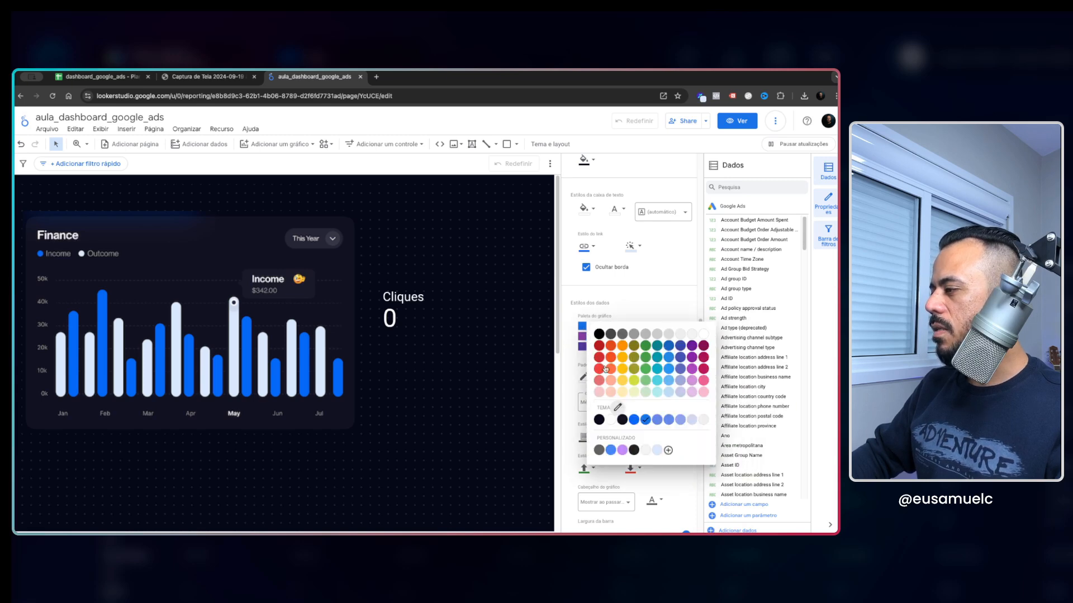
{"action": "left_click", "coordinate": [633, 422]}
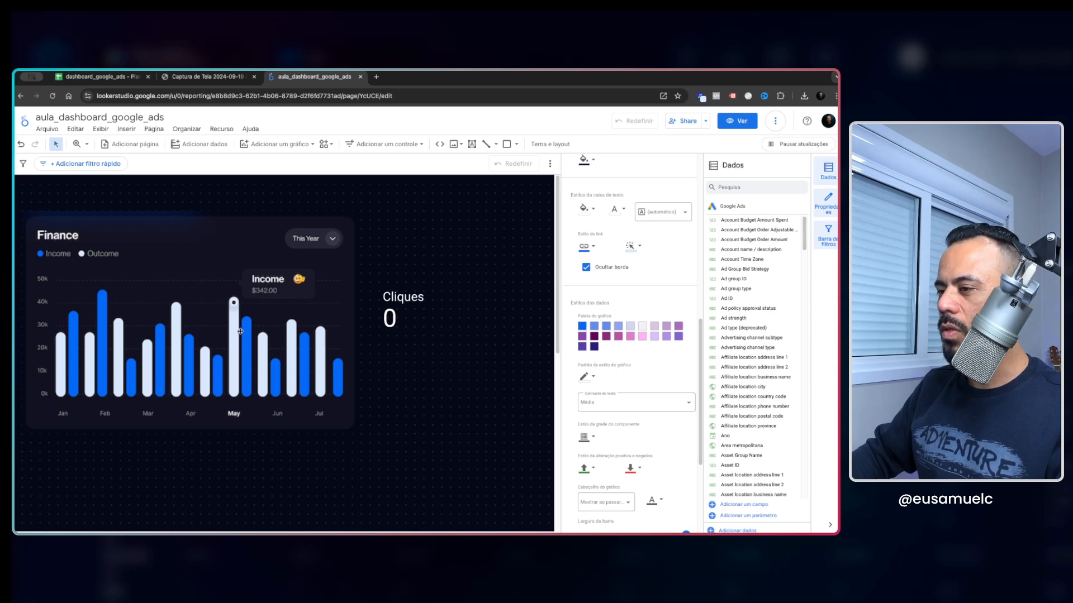
{"action": "left_click", "coordinate": [598, 328]}
{"action": "left_click", "coordinate": [656, 422]}
{"action": "left_click", "coordinate": [594, 329]}
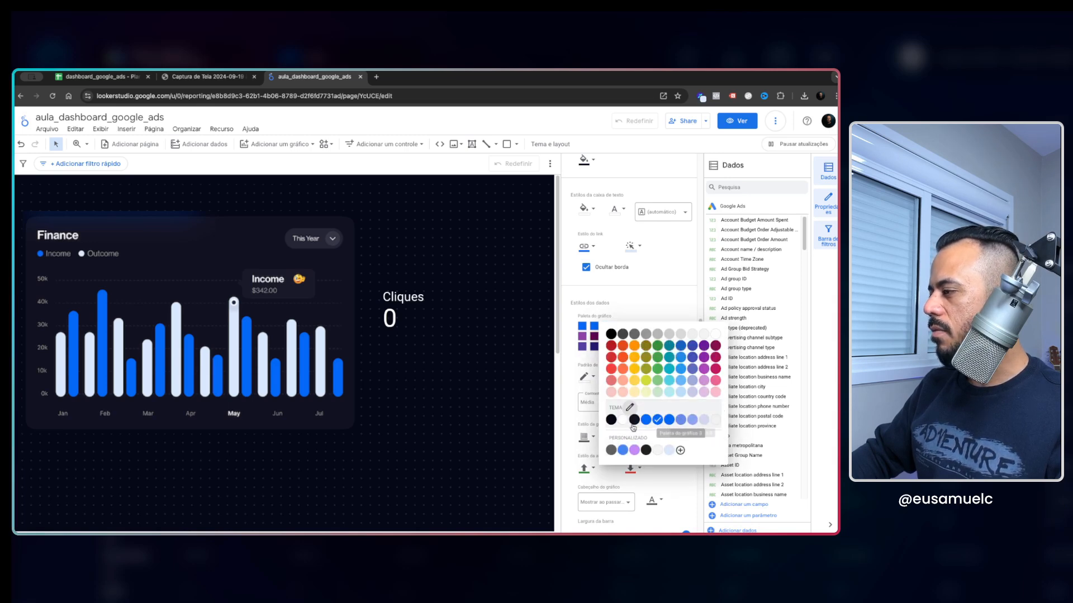
{"action": "left_click", "coordinate": [573, 339]}
Examine the bar border colour, text contrast and remaining options in the theme's data styles.
{"action": "scroll", "coordinate": [580, 354], "scroll_direction": "down", "scroll_amount": 3}
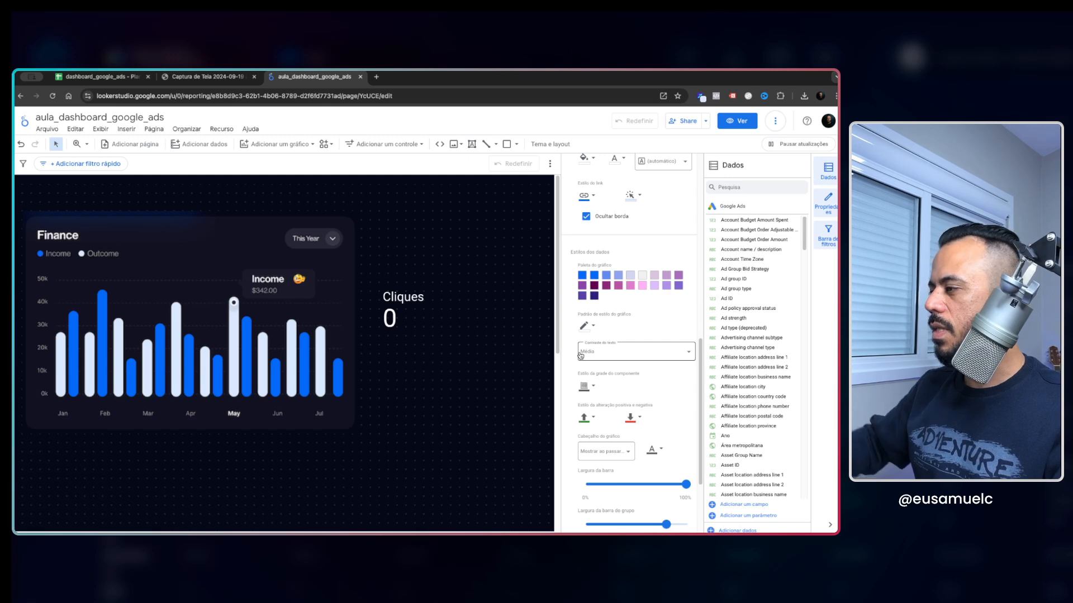
{"action": "scroll", "coordinate": [580, 355], "scroll_direction": "up", "scroll_amount": 3}
{"action": "scroll", "coordinate": [576, 424], "scroll_direction": "down", "scroll_amount": 3}
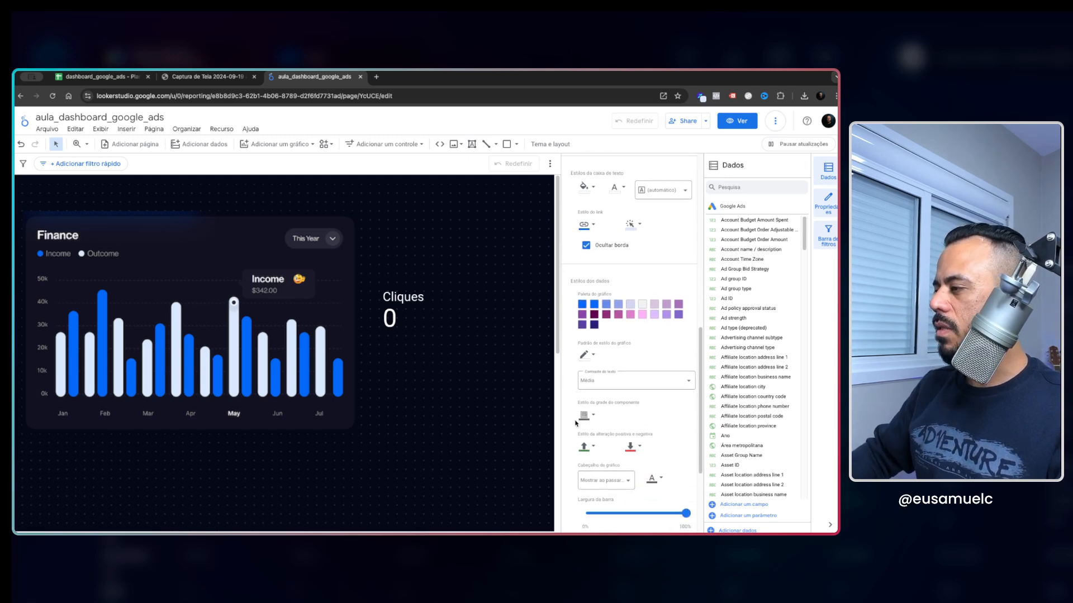
{"action": "scroll", "coordinate": [606, 351], "scroll_direction": "down", "scroll_amount": 1}
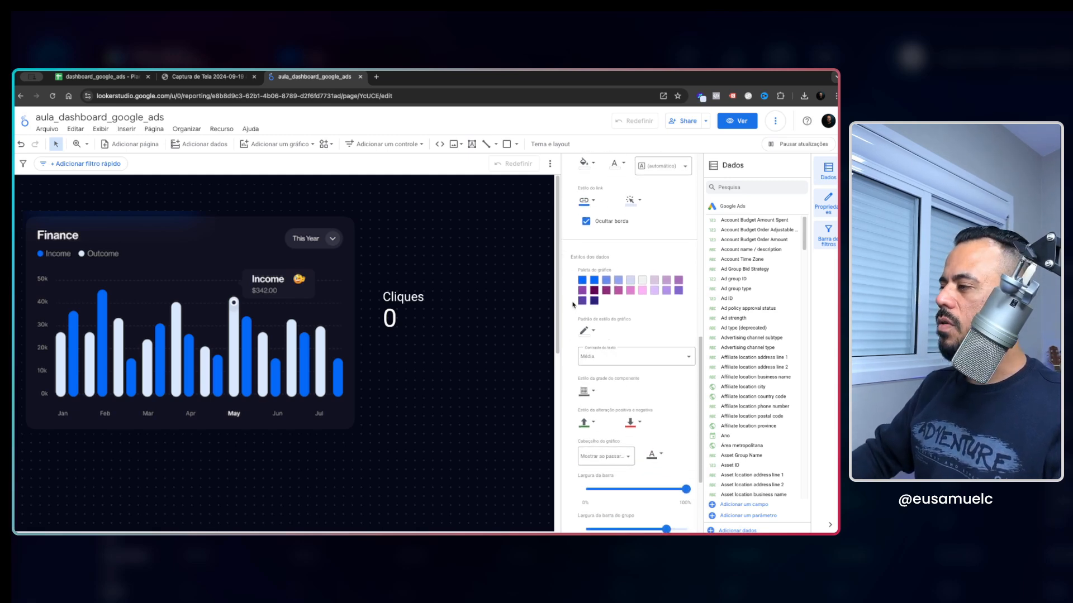
{"action": "left_click", "coordinate": [592, 333]}
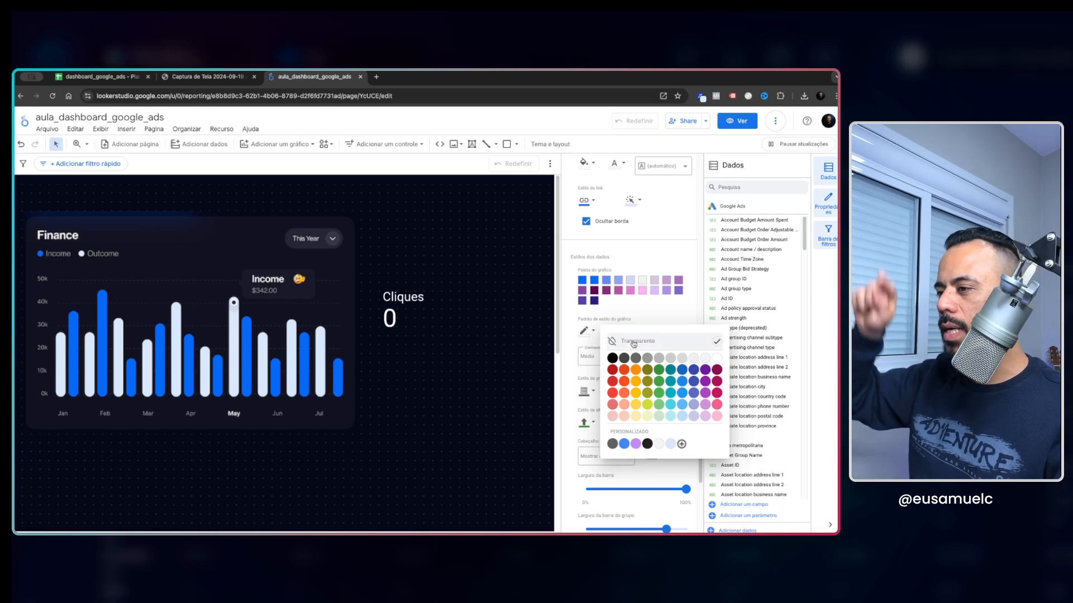
{"action": "left_click", "coordinate": [594, 331]}
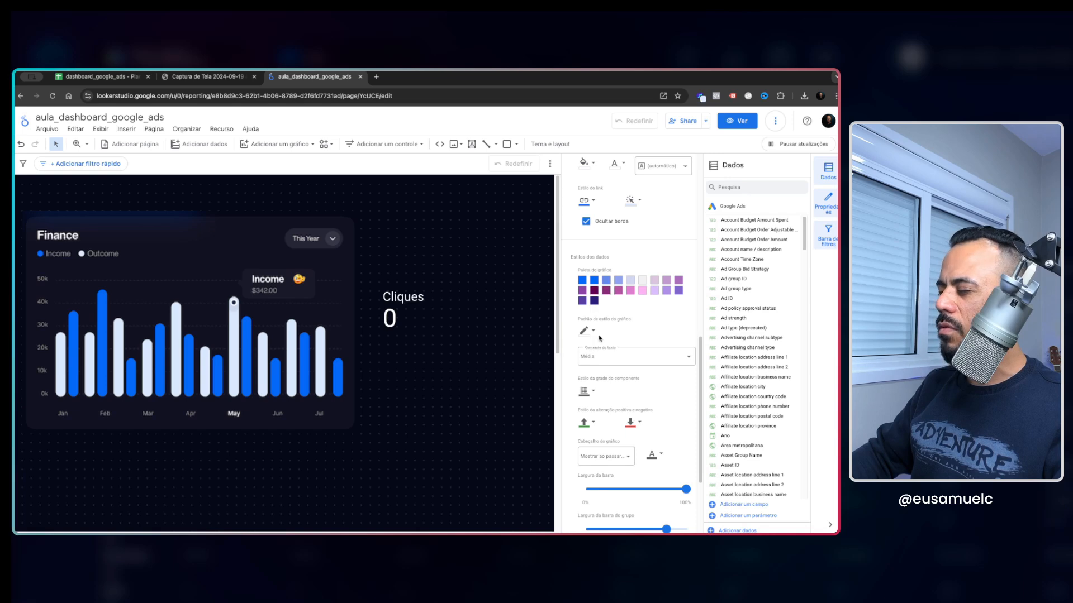
{"action": "scroll", "coordinate": [587, 346], "scroll_direction": "down", "scroll_amount": 1}
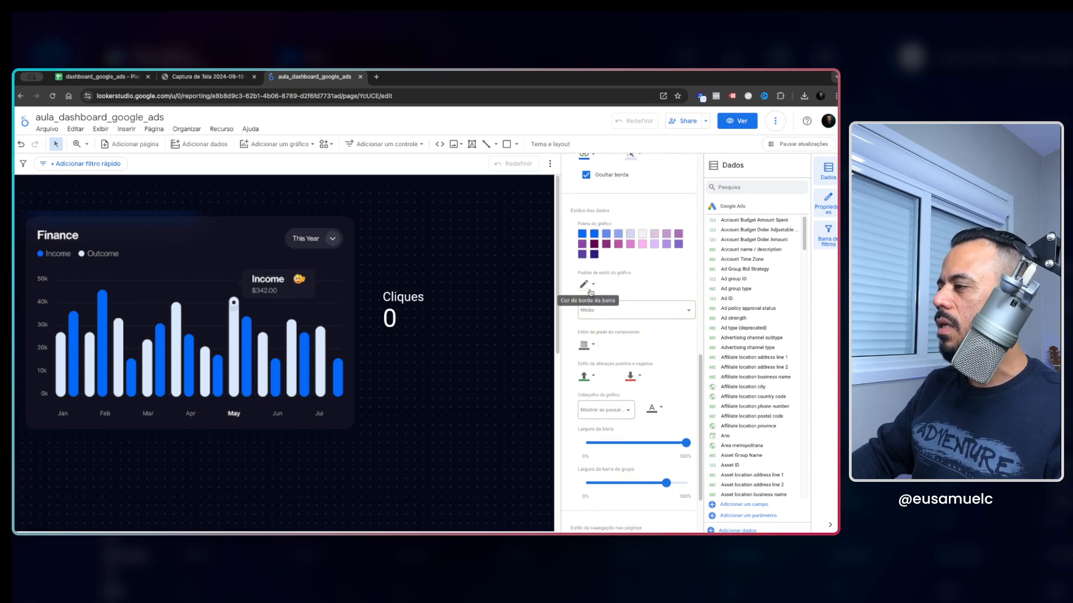
{"action": "left_click", "coordinate": [588, 286]}
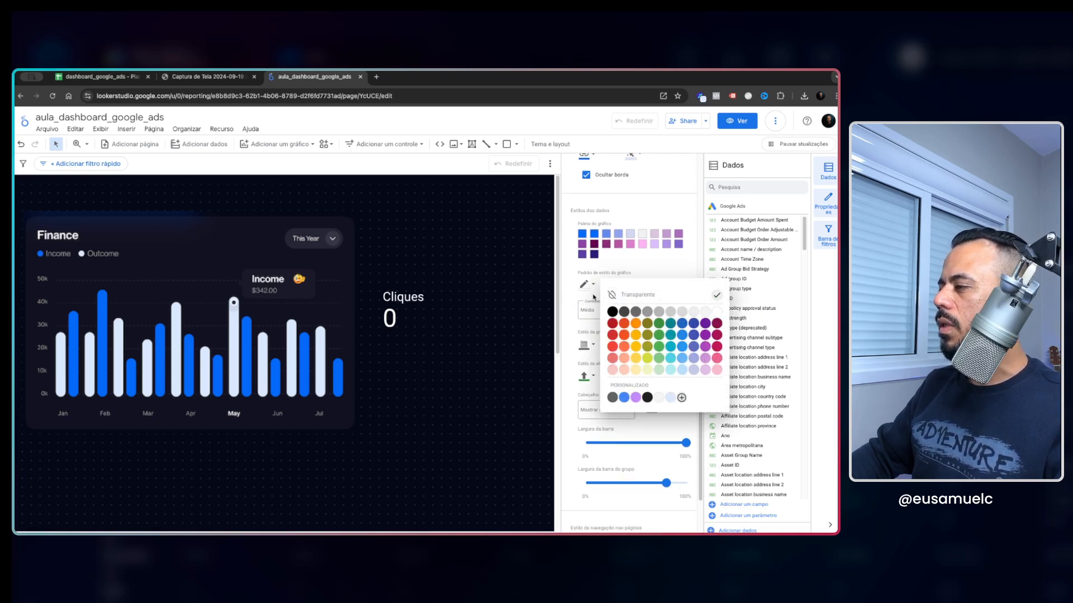
{"action": "left_click", "coordinate": [595, 306]}
{"action": "left_click", "coordinate": [596, 307]}
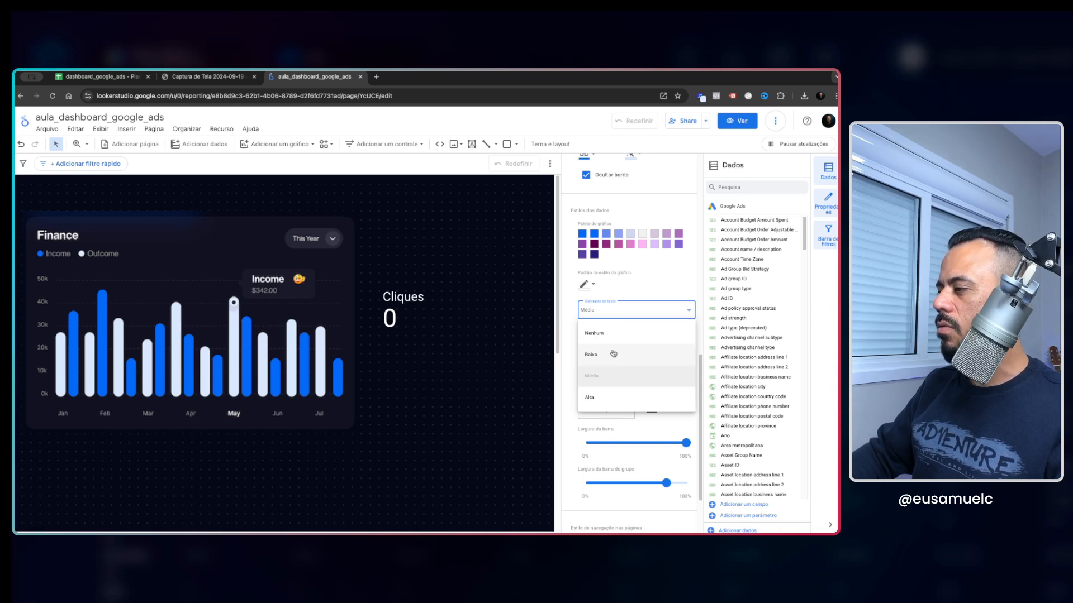
{"action": "left_click", "coordinate": [578, 335]}
{"action": "scroll", "coordinate": [578, 335], "scroll_direction": "down", "scroll_amount": 1}
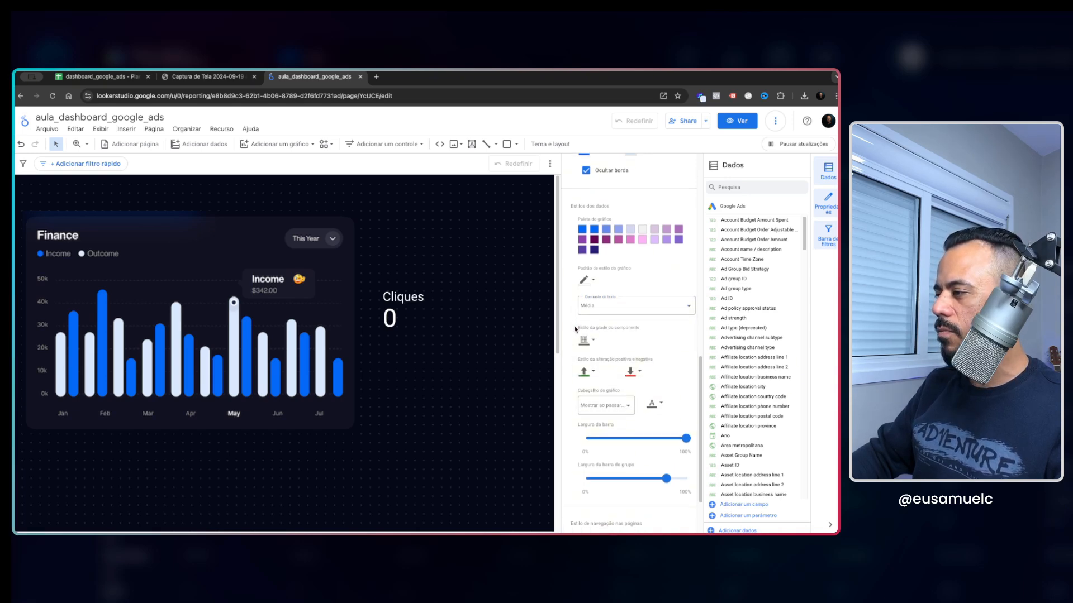
{"action": "scroll", "coordinate": [578, 336], "scroll_direction": "down", "scroll_amount": 1}
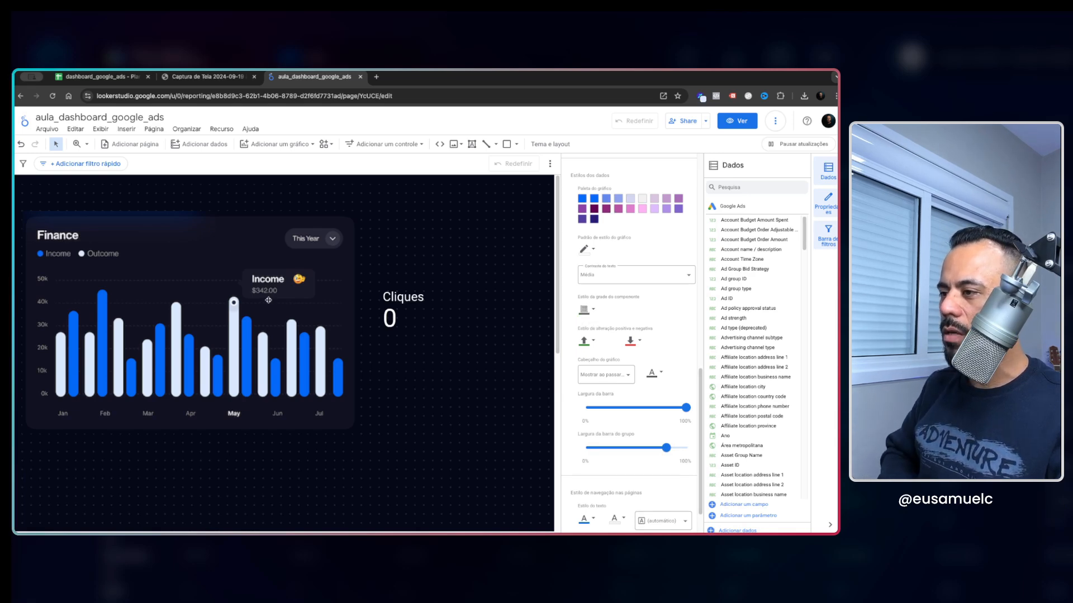
Leave the theme settings and move the reference chart image up and left, partly beyond the page edge.
{"action": "left_click", "coordinate": [235, 205]}
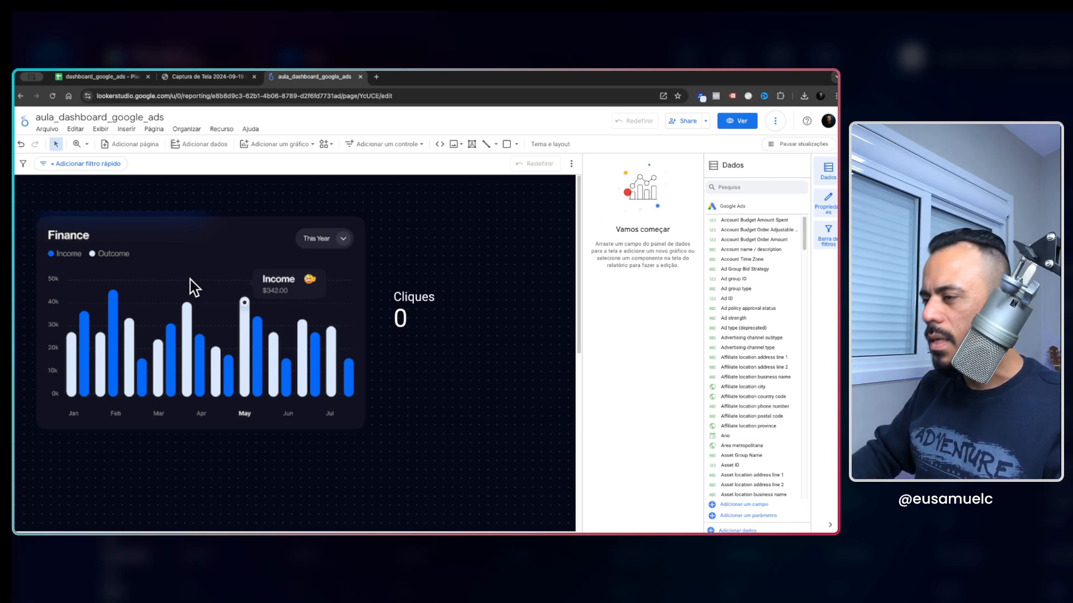
{"action": "left_click_drag", "start_coordinate": [184, 245], "coordinate": [131, 226]}
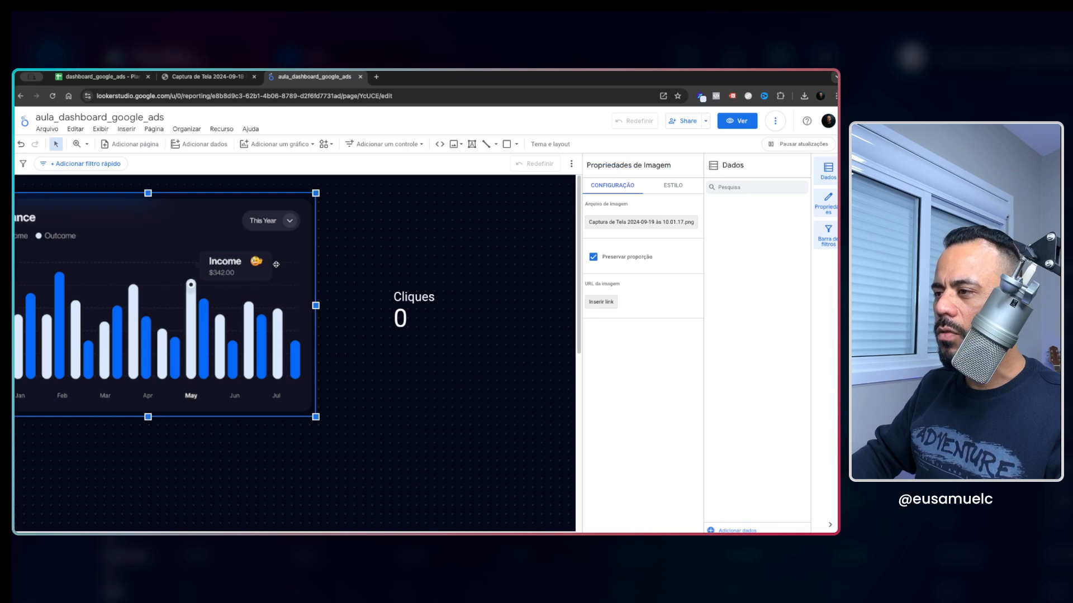
Insert a table below the reference chart image and shift it left so it sits under the image.
{"action": "left_click", "coordinate": [278, 144]}
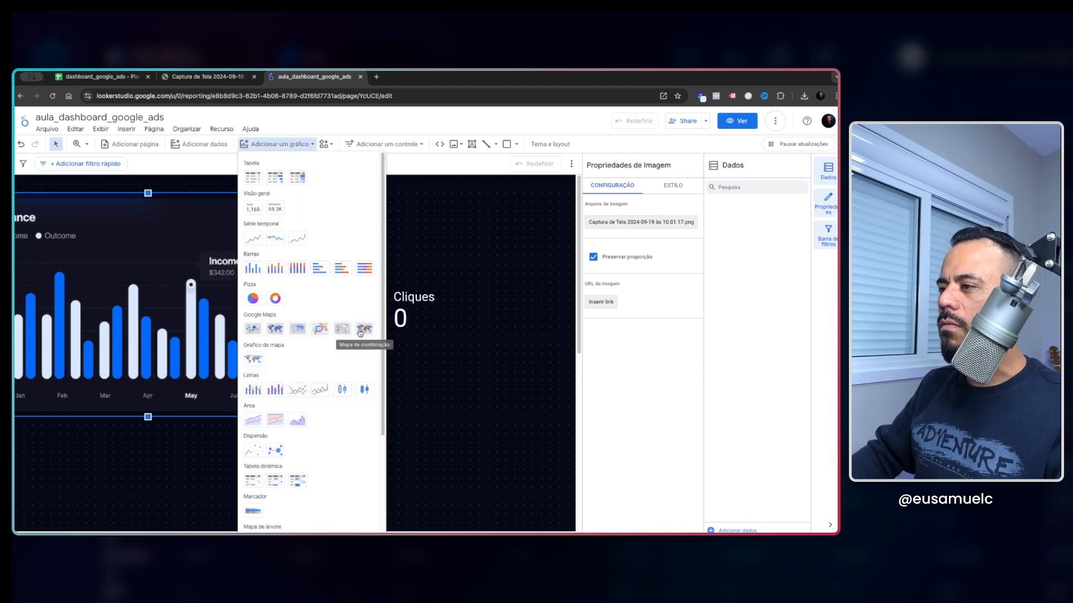
{"action": "left_click", "coordinate": [251, 180]}
{"action": "left_click", "coordinate": [340, 252]}
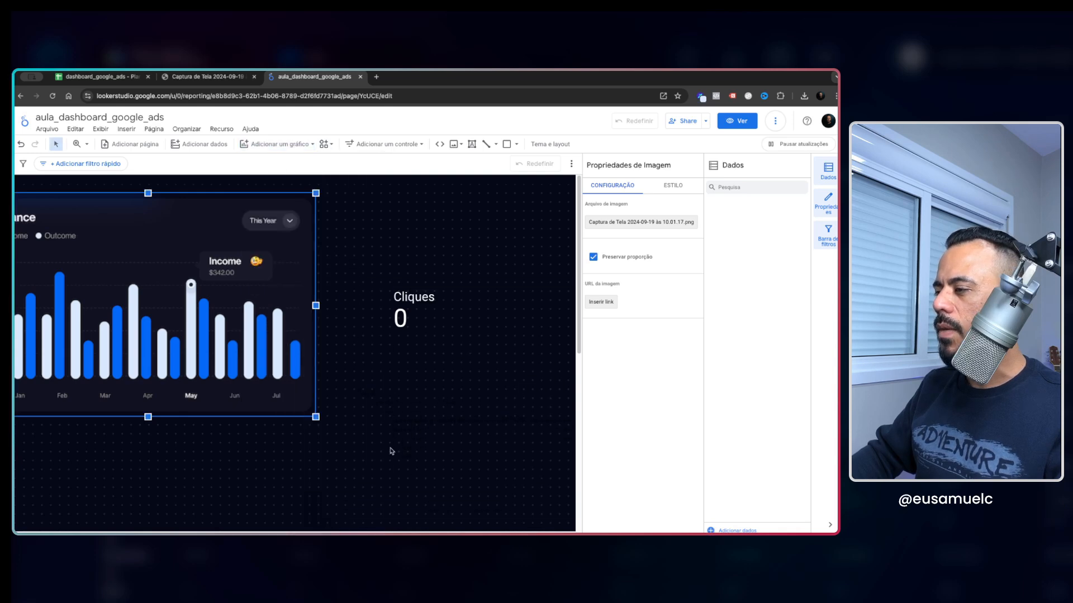
{"action": "scroll", "coordinate": [395, 447], "scroll_direction": "down", "scroll_amount": 2}
{"action": "left_click_drag", "start_coordinate": [388, 324], "coordinate": [156, 491]}
{"action": "left_click_drag", "start_coordinate": [227, 453], "coordinate": [227, 471]}
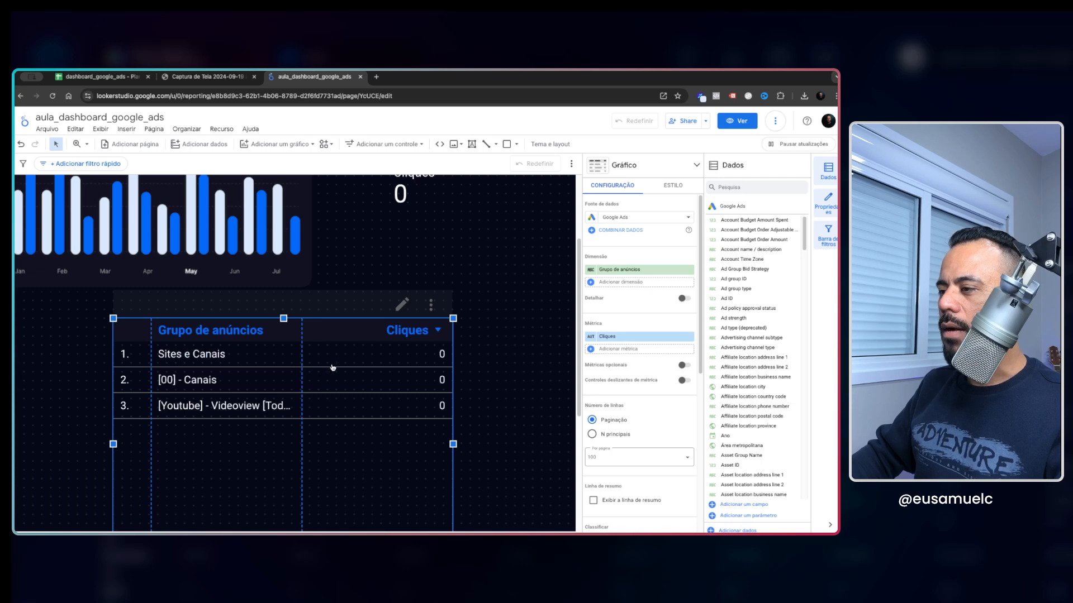
{"action": "left_click_drag", "start_coordinate": [330, 293], "coordinate": [209, 326]}
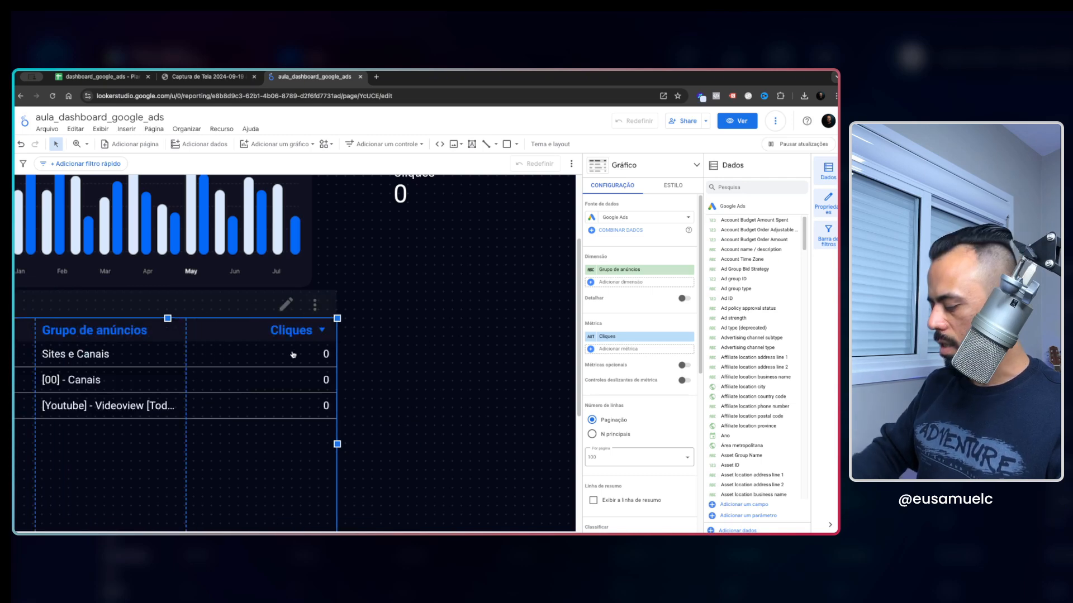
Delete the table and insert a column chart in the empty area below the reference chart image.
{"action": "key", "text": "Delete"}
{"action": "left_click", "coordinate": [278, 144]}
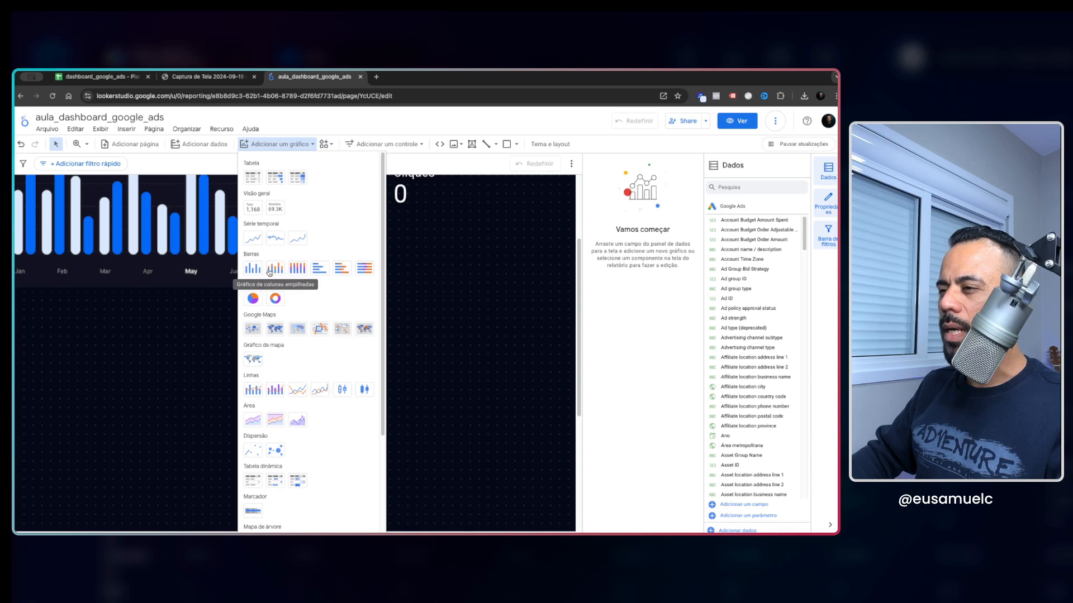
{"action": "left_click", "coordinate": [249, 269]}
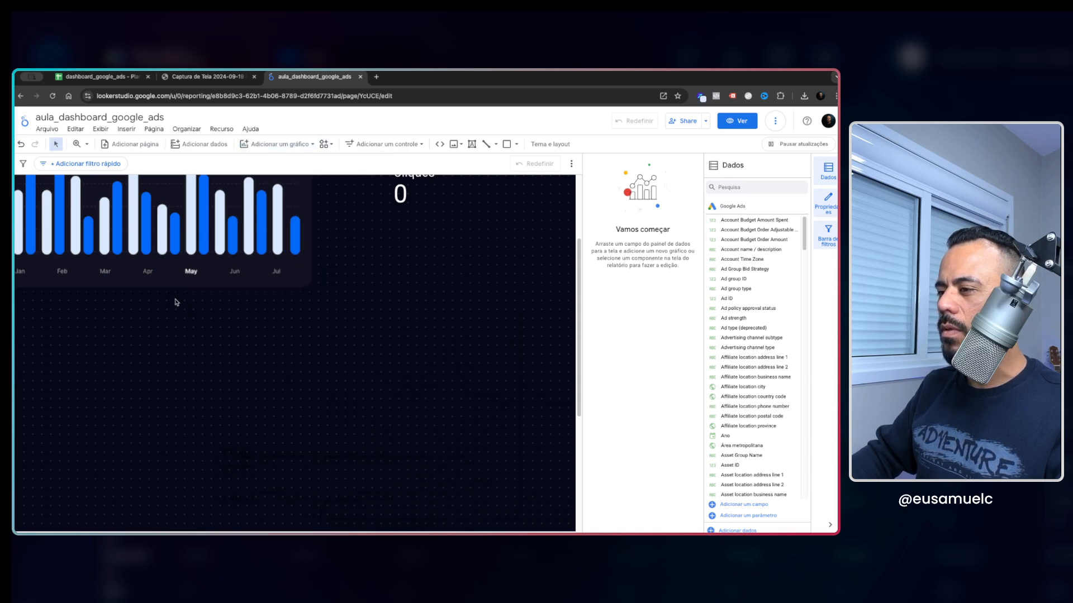
{"action": "left_click", "coordinate": [177, 338]}
Examine the column chart's grid lines and compare them with the Finance chart in the reference dashboard screenshot.
{"action": "scroll", "coordinate": [177, 338], "scroll_direction": "down", "scroll_amount": 2}
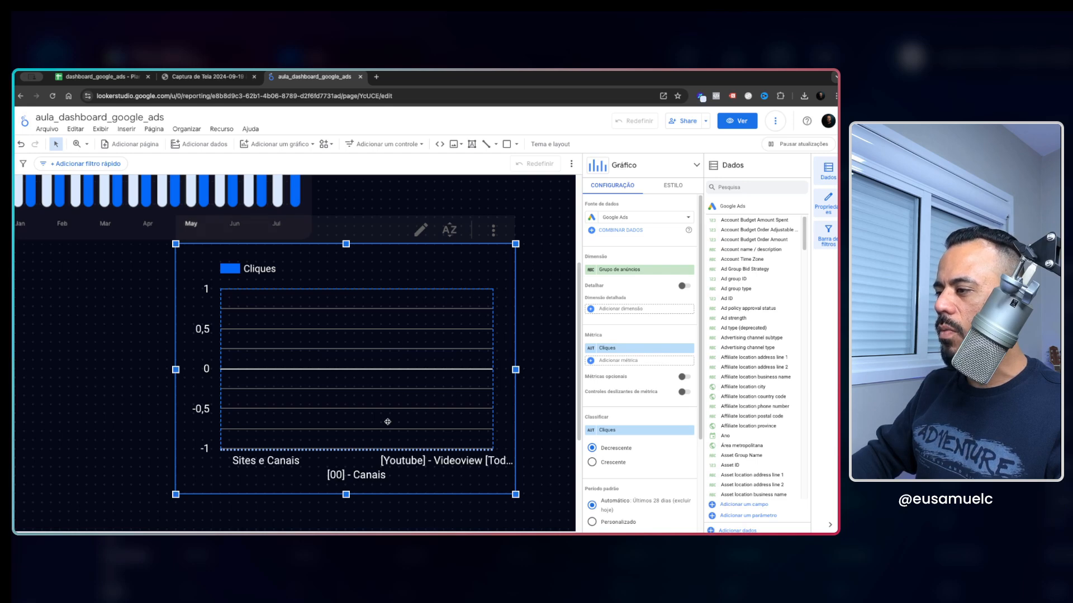
{"action": "scroll", "coordinate": [87, 337], "scroll_direction": "up", "scroll_amount": 2}
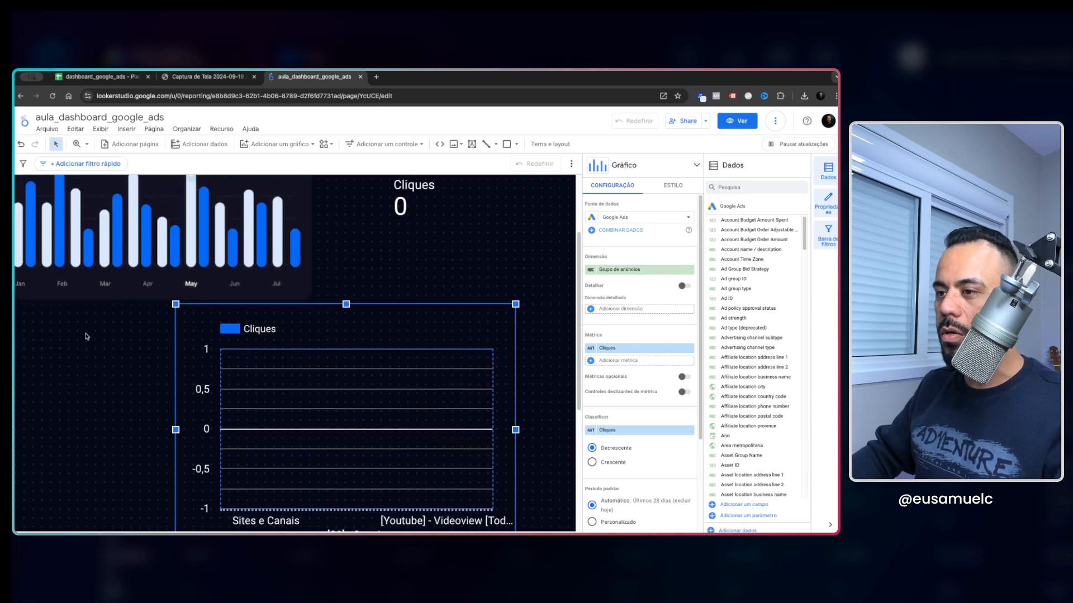
{"action": "scroll", "coordinate": [108, 363], "scroll_direction": "down", "scroll_amount": 2}
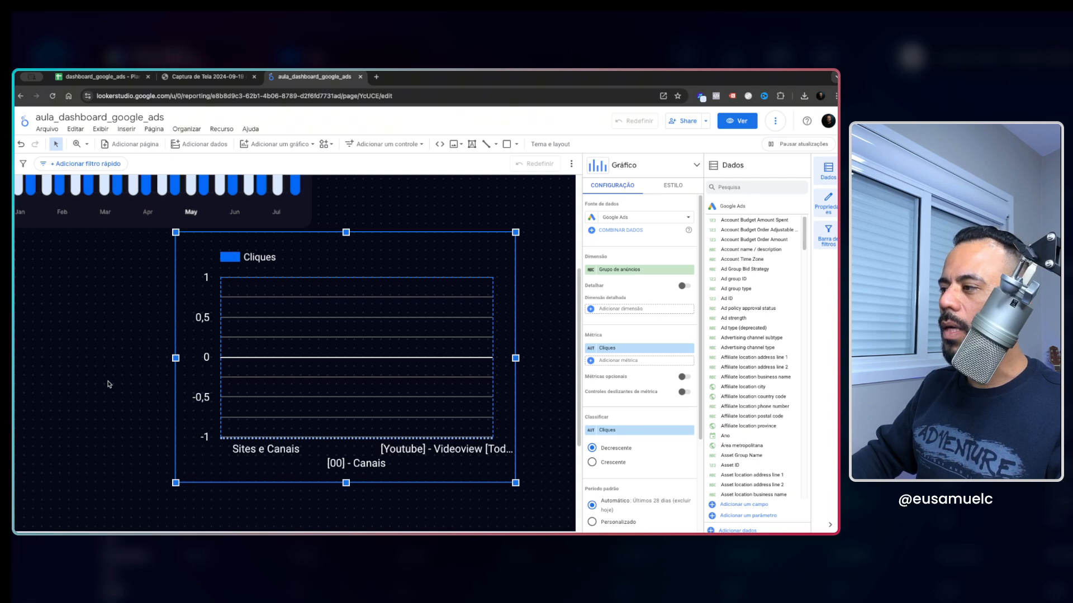
{"action": "scroll", "coordinate": [109, 385], "scroll_direction": "down", "scroll_amount": 2}
{"action": "scroll", "coordinate": [95, 366], "scroll_direction": "up", "scroll_amount": 2}
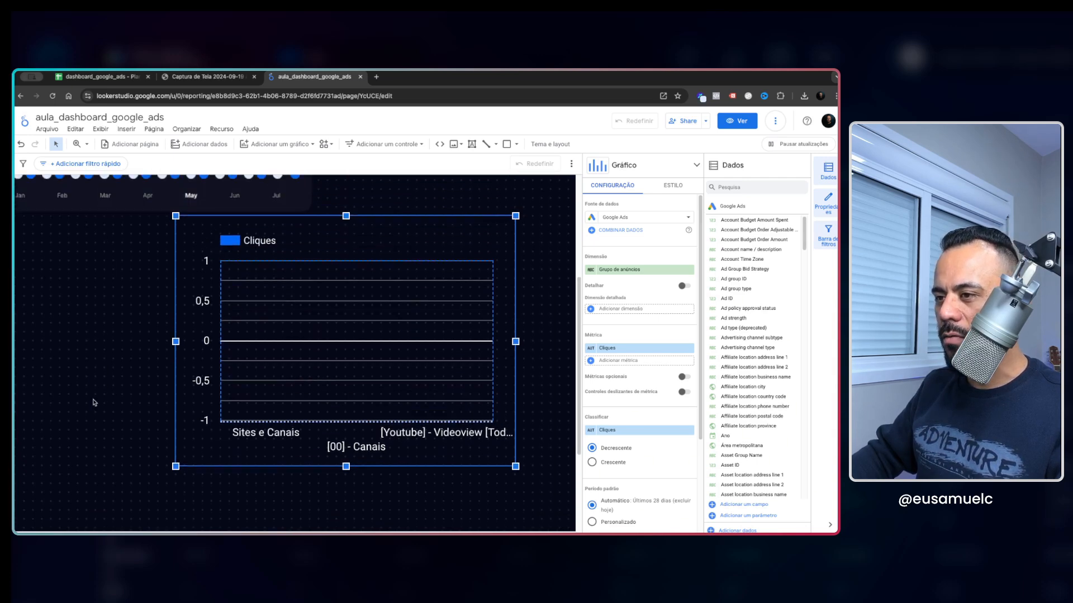
{"action": "scroll", "coordinate": [173, 435], "scroll_direction": "down", "scroll_amount": 1}
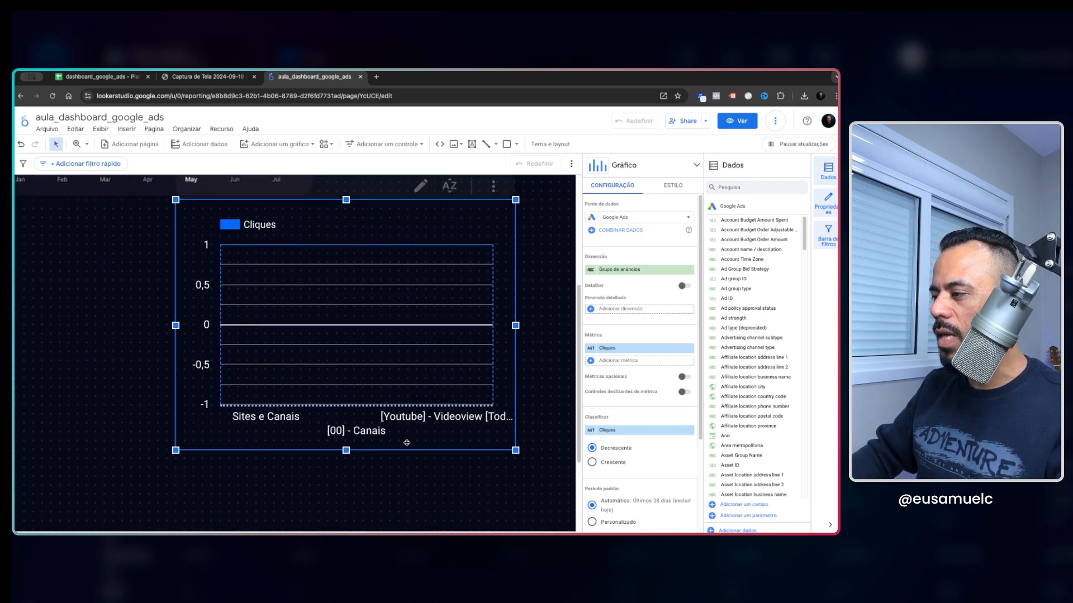
{"action": "scroll", "coordinate": [112, 342], "scroll_direction": "up", "scroll_amount": 2}
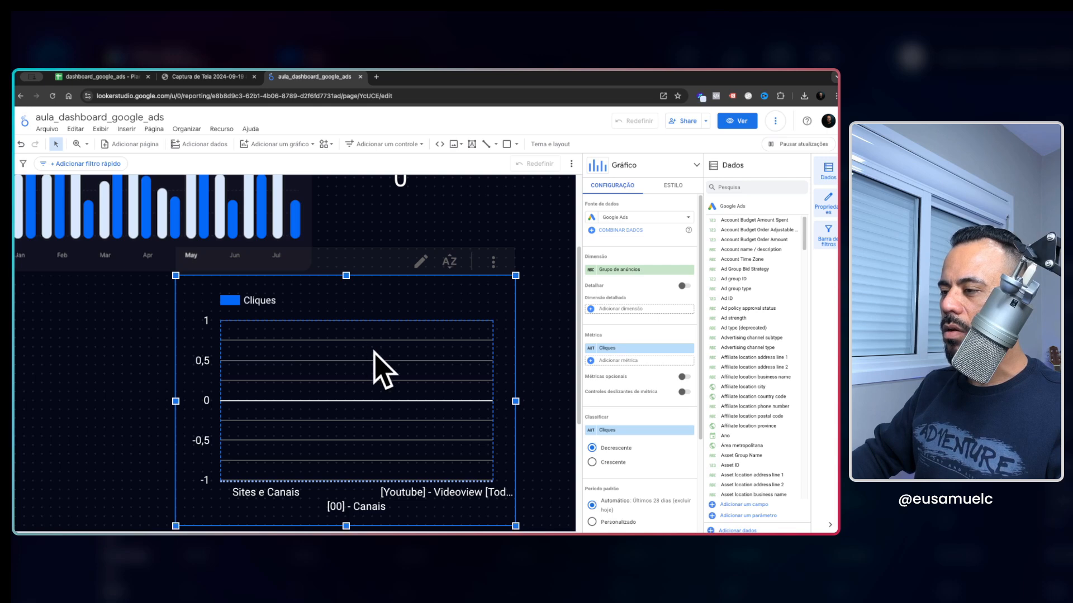
{"action": "scroll", "coordinate": [321, 362], "scroll_direction": "up", "scroll_amount": 1}
{"action": "left_click", "coordinate": [223, 81]}
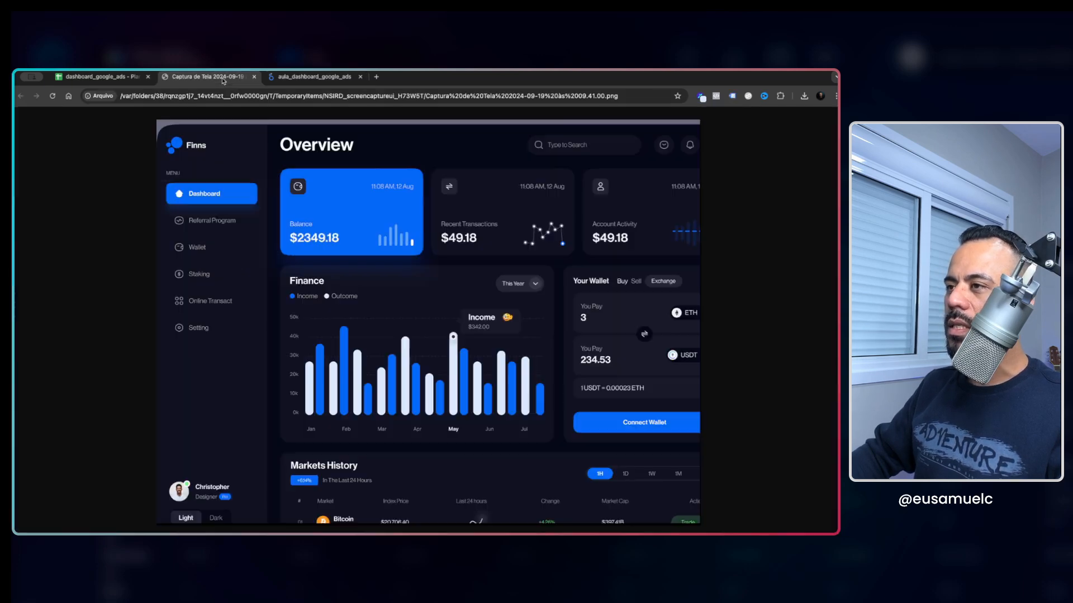
{"action": "left_click", "coordinate": [315, 77]}
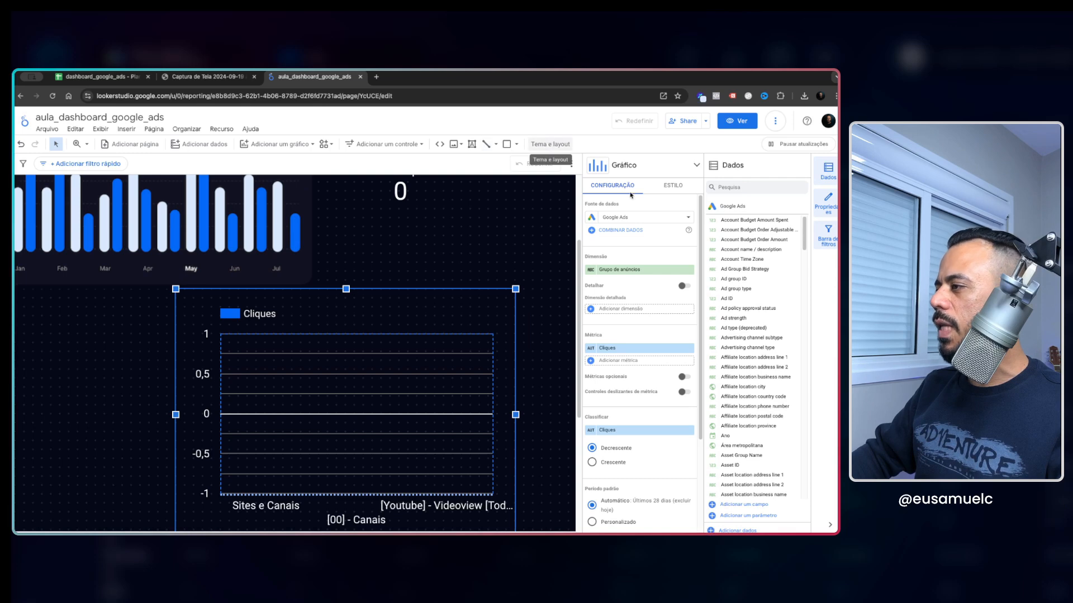
Find the component grid colour in the theme customization and sample the dark card colour near the reference image's upper edge with Smart Color Picker.
{"action": "left_click", "coordinate": [549, 144]}
{"action": "left_click", "coordinate": [665, 217]}
{"action": "scroll", "coordinate": [615, 338], "scroll_direction": "down", "scroll_amount": 6}
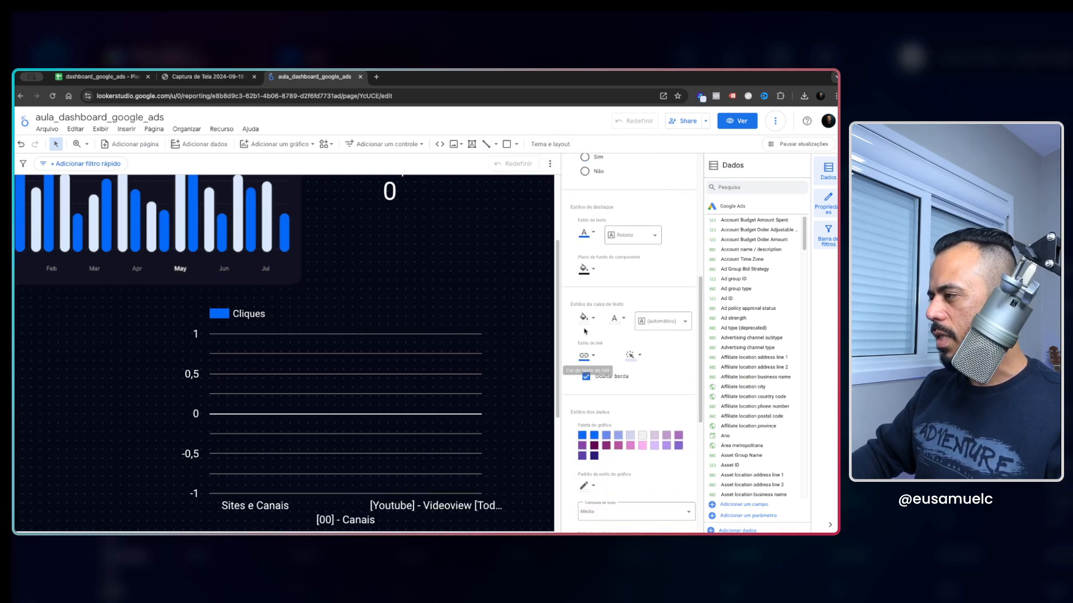
{"action": "scroll", "coordinate": [581, 321], "scroll_direction": "down", "scroll_amount": 5}
{"action": "left_click", "coordinate": [587, 300]}
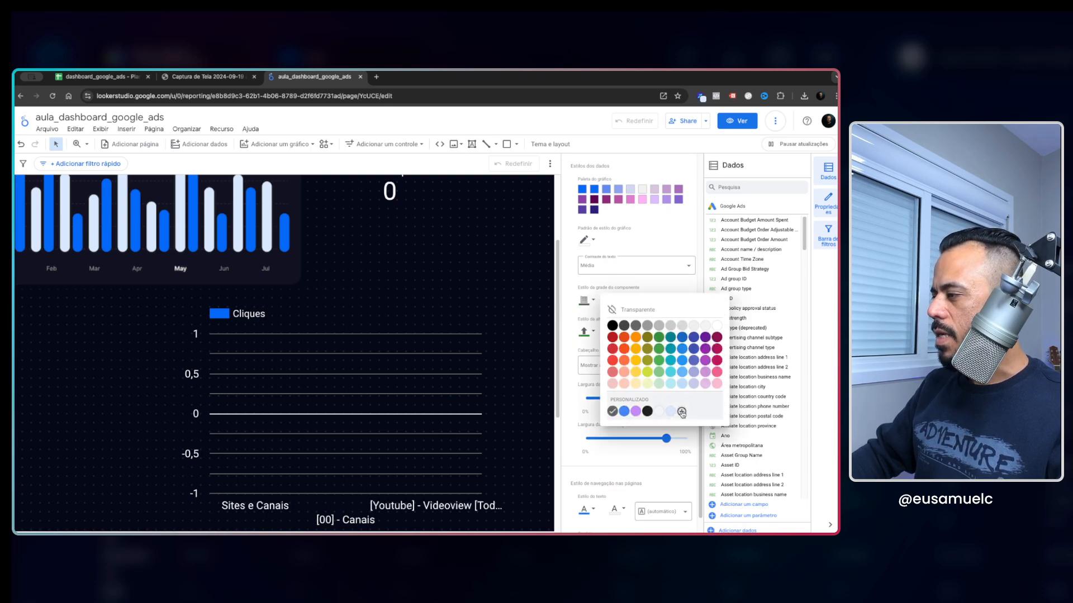
{"action": "left_click", "coordinate": [569, 291]}
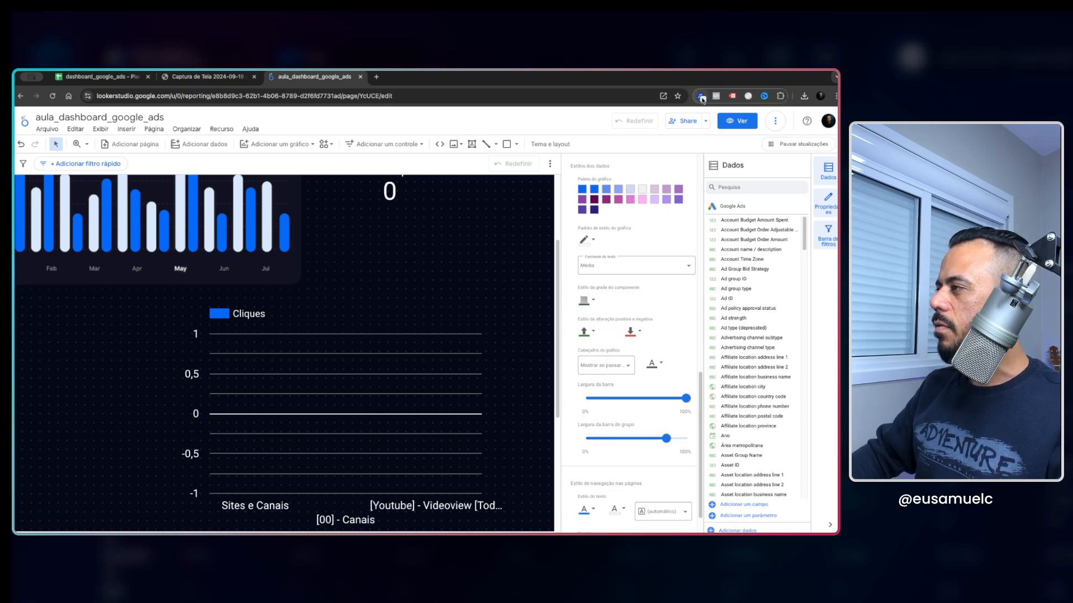
{"action": "scroll", "coordinate": [235, 274], "scroll_direction": "up", "scroll_amount": 2}
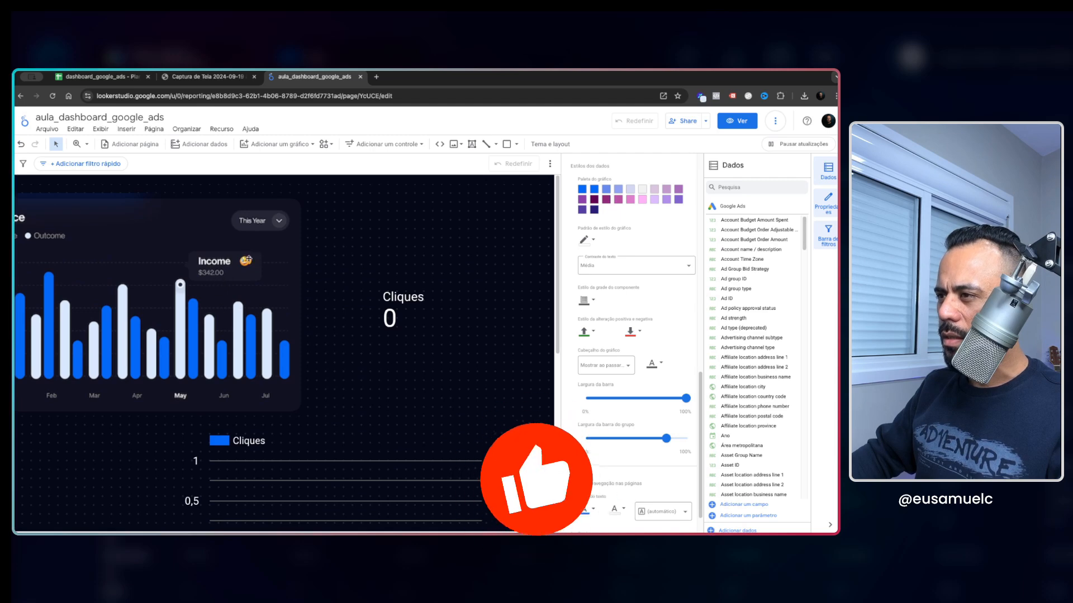
{"action": "left_click", "coordinate": [702, 97]}
{"action": "left_click", "coordinate": [624, 317]}
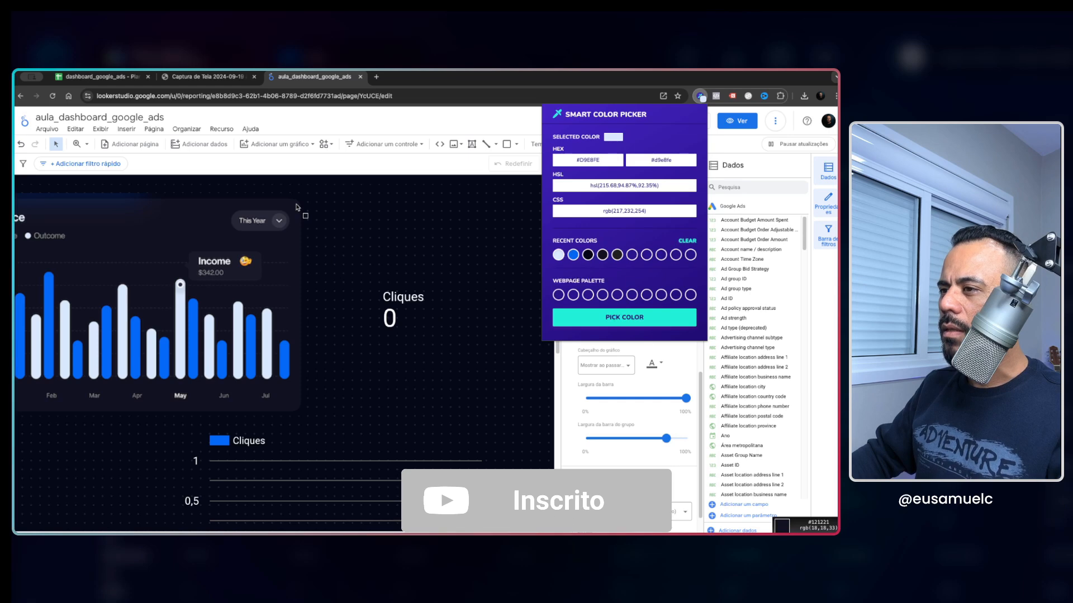
{"action": "left_click", "coordinate": [121, 205]}
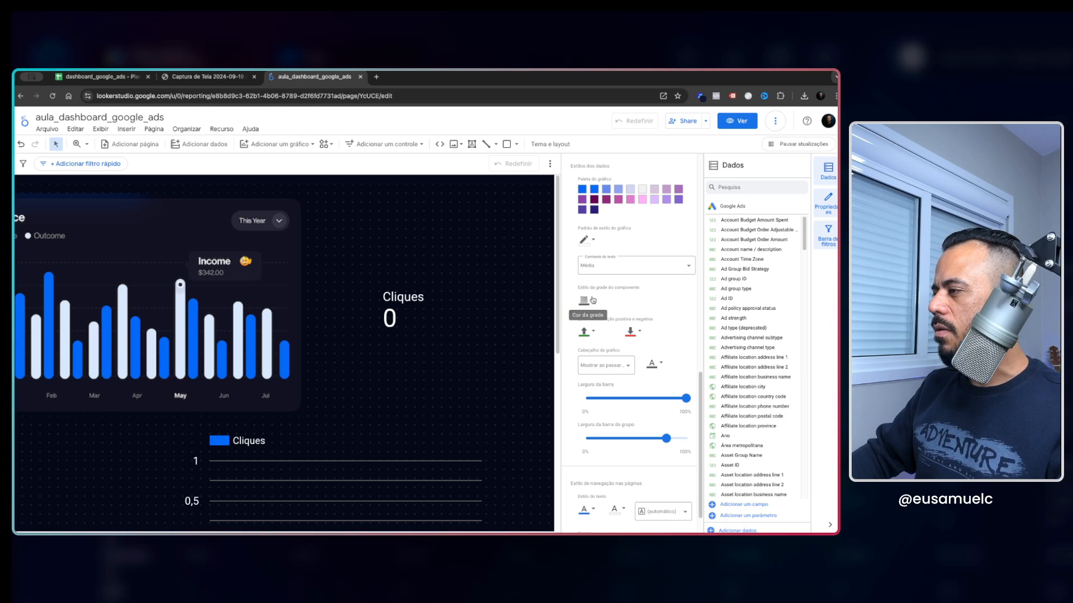
Set the theme's component grid colour to #11182f and check the column chart's grid lines.
{"action": "left_click", "coordinate": [593, 331]}
{"action": "left_click", "coordinate": [682, 412]}
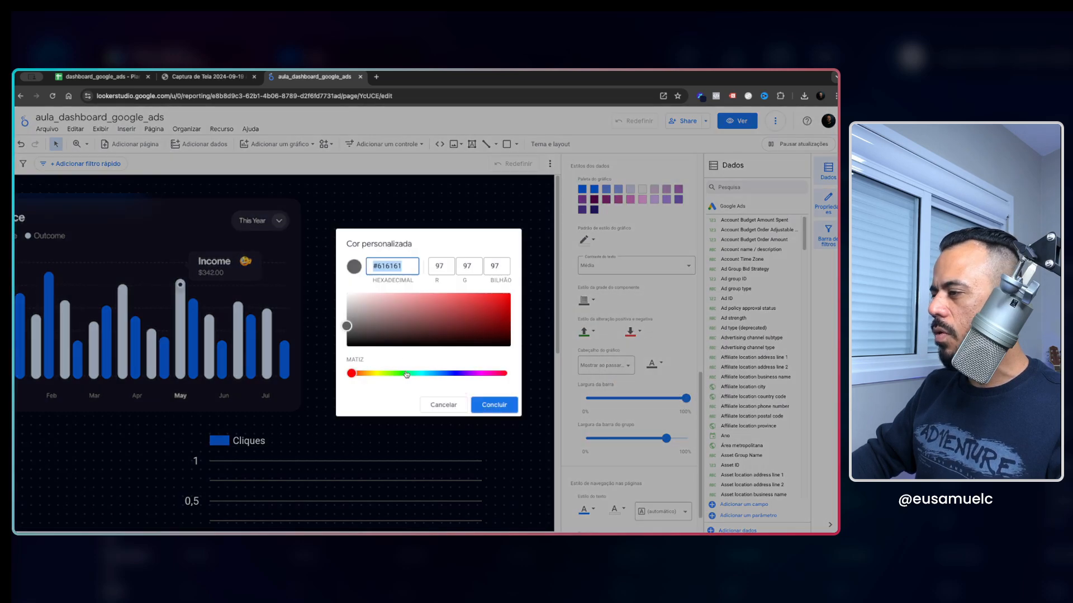
{"action": "type", "text": "#11182f"}
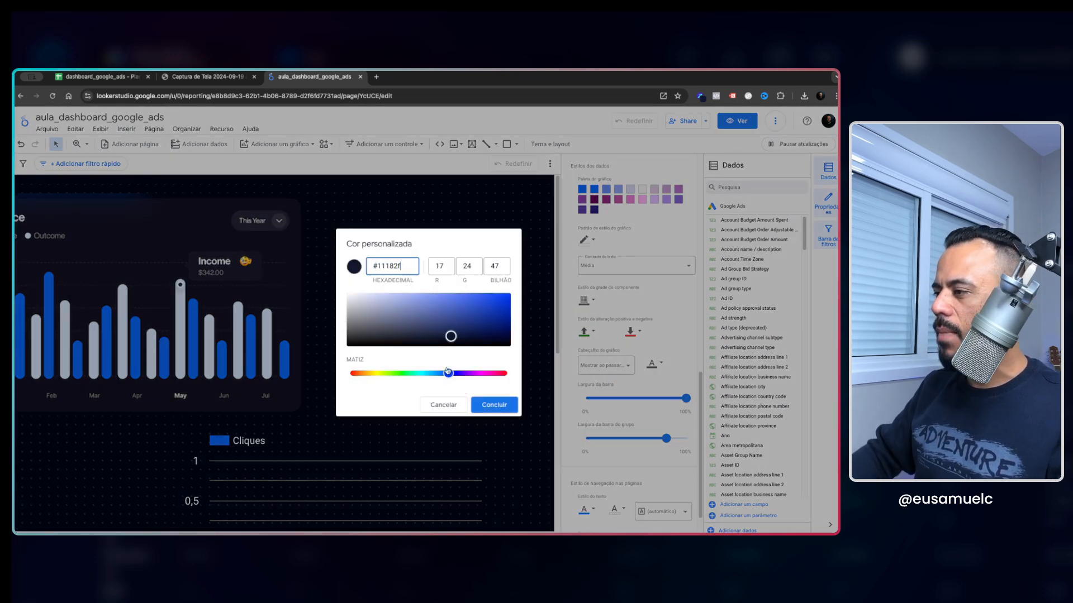
{"action": "left_click", "coordinate": [494, 404]}
{"action": "scroll", "coordinate": [489, 416], "scroll_direction": "down", "scroll_amount": 1}
{"action": "scroll", "coordinate": [489, 416], "scroll_direction": "down", "scroll_amount": 2}
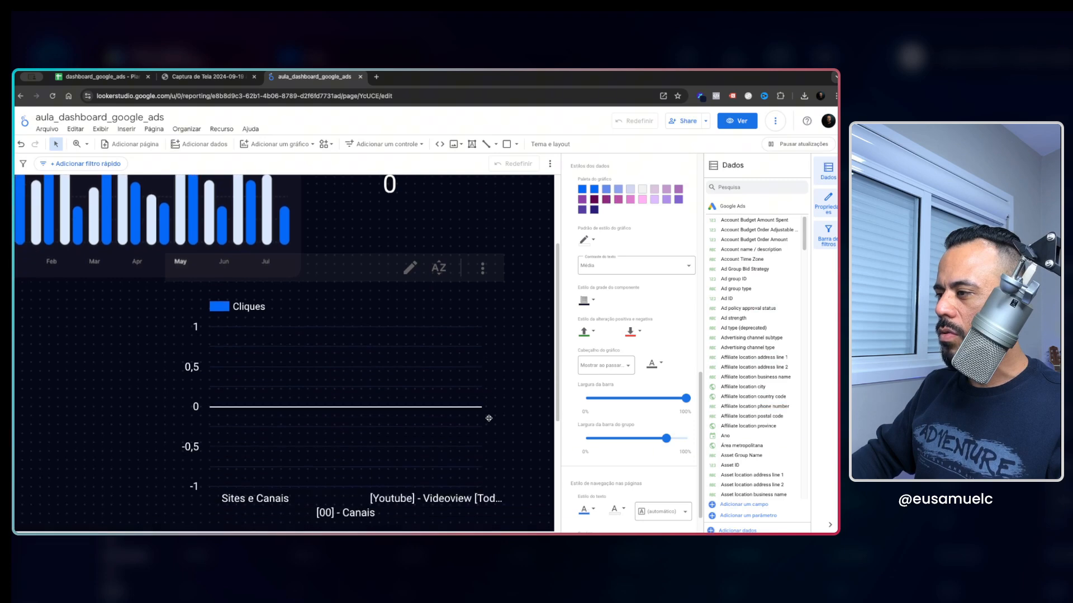
{"action": "scroll", "coordinate": [354, 376], "scroll_direction": "down", "scroll_amount": 1}
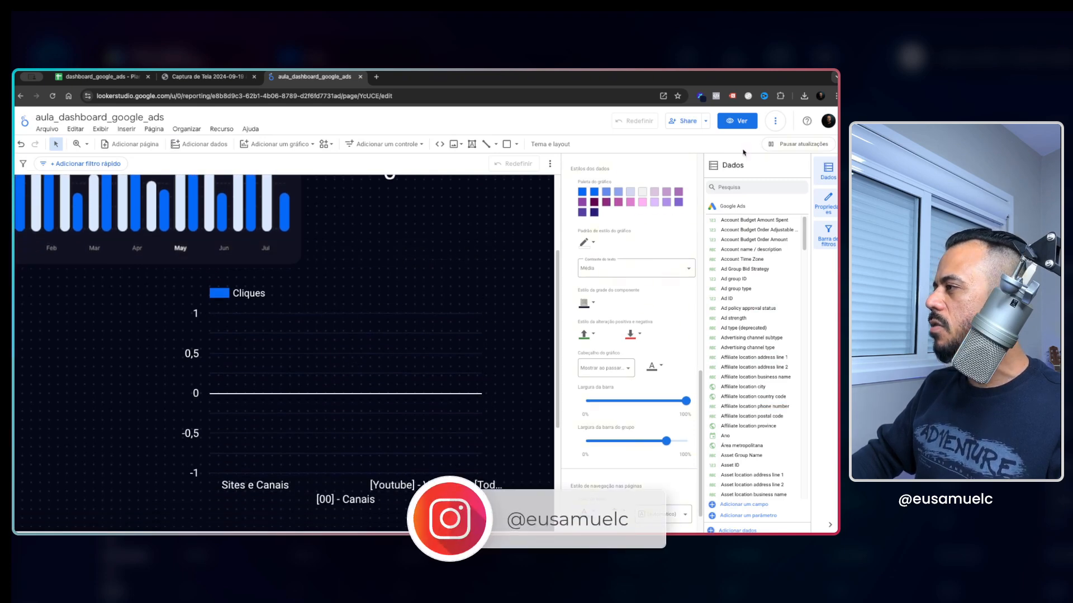
Preview the report in view mode, then return to editing and move the column chart down and to the right.
{"action": "left_click", "coordinate": [735, 120]}
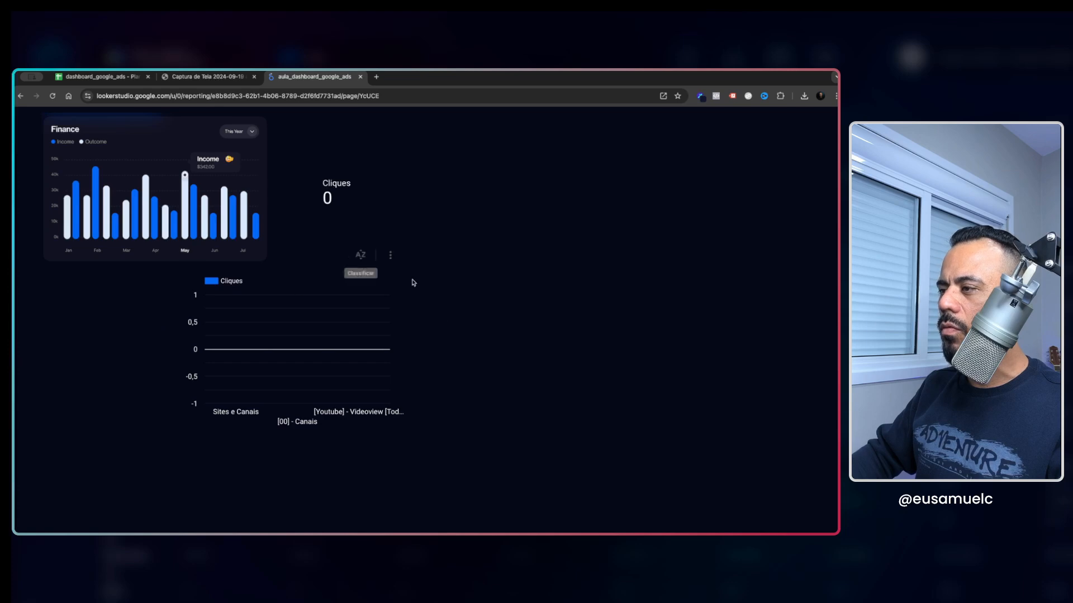
{"action": "left_click", "coordinate": [755, 125]}
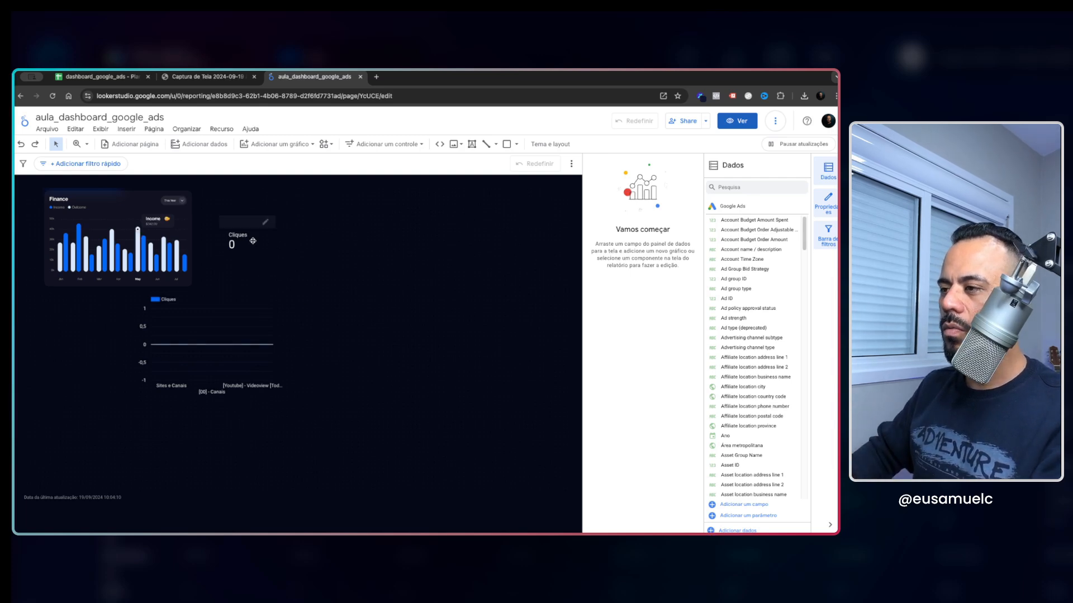
{"action": "left_click_drag", "start_coordinate": [207, 300], "coordinate": [244, 328]}
{"action": "left_click", "coordinate": [417, 277]}
Examine the positive and negative change colours in the theme's data styles.
{"action": "left_click", "coordinate": [550, 144]}
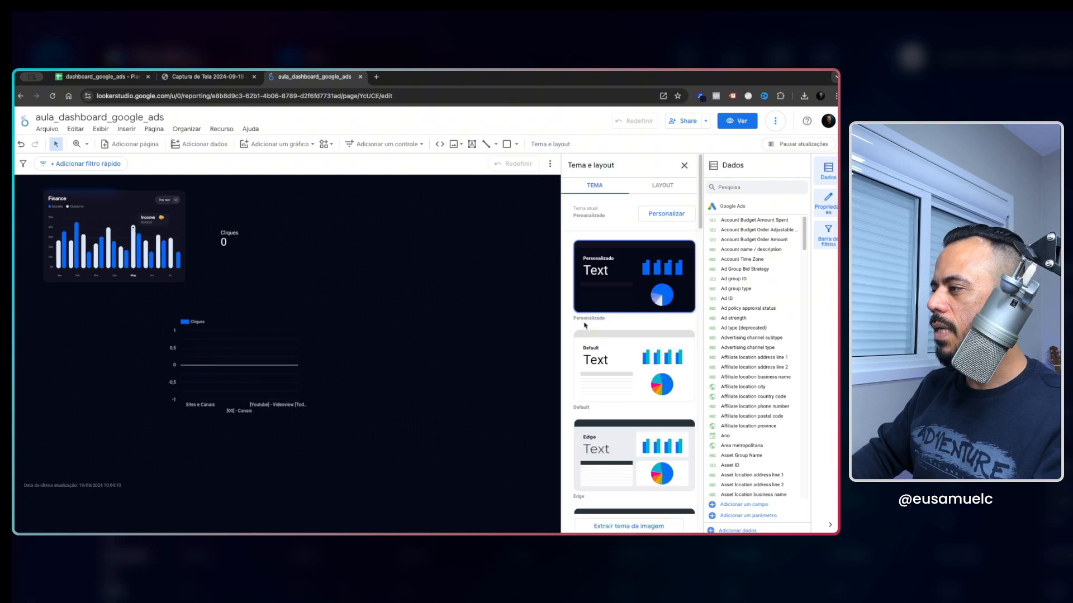
{"action": "left_click", "coordinate": [666, 214]}
{"action": "scroll", "coordinate": [617, 391], "scroll_direction": "down", "scroll_amount": 5}
{"action": "scroll", "coordinate": [618, 433], "scroll_direction": "down", "scroll_amount": 4}
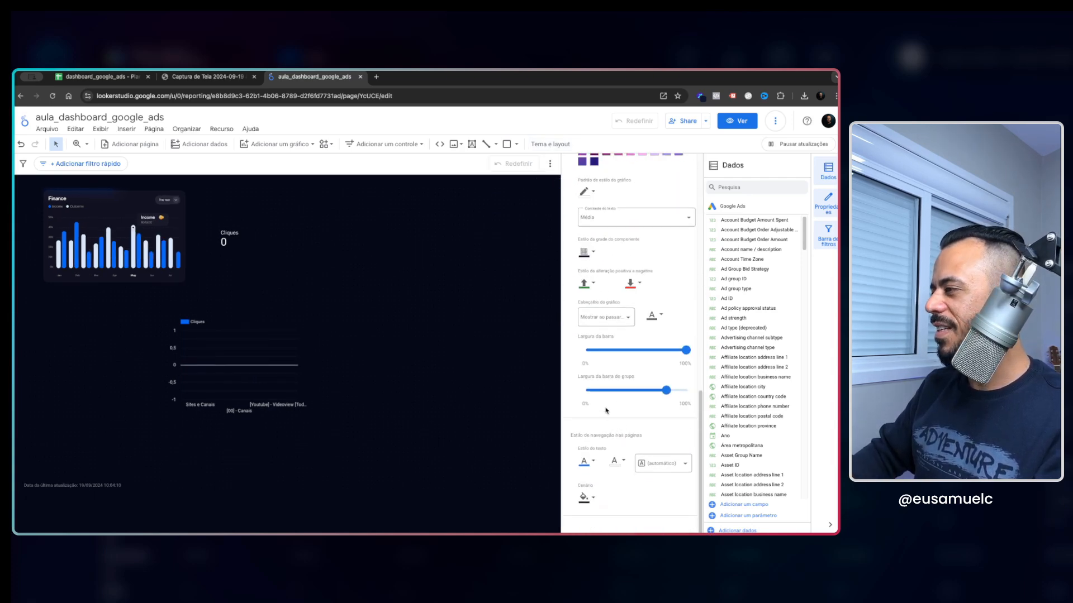
{"action": "left_click", "coordinate": [594, 285]}
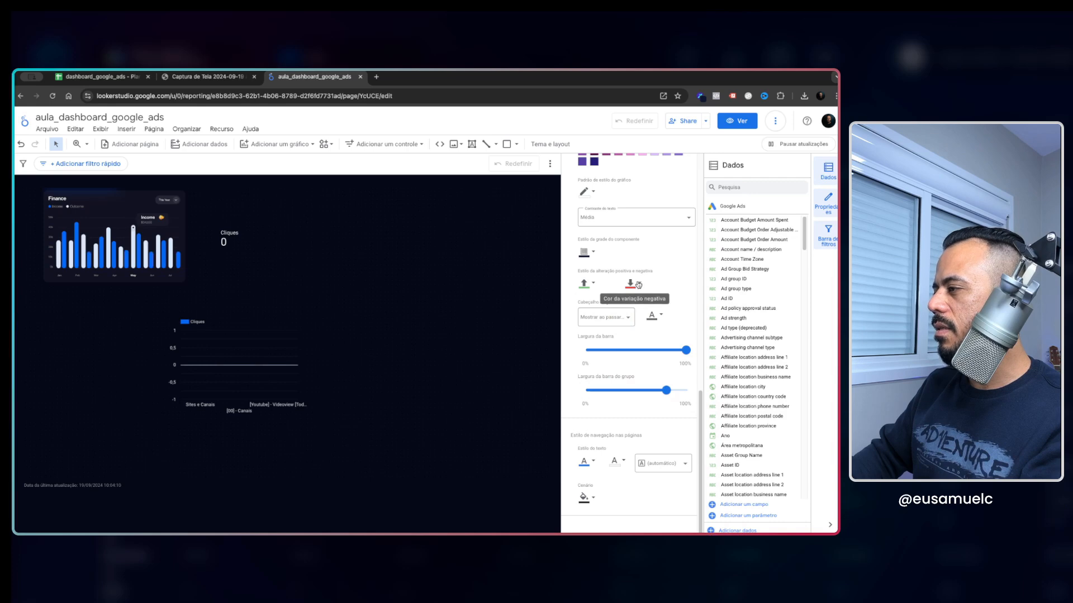
{"action": "left_click", "coordinate": [637, 283]}
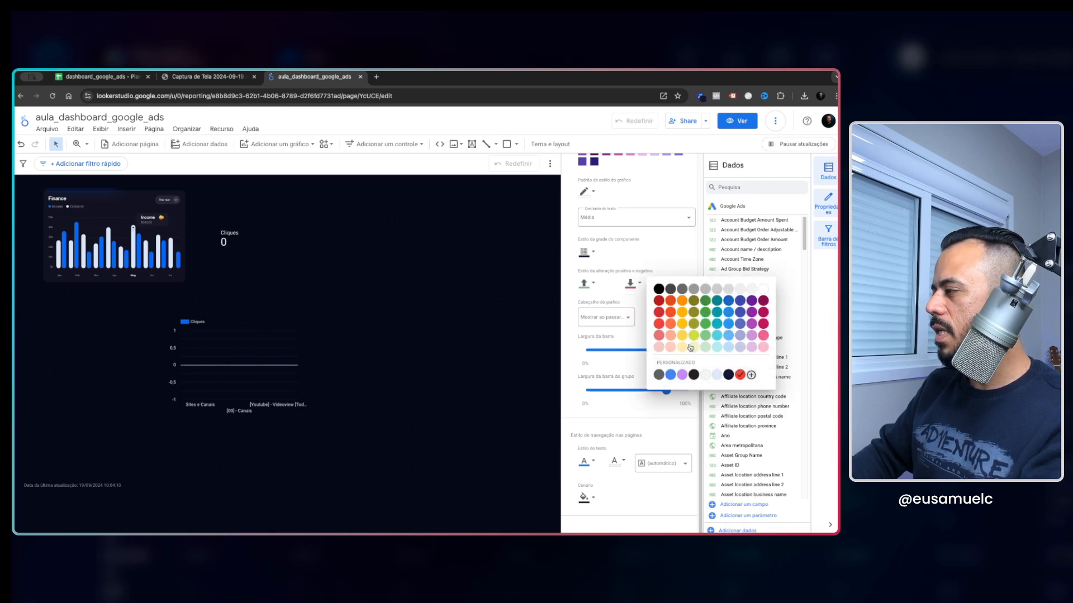
{"action": "left_click", "coordinate": [666, 340]}
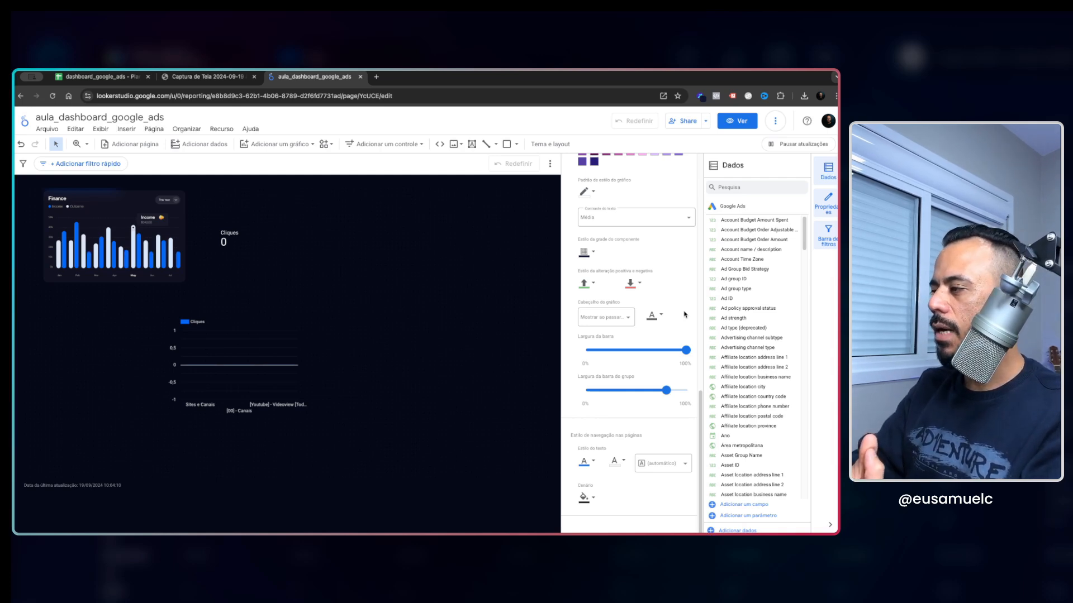
Set the theme's chart header to "Mostrar sempre" and move the column chart further right and down.
{"action": "left_click", "coordinate": [627, 323]}
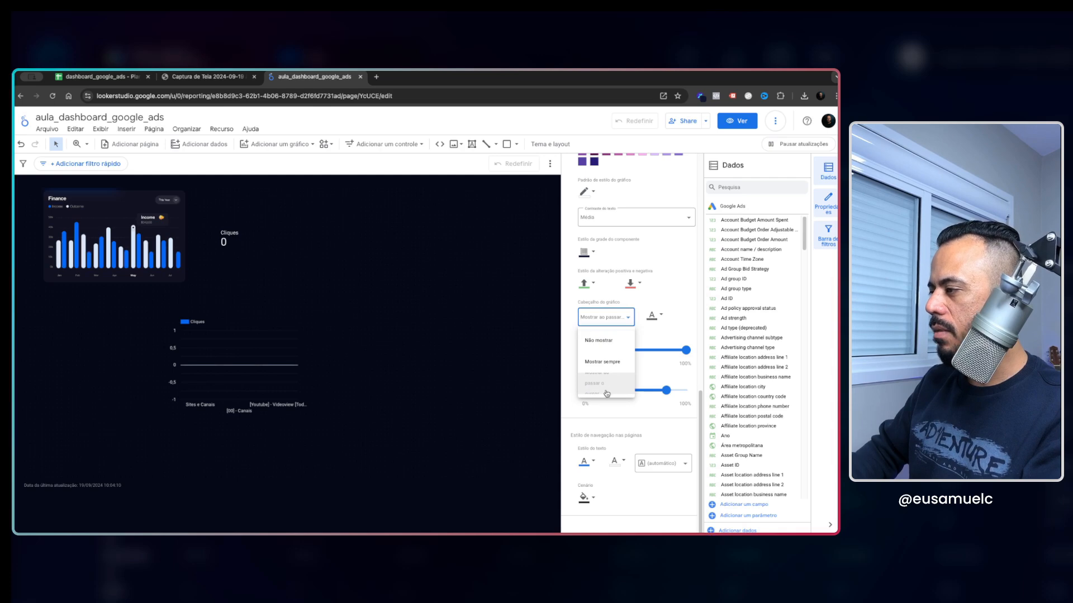
{"action": "left_click", "coordinate": [602, 362]}
{"action": "left_click_drag", "start_coordinate": [292, 313], "coordinate": [338, 325]}
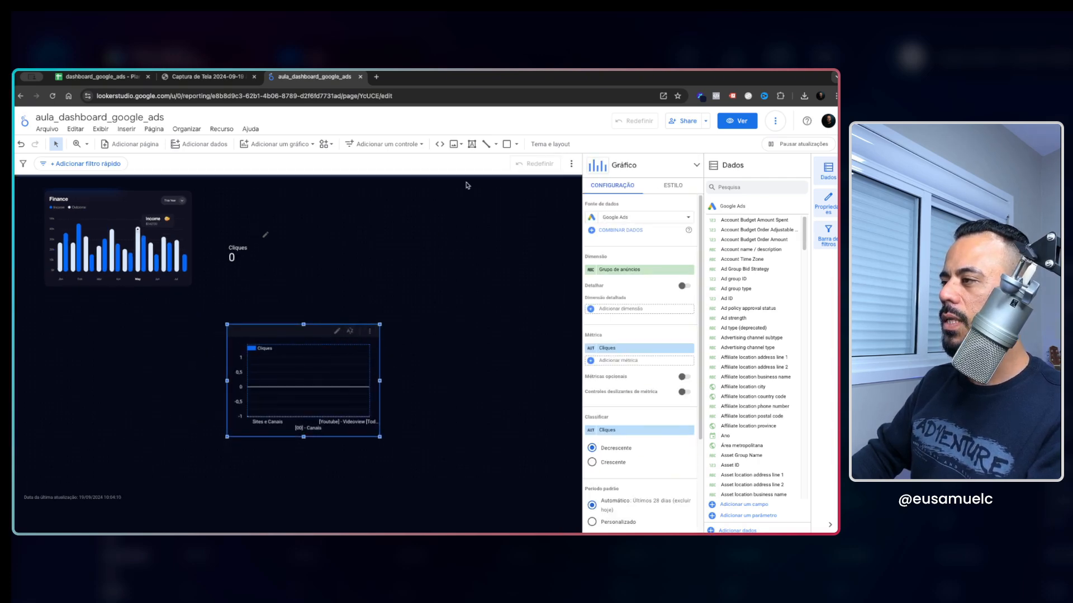
Set the theme's chart header colour to the custom light blue.
{"action": "left_click", "coordinate": [550, 144]}
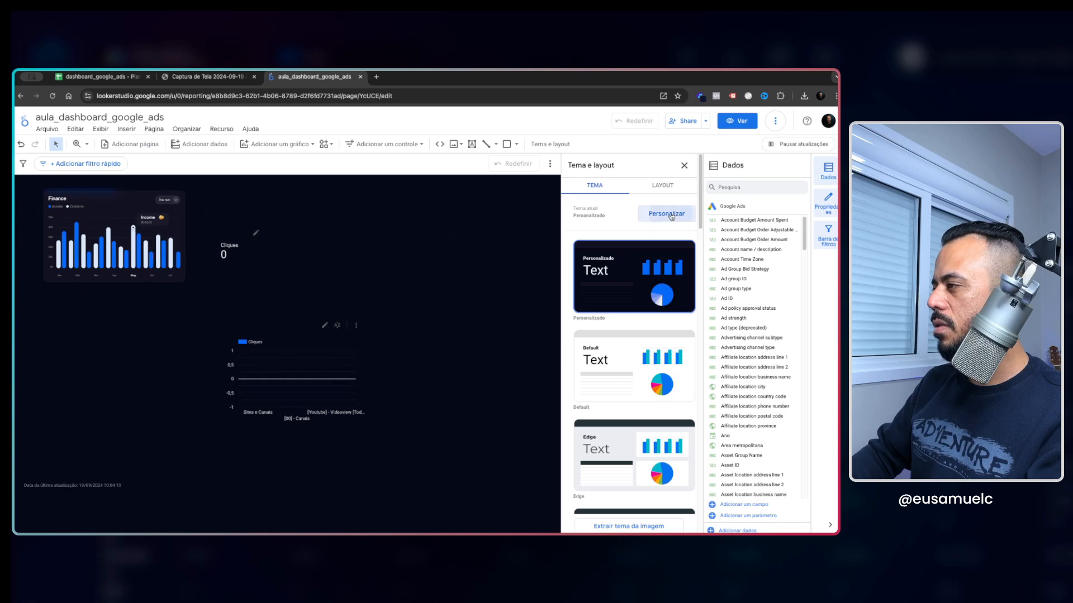
{"action": "left_click", "coordinate": [665, 218]}
{"action": "scroll", "coordinate": [624, 370], "scroll_direction": "down", "scroll_amount": 10}
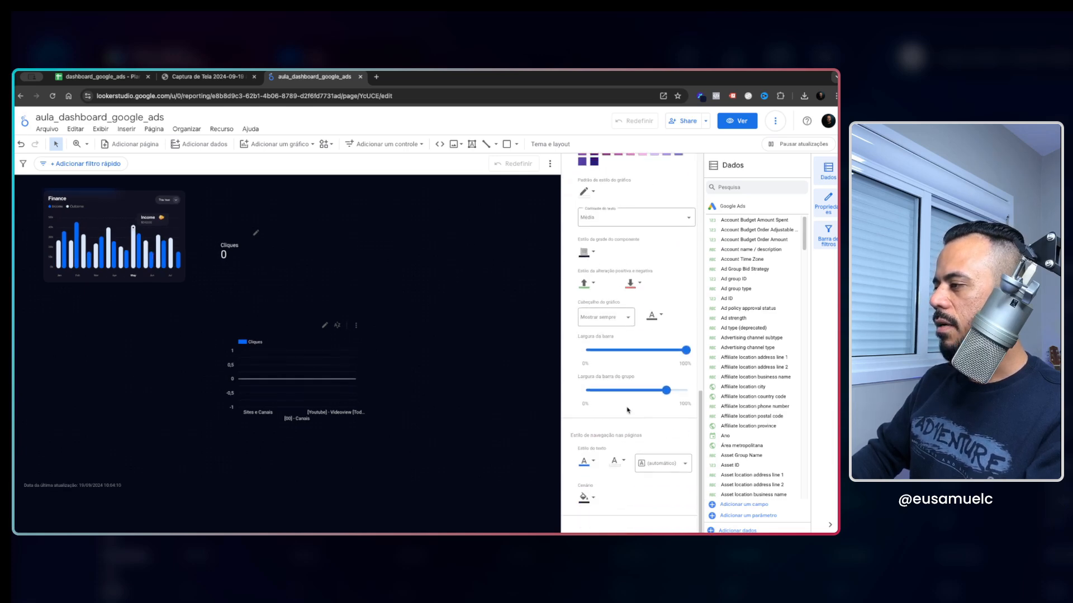
{"action": "left_click", "coordinate": [653, 317]}
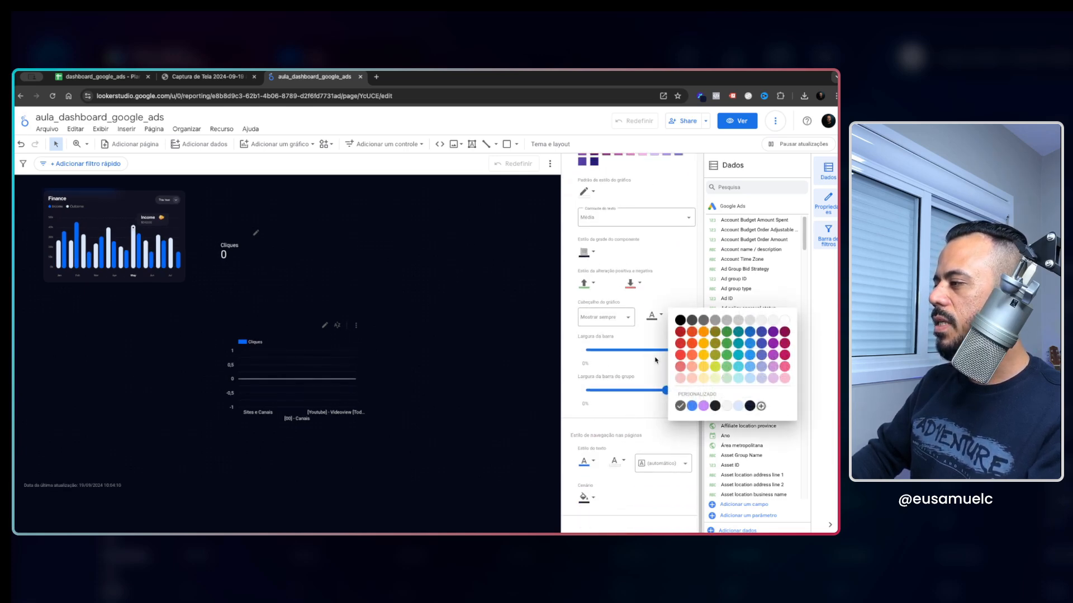
{"action": "left_click", "coordinate": [738, 406]}
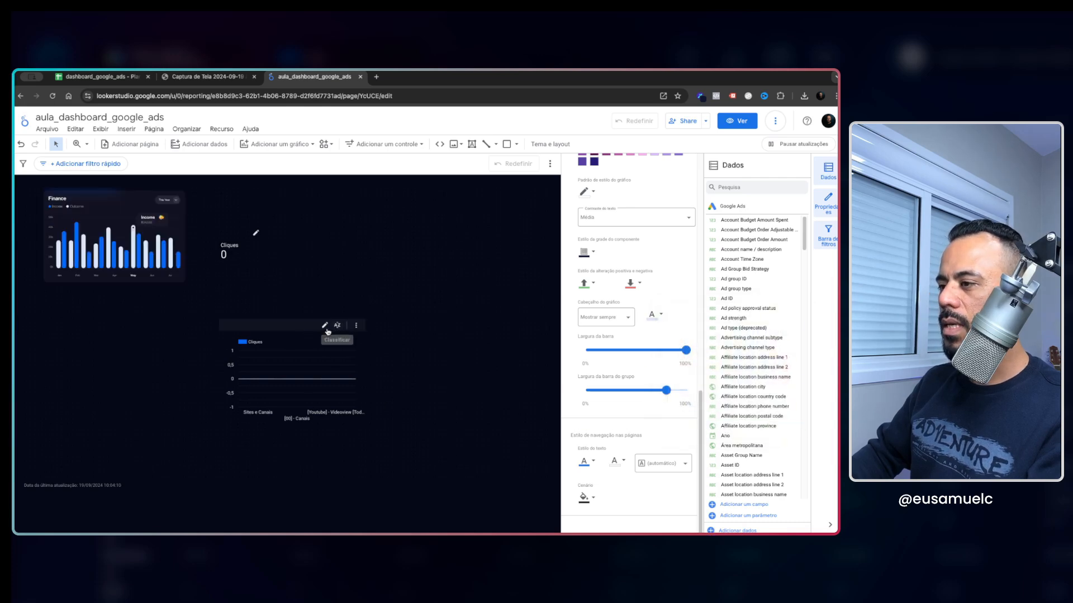
Sample a colour from the Finance reference image and open a custom colour for the theme's chart header, confirming the dialog.
{"action": "left_click", "coordinate": [652, 315]}
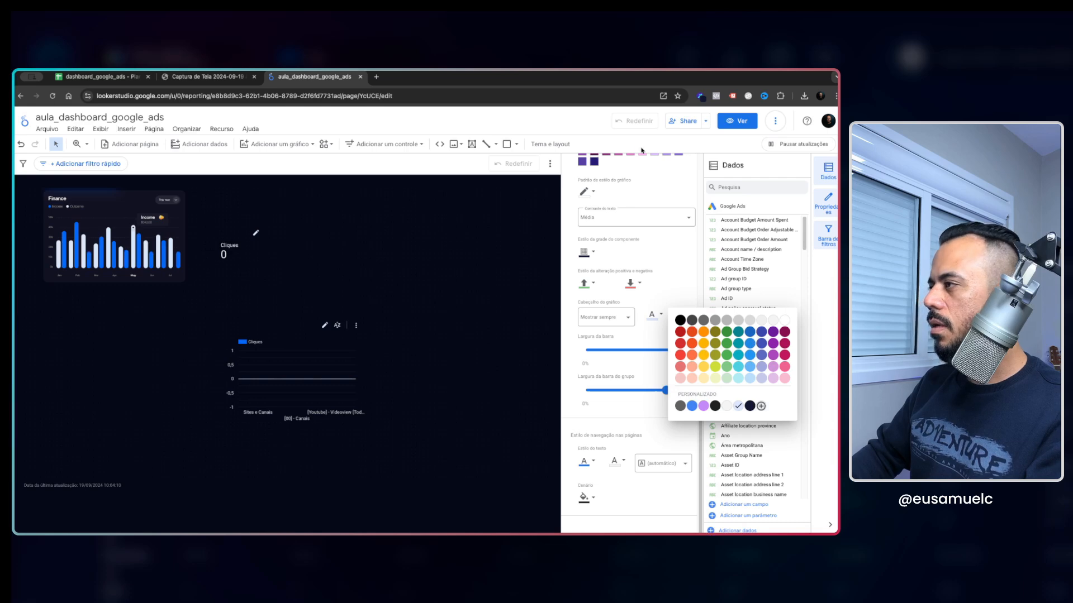
{"action": "left_click", "coordinate": [700, 96]}
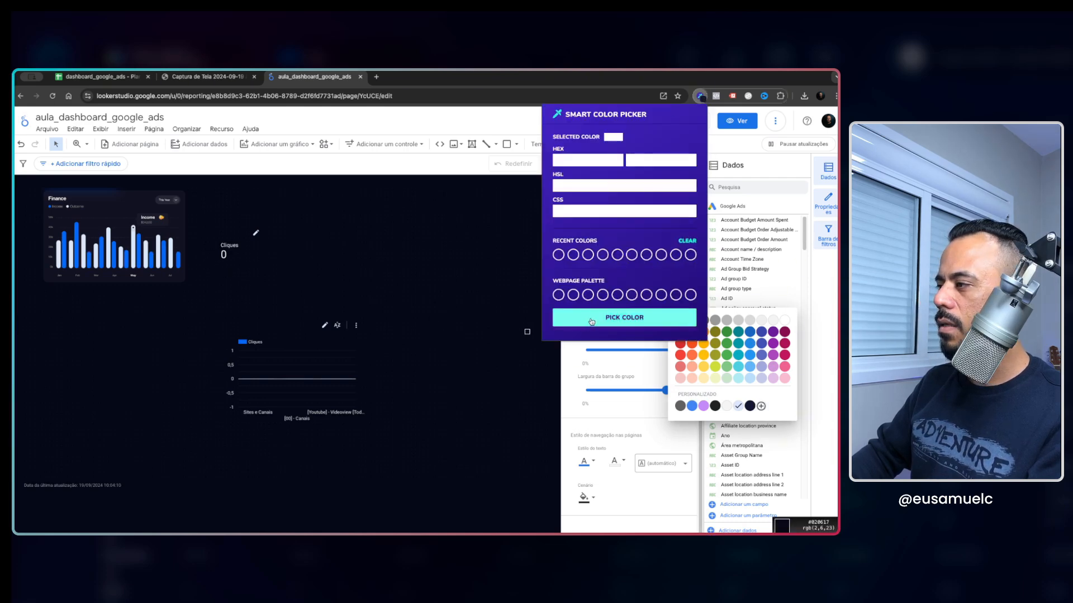
{"action": "left_click", "coordinate": [171, 244]}
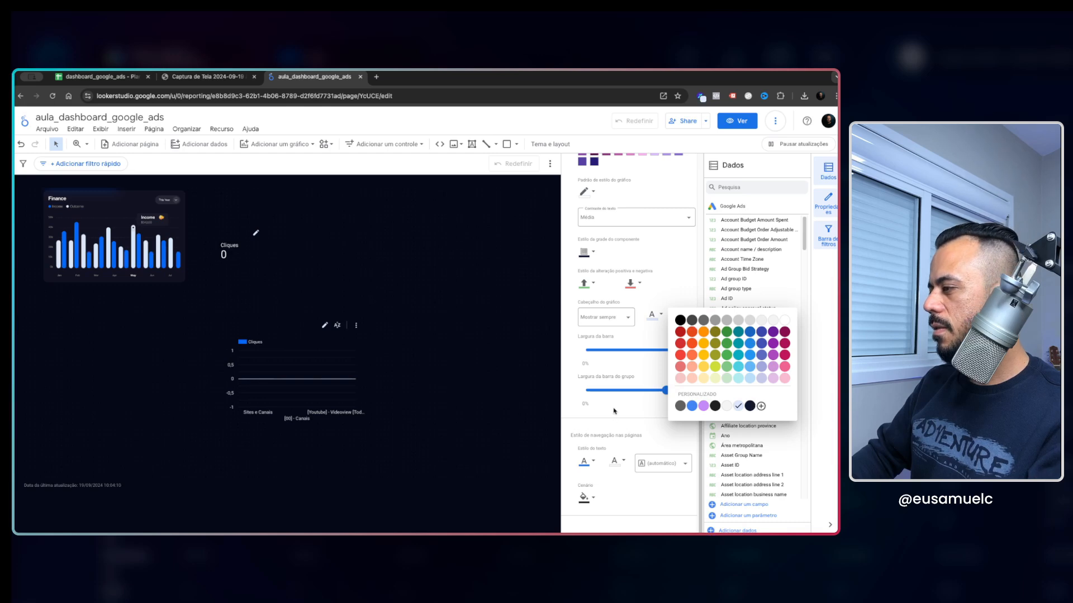
{"action": "left_click", "coordinate": [761, 406]}
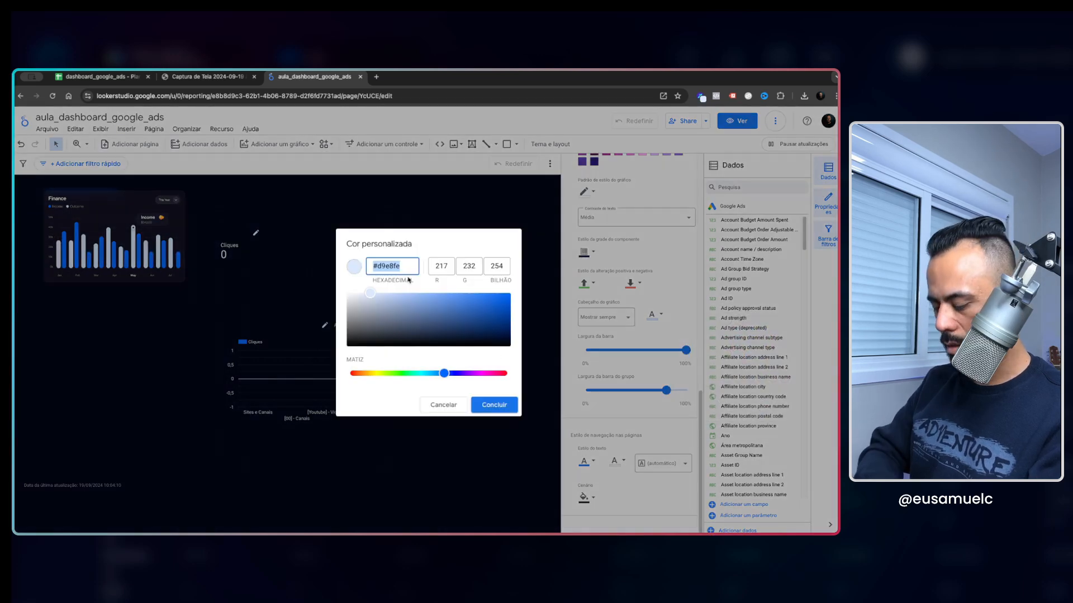
{"action": "left_click", "coordinate": [490, 404]}
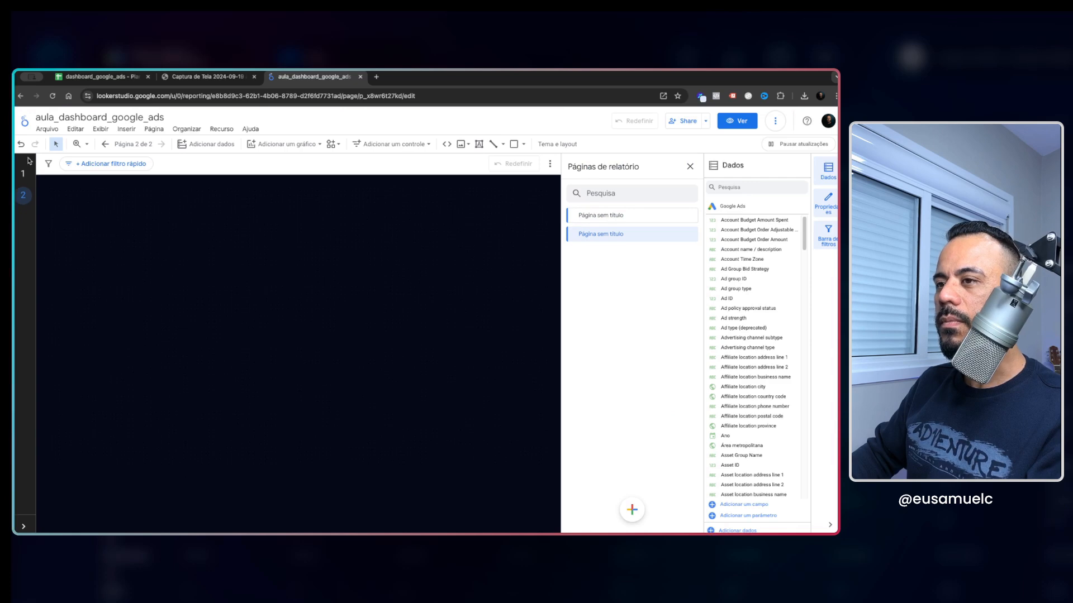
Expand the page navigation, view the second untitled page and return to the first page.
{"action": "left_click", "coordinate": [23, 526]}
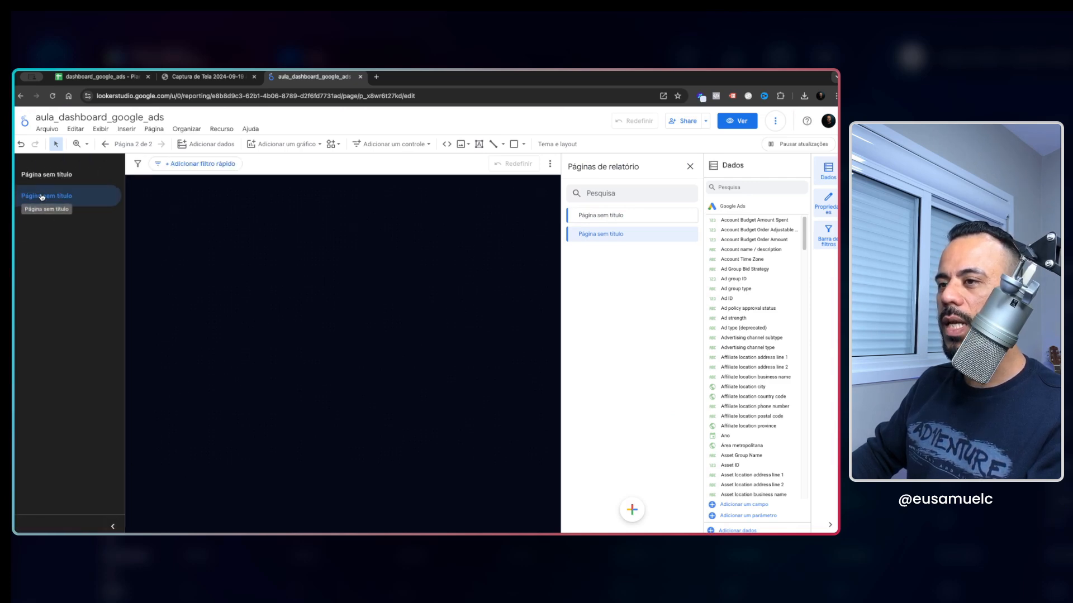
{"action": "left_click", "coordinate": [53, 176]}
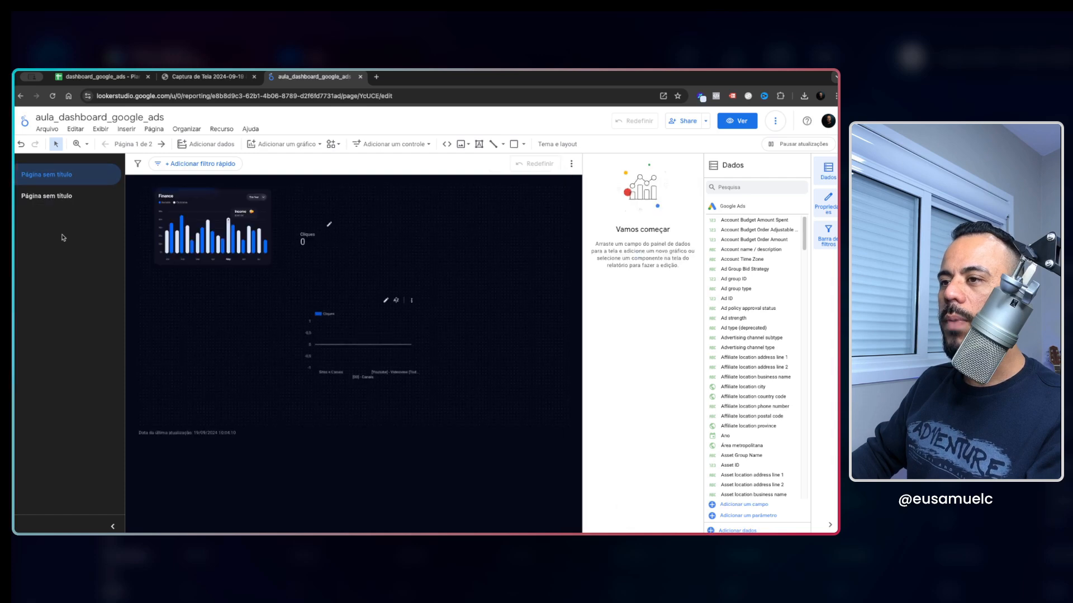
{"action": "left_click", "coordinate": [62, 196]}
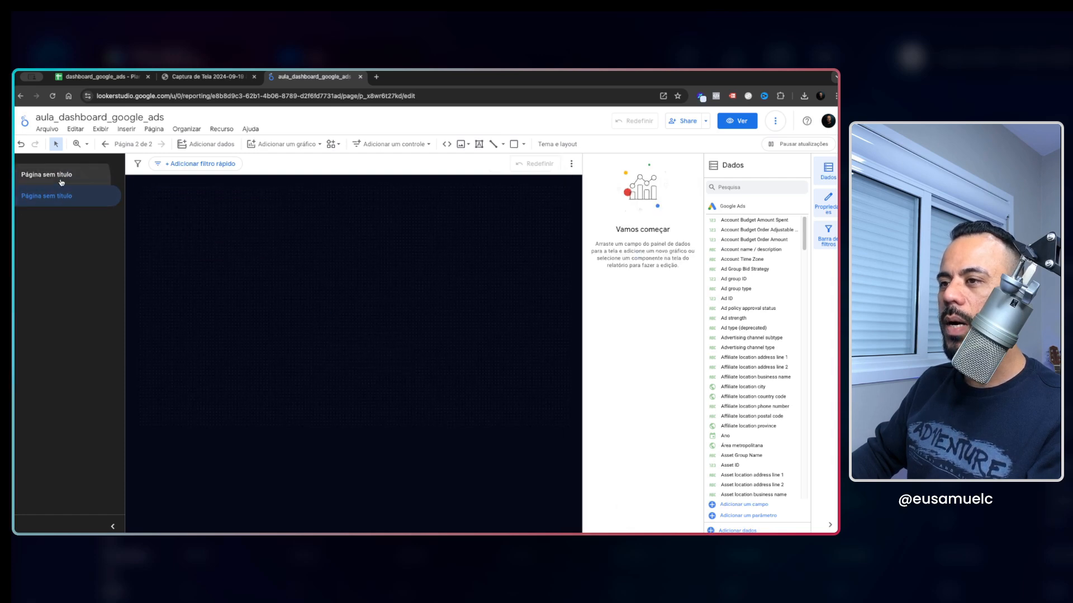
{"action": "left_click", "coordinate": [46, 171]}
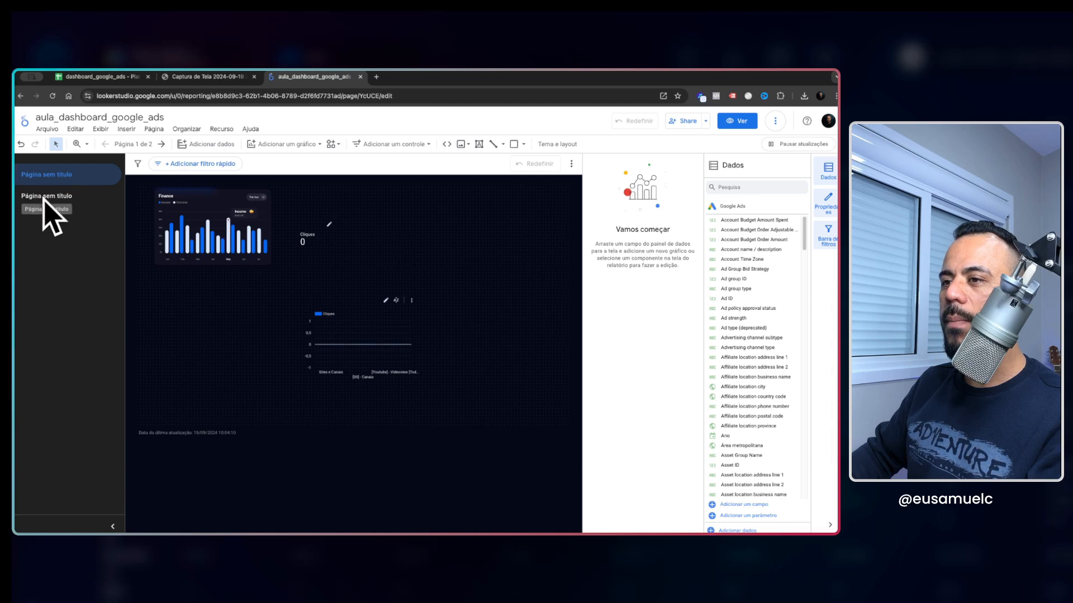
Set the page navigation text's first style colour to orange-red in the custom theme.
{"action": "left_click", "coordinate": [557, 144]}
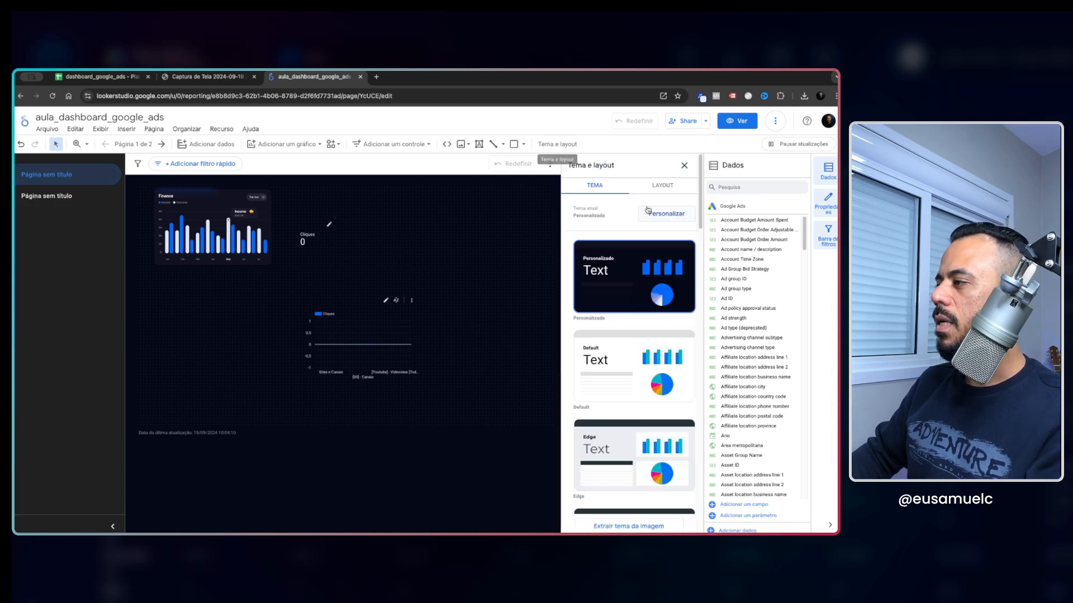
{"action": "left_click", "coordinate": [661, 188]}
{"action": "scroll", "coordinate": [658, 233], "scroll_direction": "down", "scroll_amount": 10}
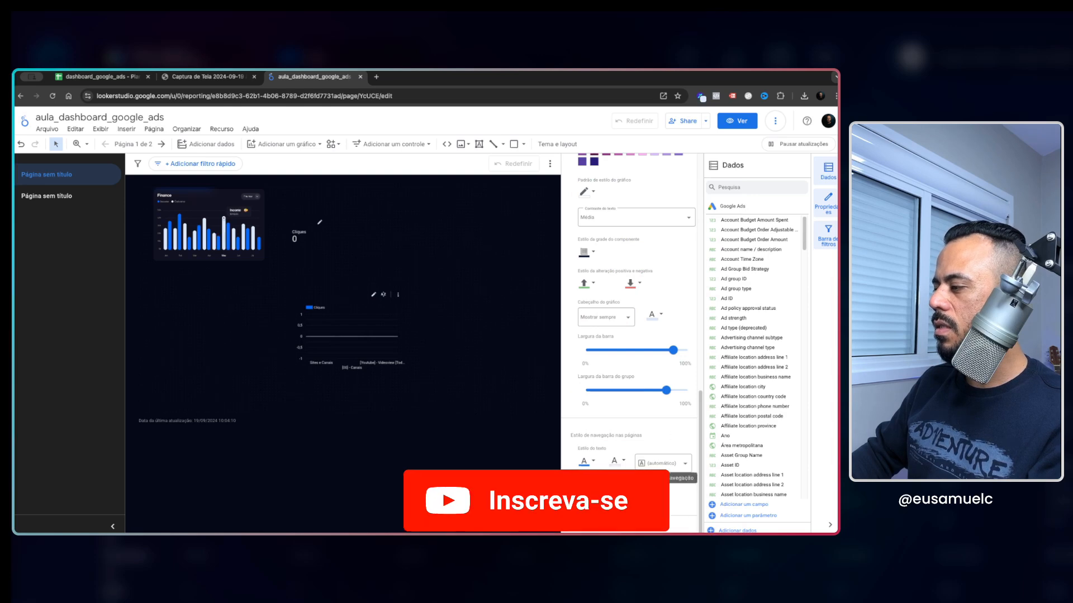
{"action": "left_click", "coordinate": [591, 462]}
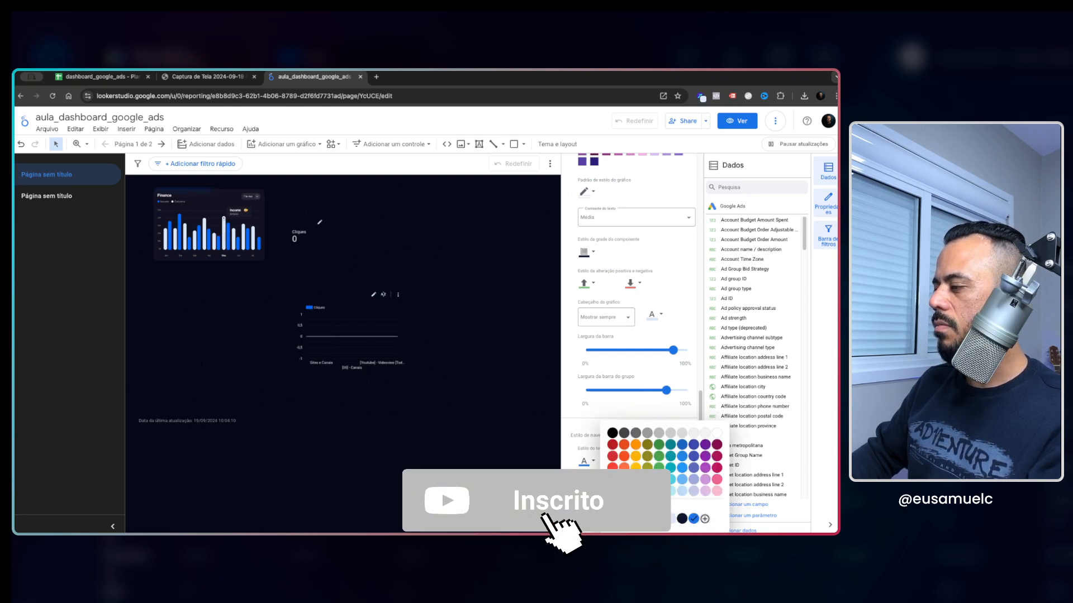
{"action": "left_click", "coordinate": [623, 458]}
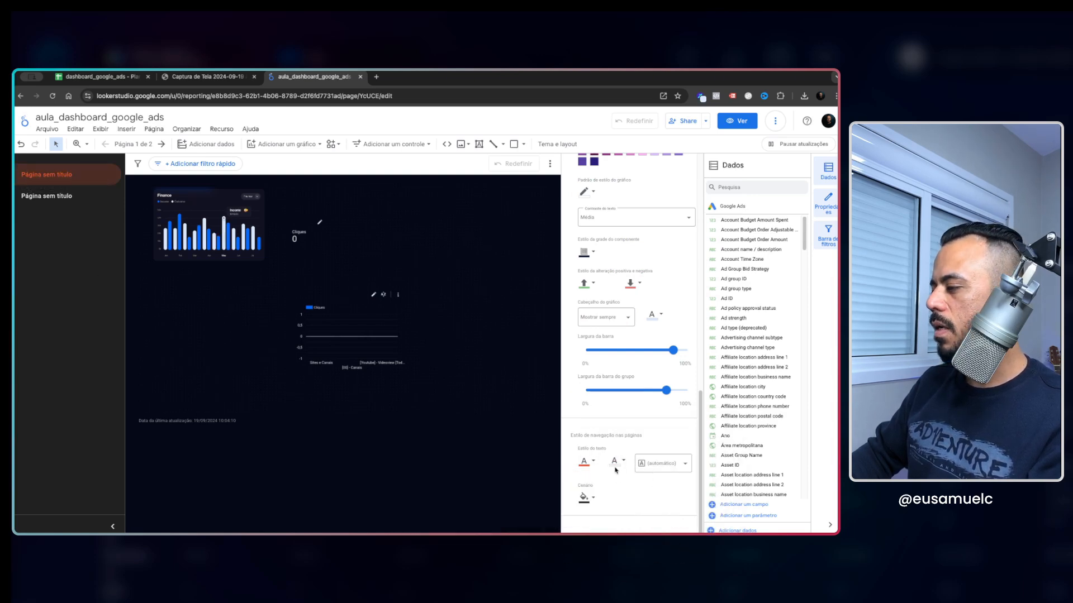
{"action": "left_click", "coordinate": [585, 497]}
{"action": "left_click", "coordinate": [693, 500]}
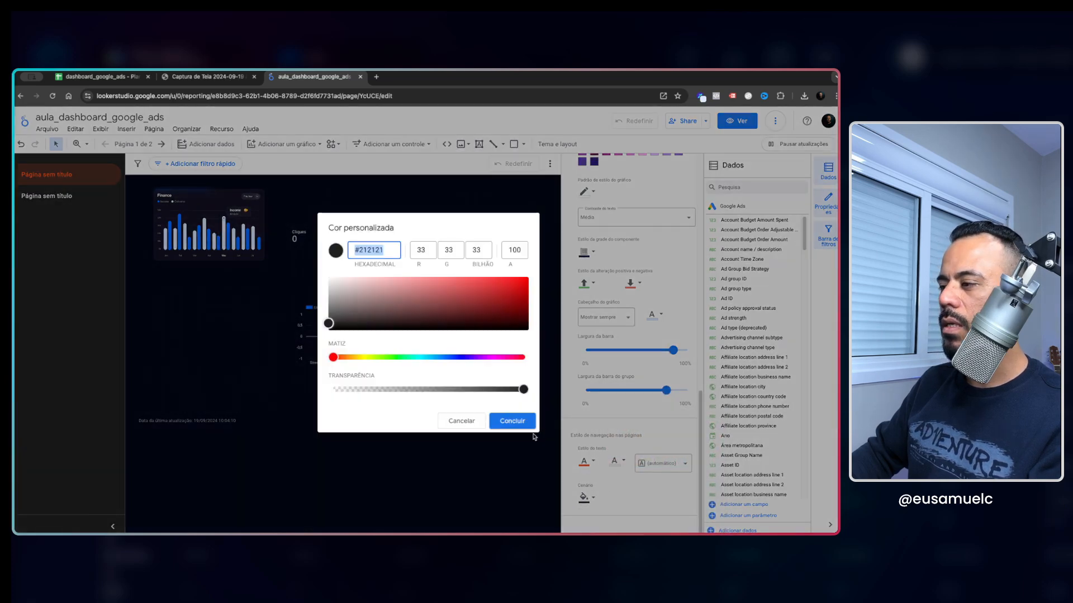
{"action": "left_click", "coordinate": [507, 421]}
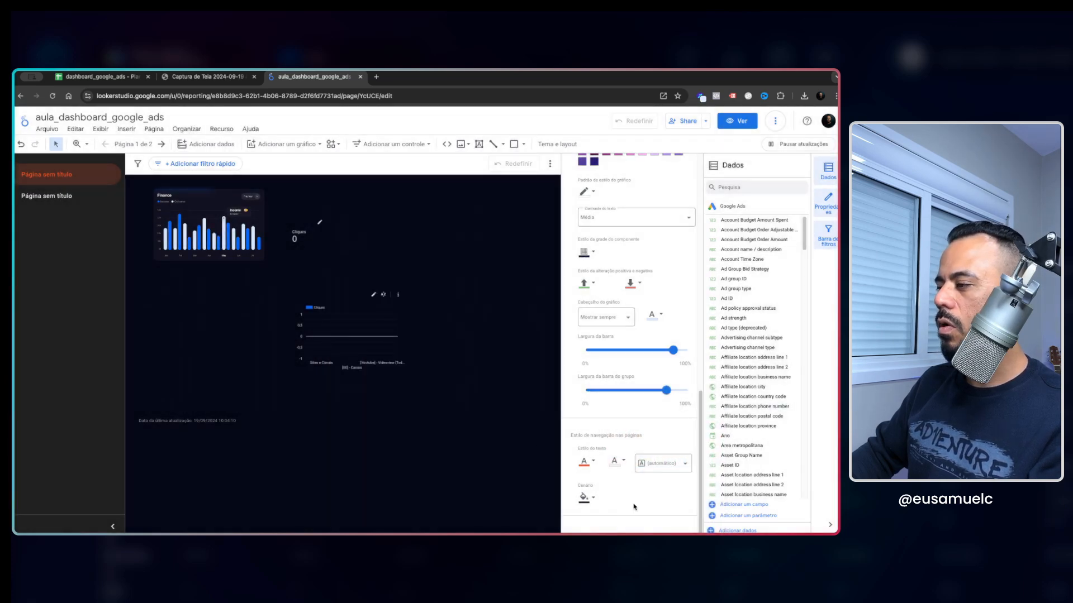
Set the theme's page navigation background to the custom dark navy and check it with the navigation collapsed and expanded.
{"action": "left_click", "coordinate": [587, 497]}
{"action": "left_click", "coordinate": [681, 503]}
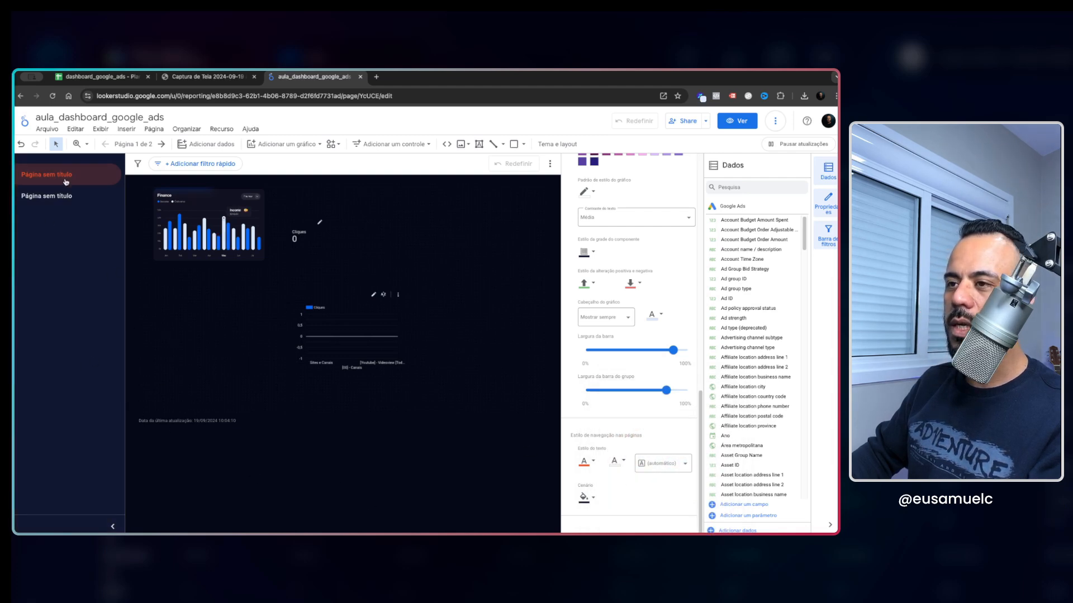
{"action": "left_click", "coordinate": [112, 526]}
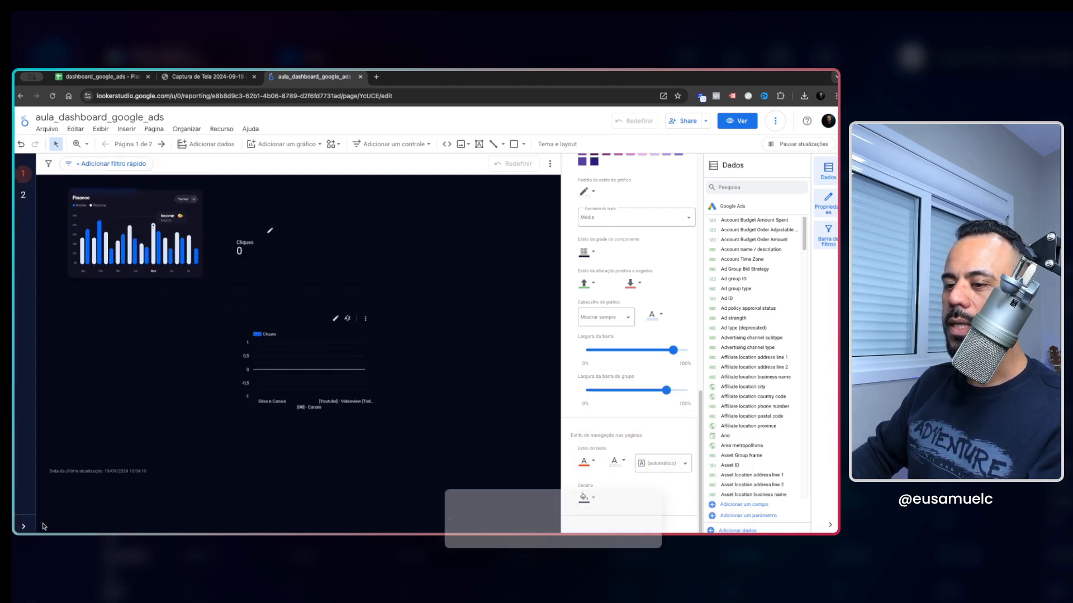
{"action": "left_click", "coordinate": [25, 527]}
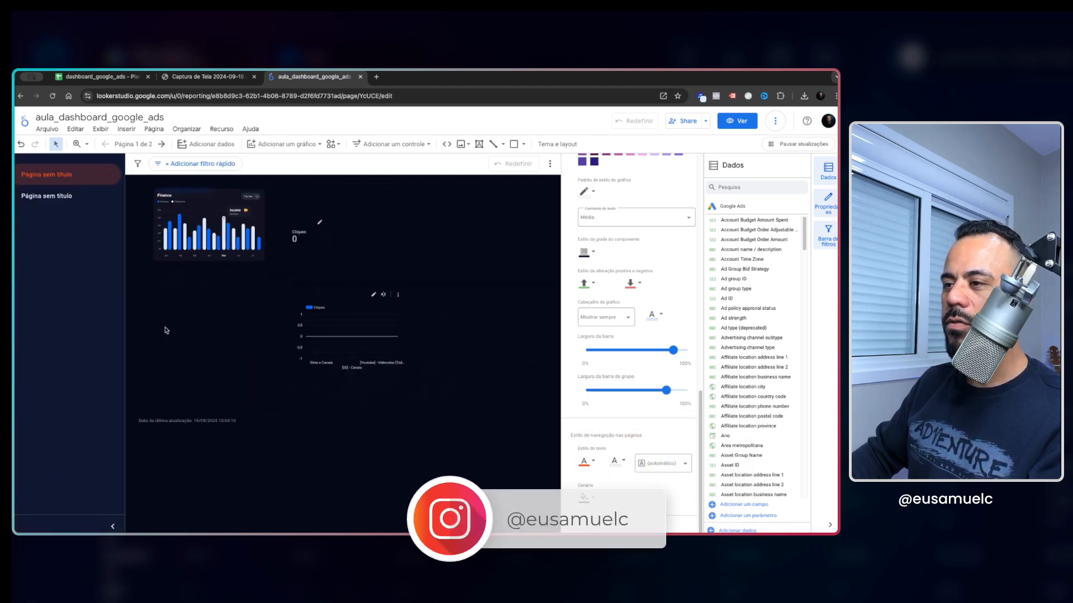
{"action": "left_click", "coordinate": [111, 528]}
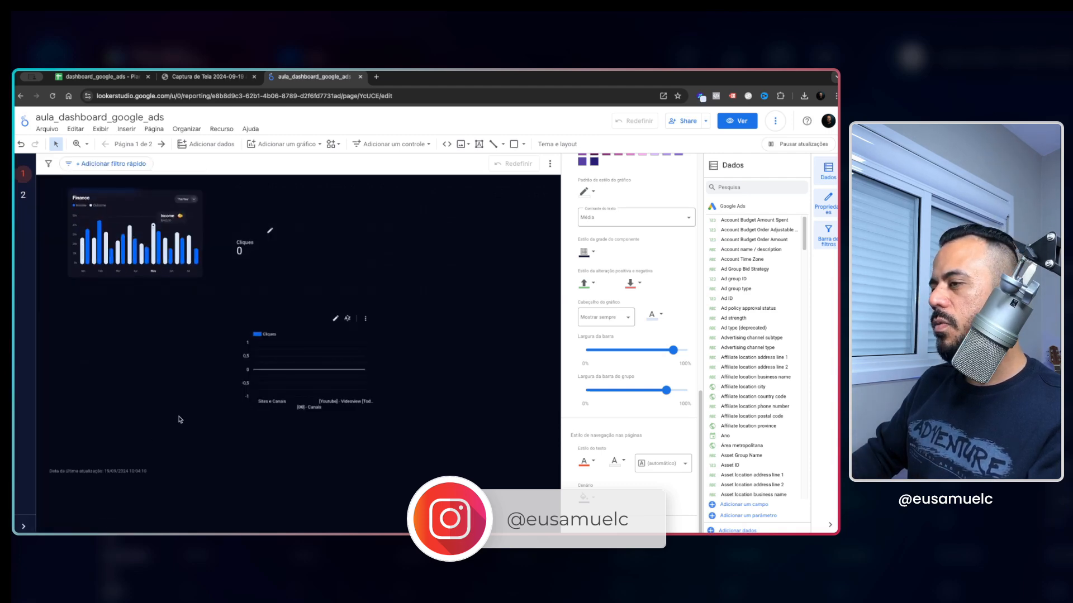